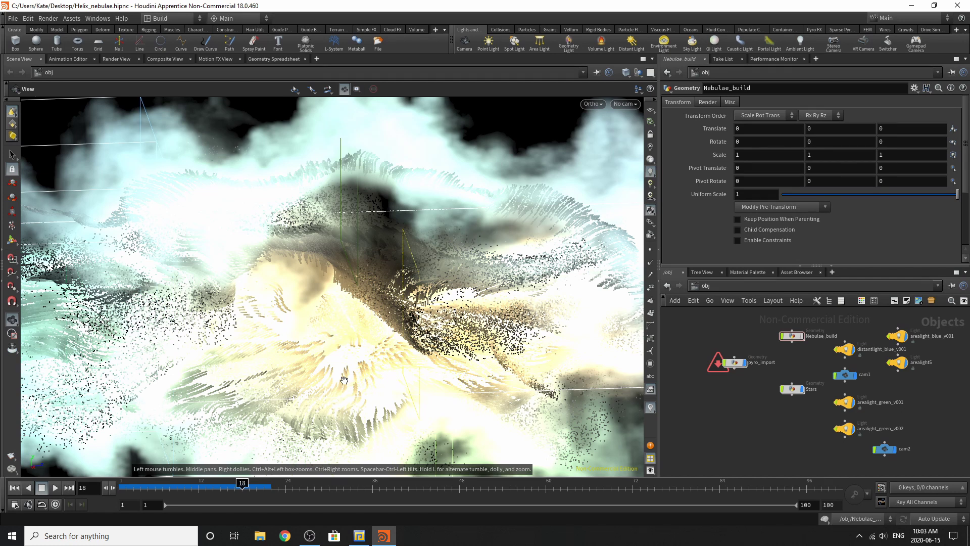
Inspect the nebula from the side and open the Nebulae_build geometry object's network
scroll(838, 360, "up", 3)
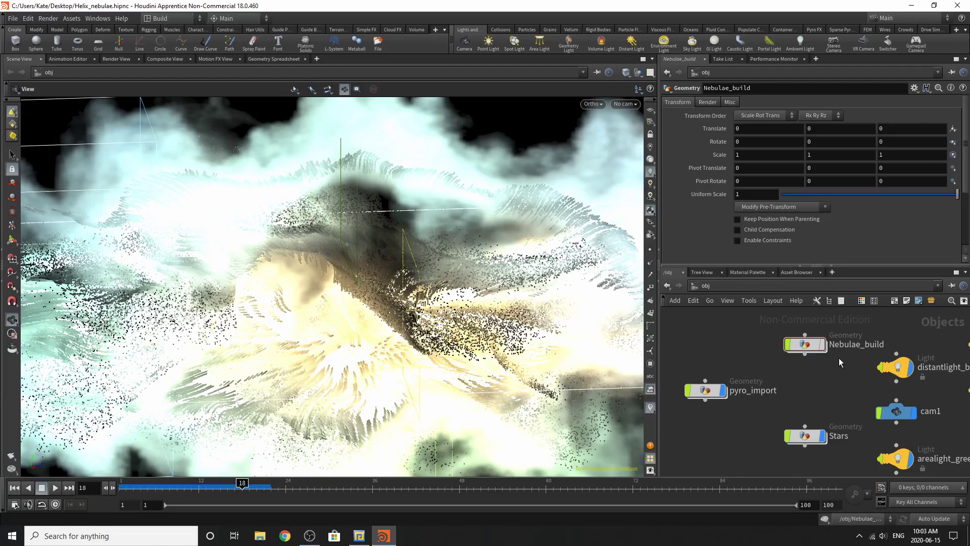
mouse_move(805, 344)
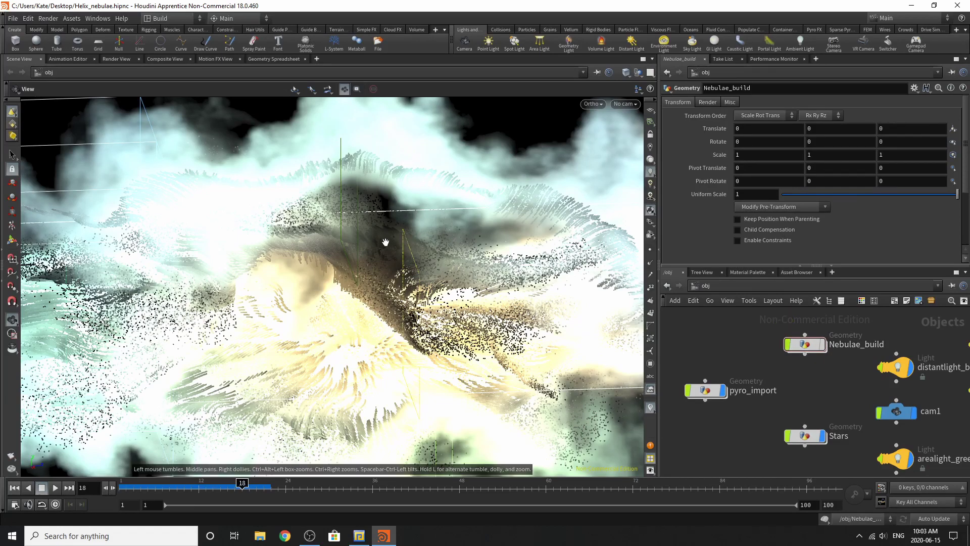
mouse_move(365, 267)
left_mouse_down()
mouse_move(364, 309)
mouse_move(360, 262)
mouse_move(358, 280)
mouse_move(399, 276)
mouse_move(302, 261)
mouse_move(354, 255)
left_mouse_up()
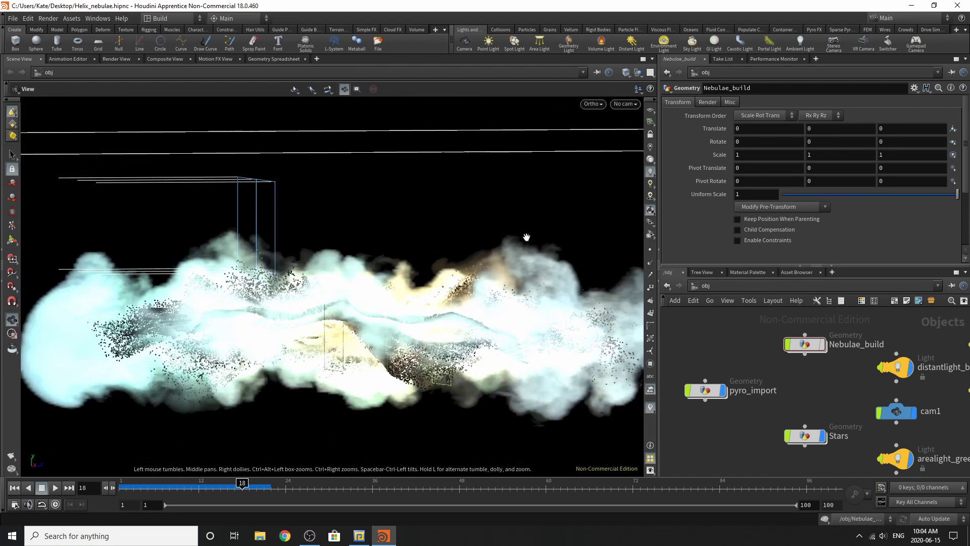
double_click(805, 342)
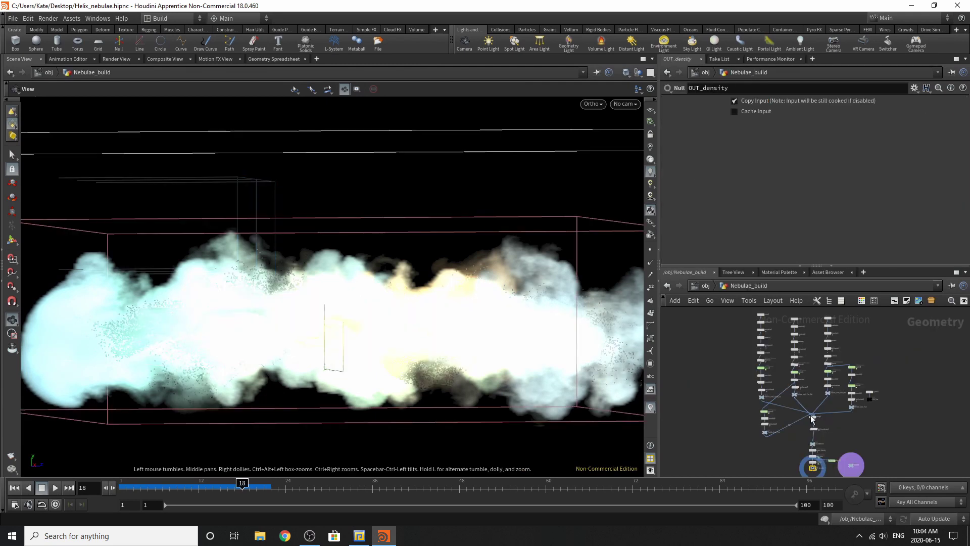
Display the circle1 node at frame 1 with all other objects hidden from the viewport
scroll(812, 418, "down", 2)
scroll(815, 429, "up", 3)
scroll(815, 428, "down", 2)
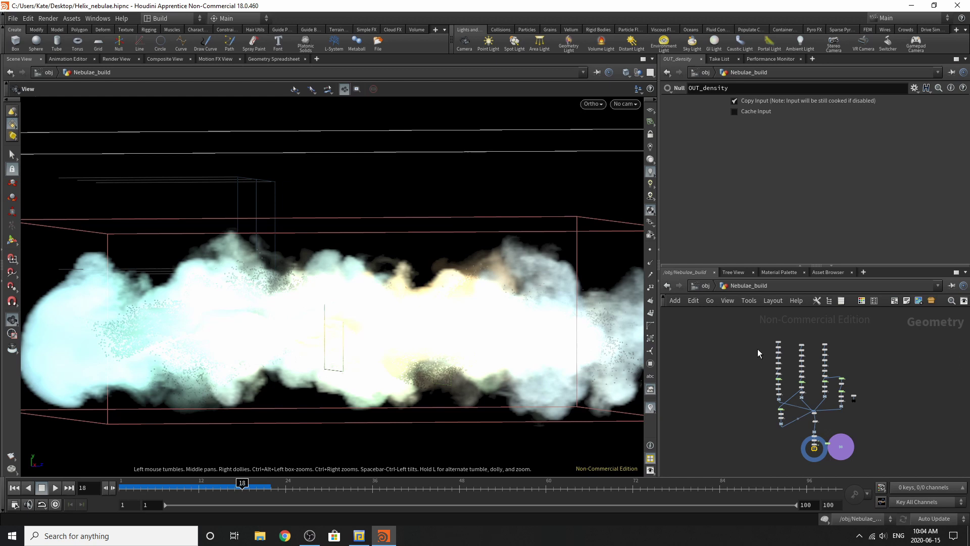
scroll(761, 353, "up", 5)
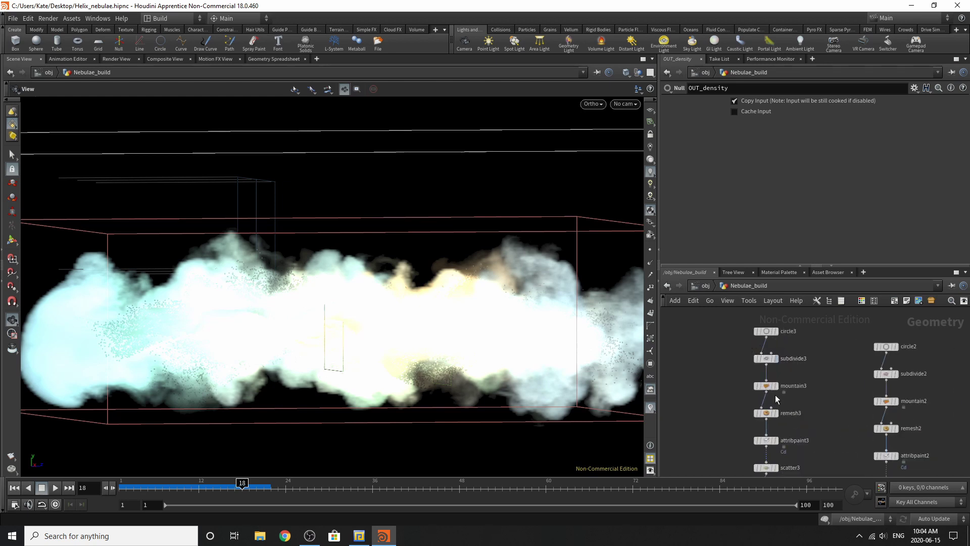
scroll(763, 354, "down", 6)
scroll(890, 386, "up", 6)
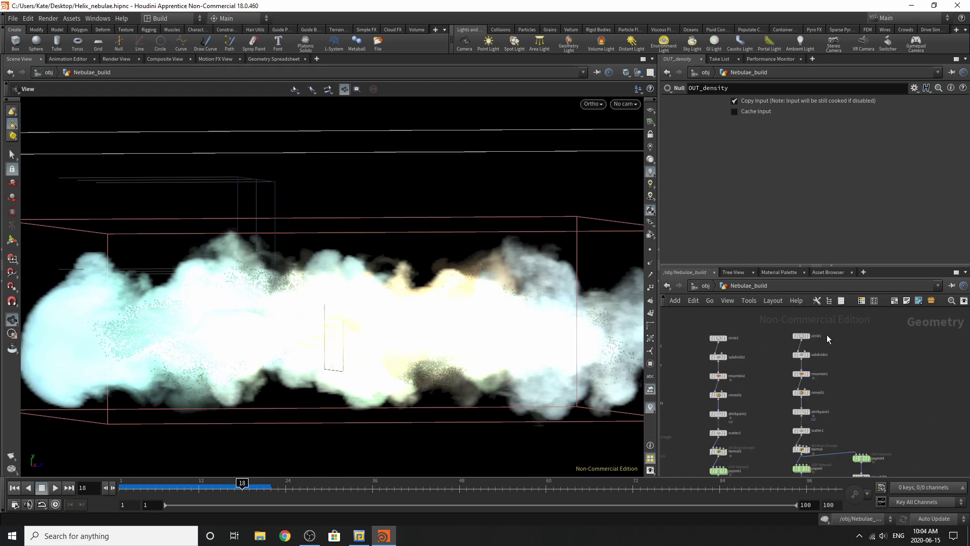
left_click(796, 359)
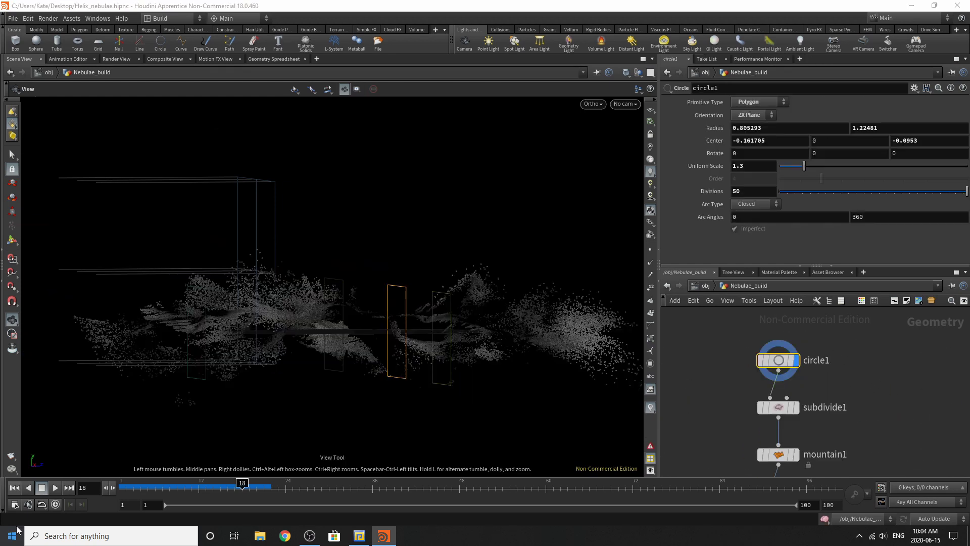
left_click(11, 490)
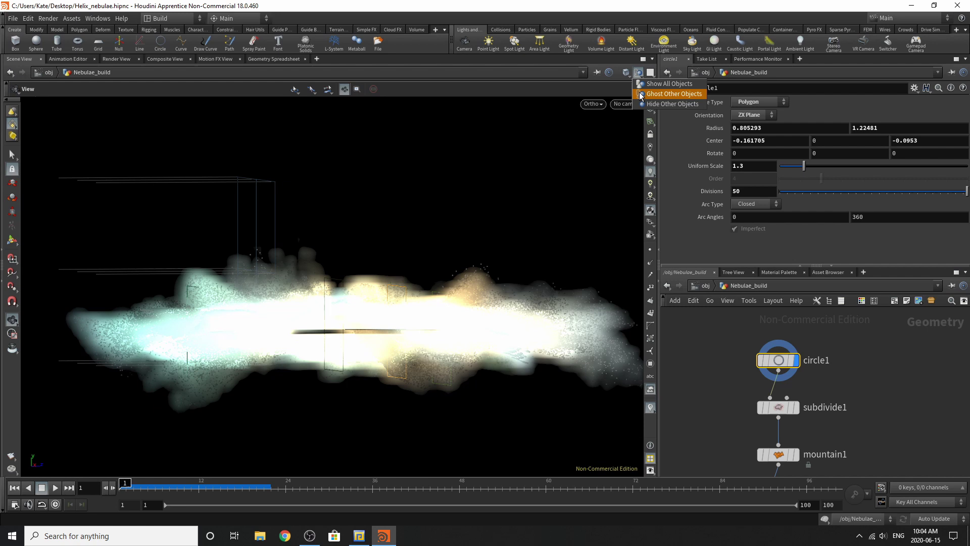
left_click(637, 74)
left_click_drag(485, 337, 501, 299)
Set the viewport background color scheme to Light in the display options
key("d")
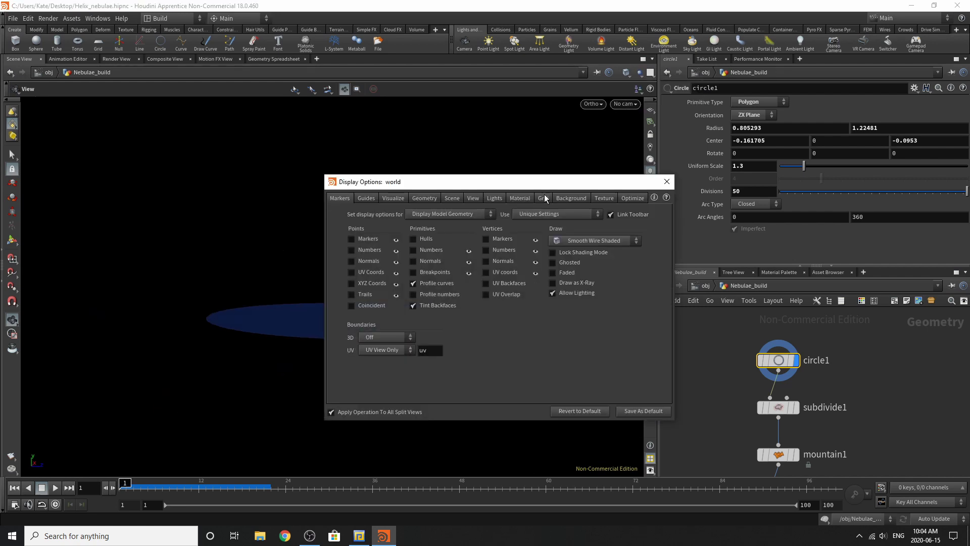
left_click(543, 197)
left_click(571, 197)
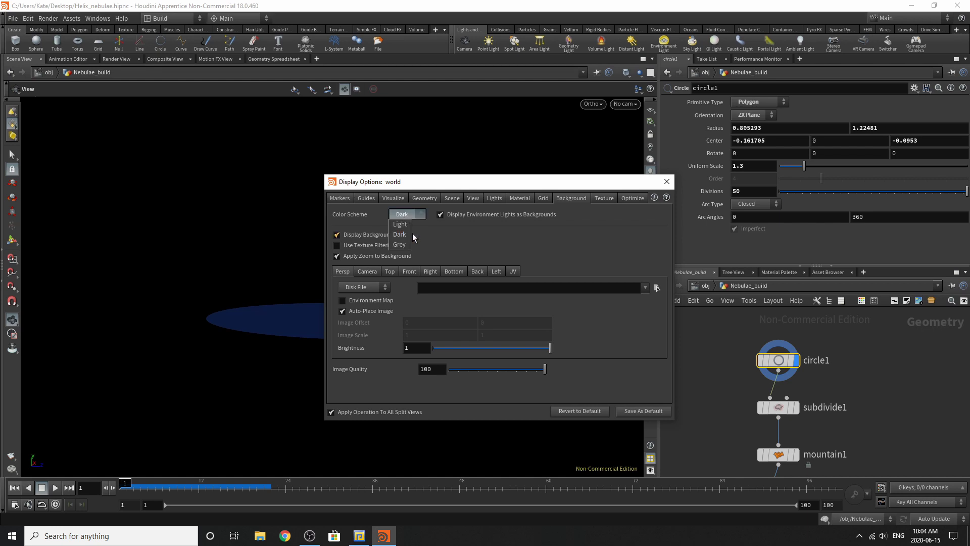
left_click(400, 223)
left_click(667, 182)
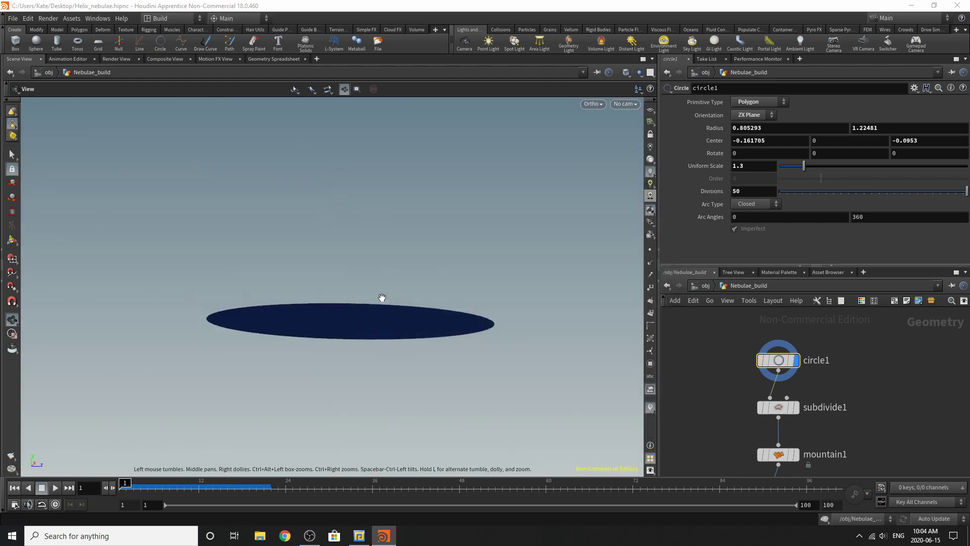
Examine the circle from above and display the subdivide1 node's result
right_click_drag(416, 307, 338, 301)
left_click_drag(338, 301, 341, 353)
right_click_drag(386, 300, 530, 248)
left_click_drag(403, 262, 386, 329)
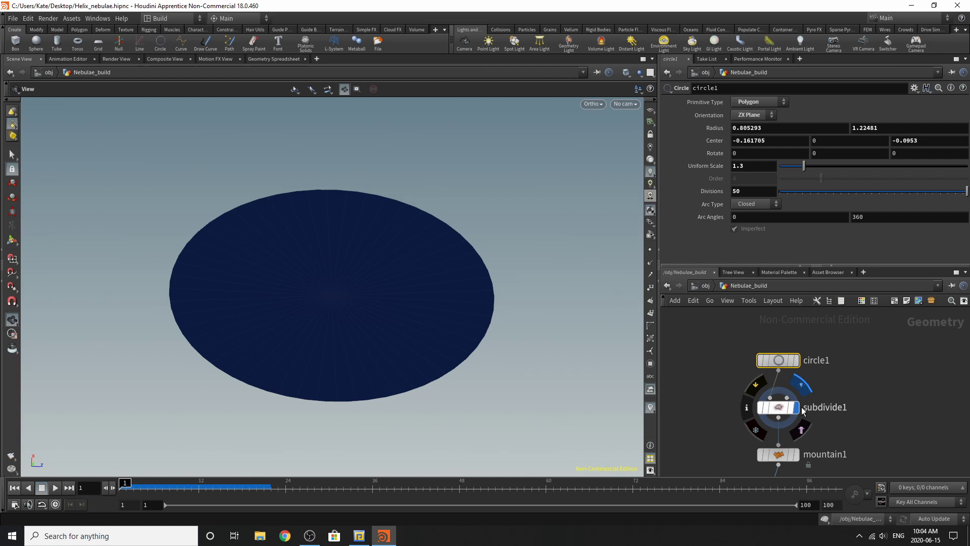
left_click(781, 407)
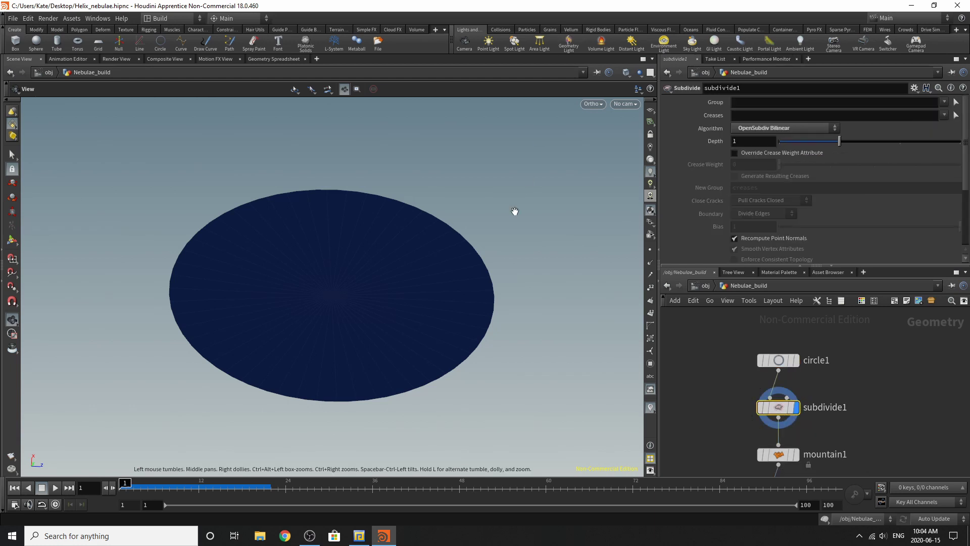
left_click_drag(480, 268, 478, 200)
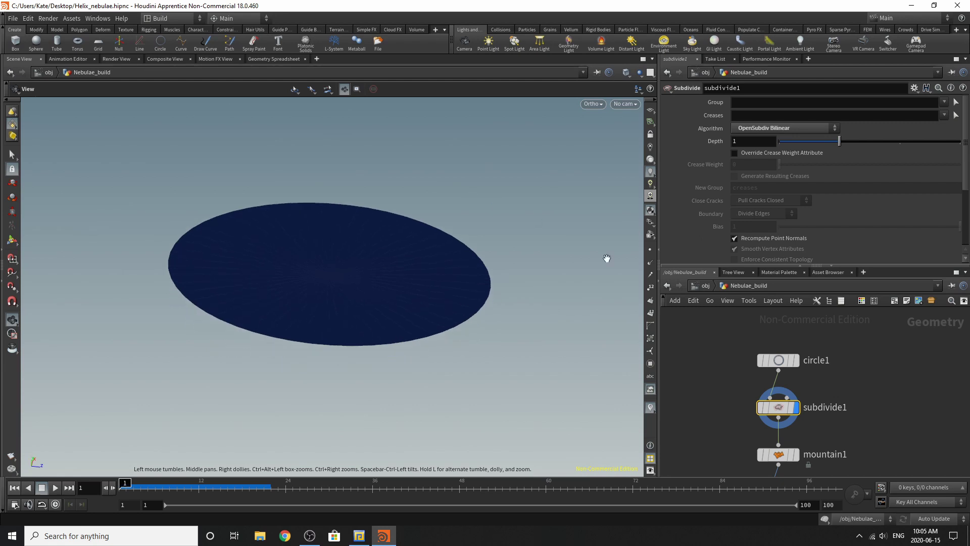
Add a Normal node and try inserting it between circle1 and subdivide1
key("Tab")
type("no")
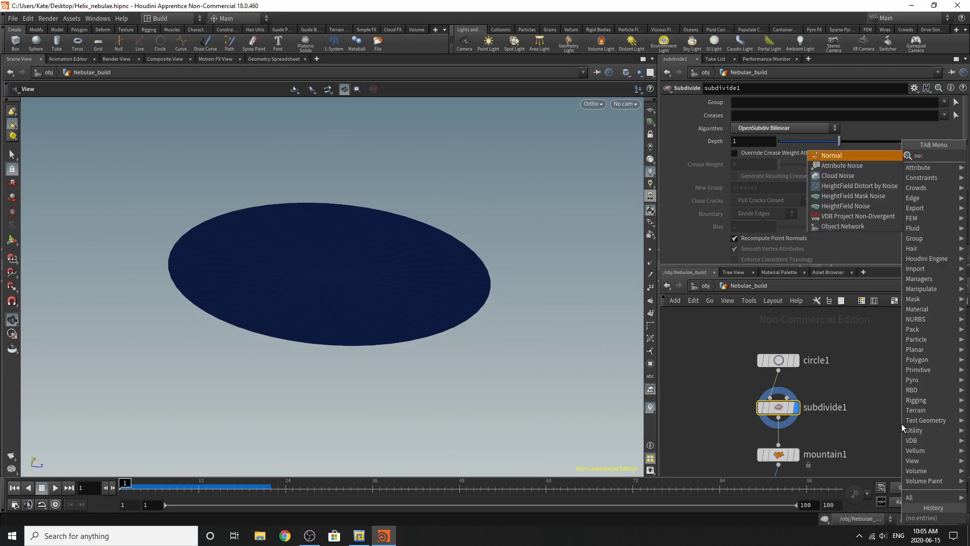
left_click(832, 155)
left_click(870, 442)
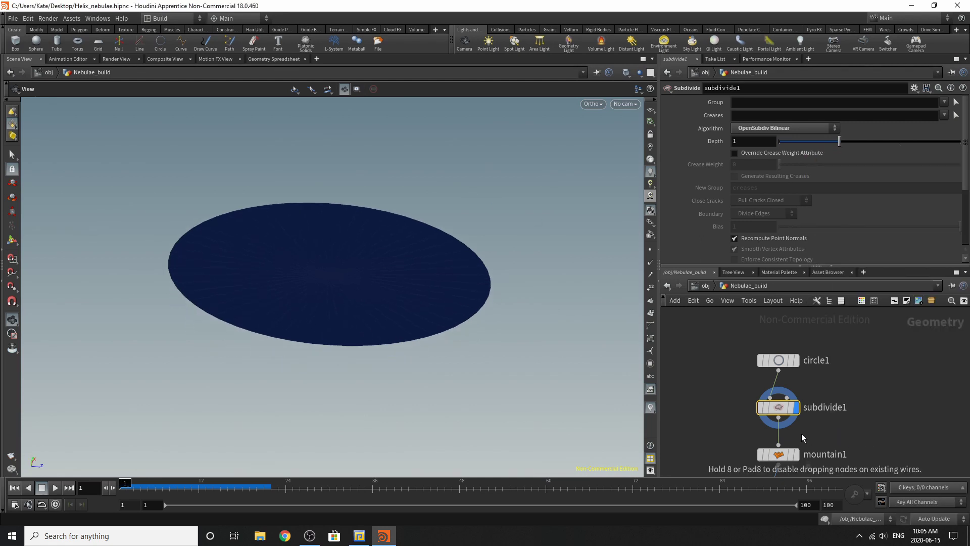
left_click_drag(892, 437, 793, 398)
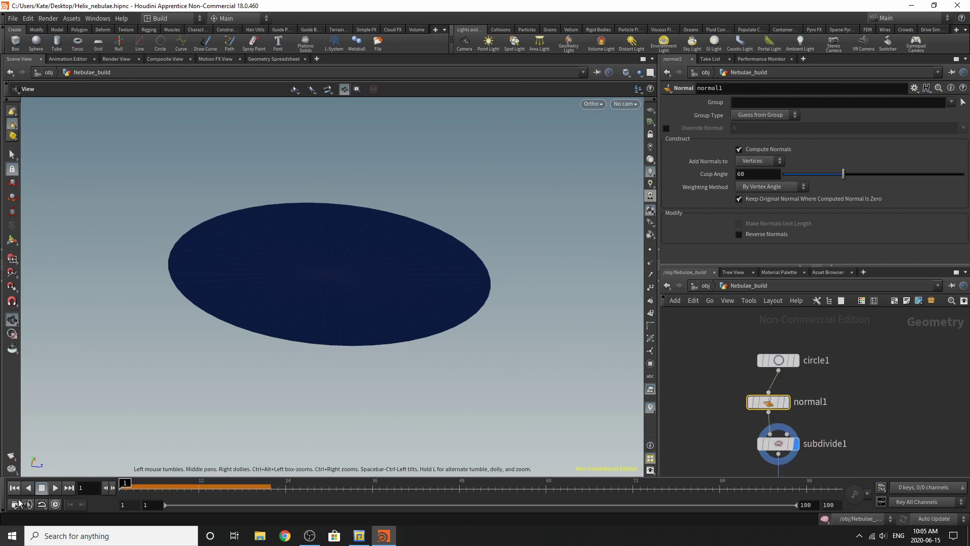
key("ctrl+z")
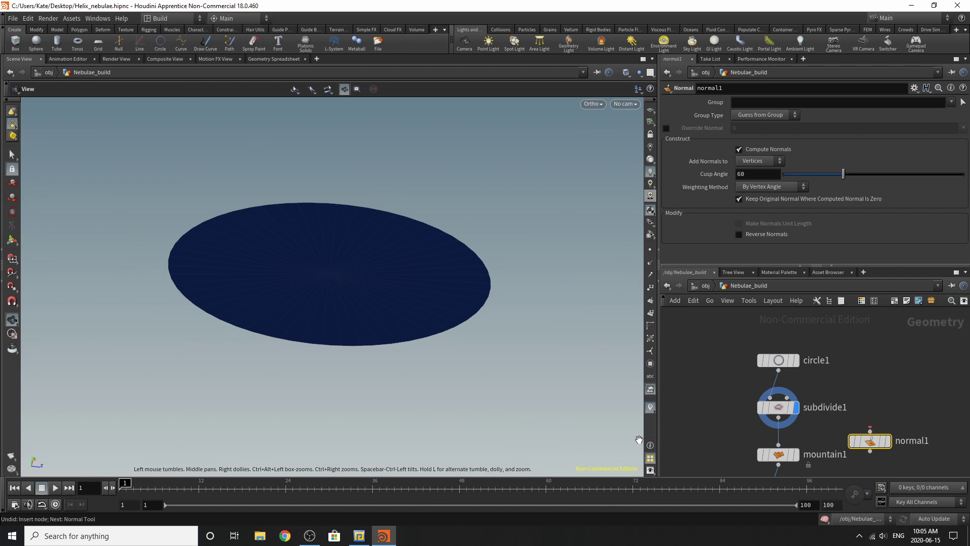
Test the Normal node as a branch off subdivide1's output, and delete it
left_click_drag(778, 418, 870, 430)
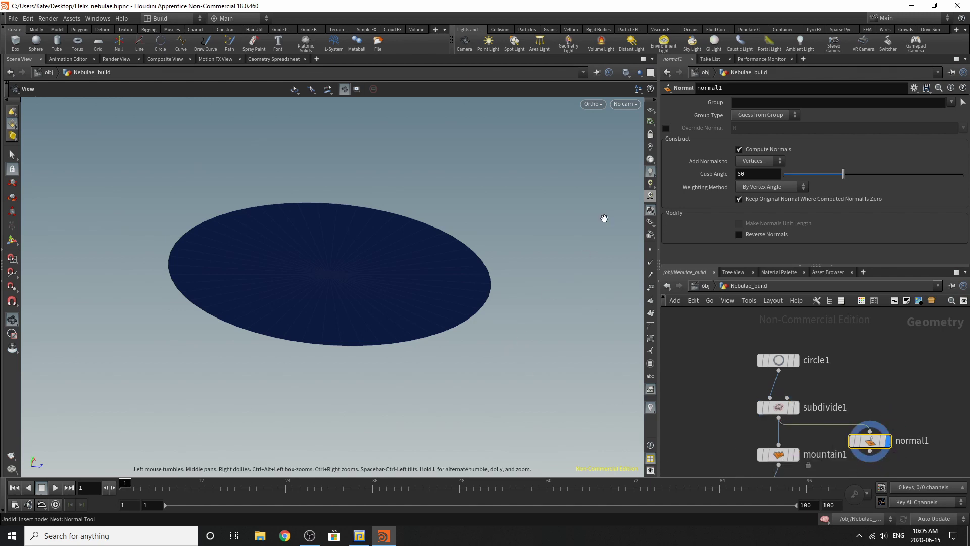
left_click(650, 159)
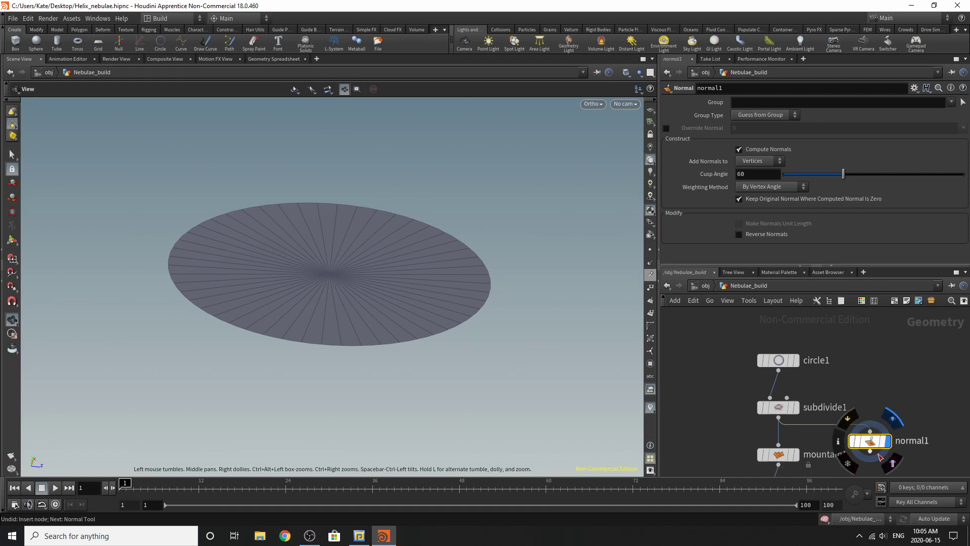
key("Delete")
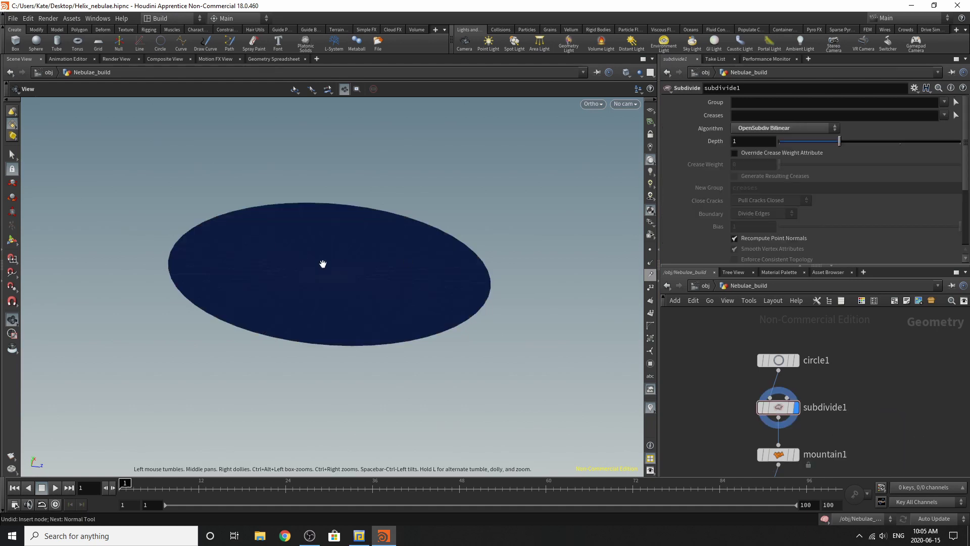
Switch the viewport to a simpler lighting mode and compare the circle1 result with subdivide1
left_click(651, 148)
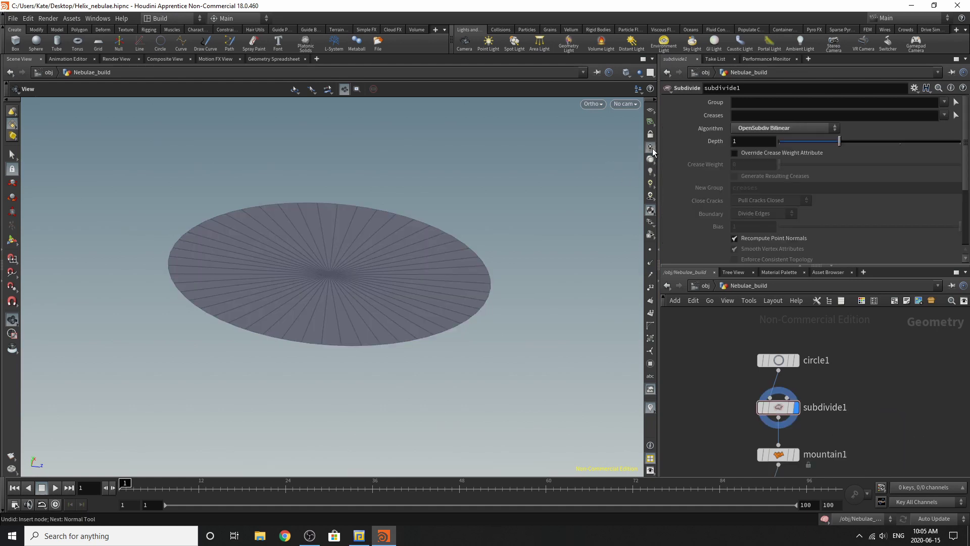
left_click_drag(355, 355, 386, 374)
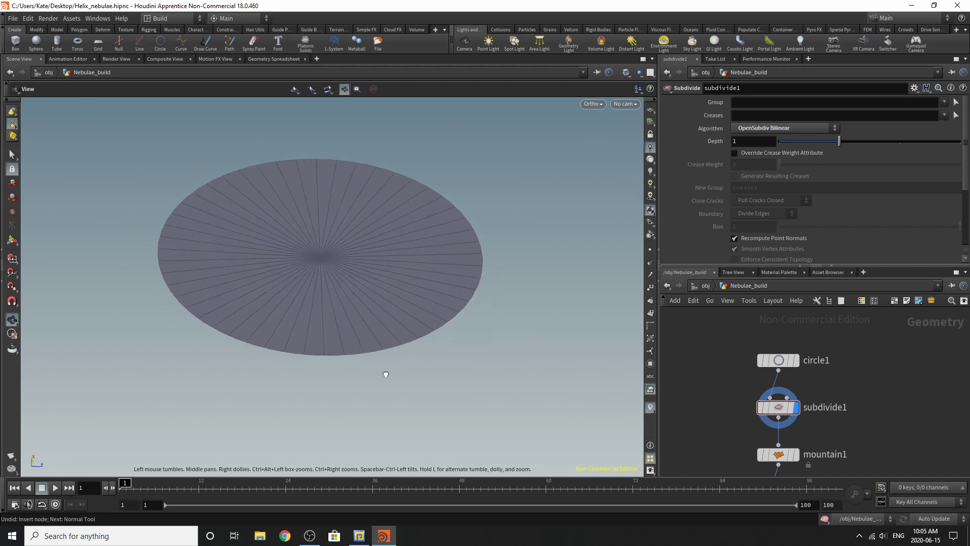
left_click(779, 360)
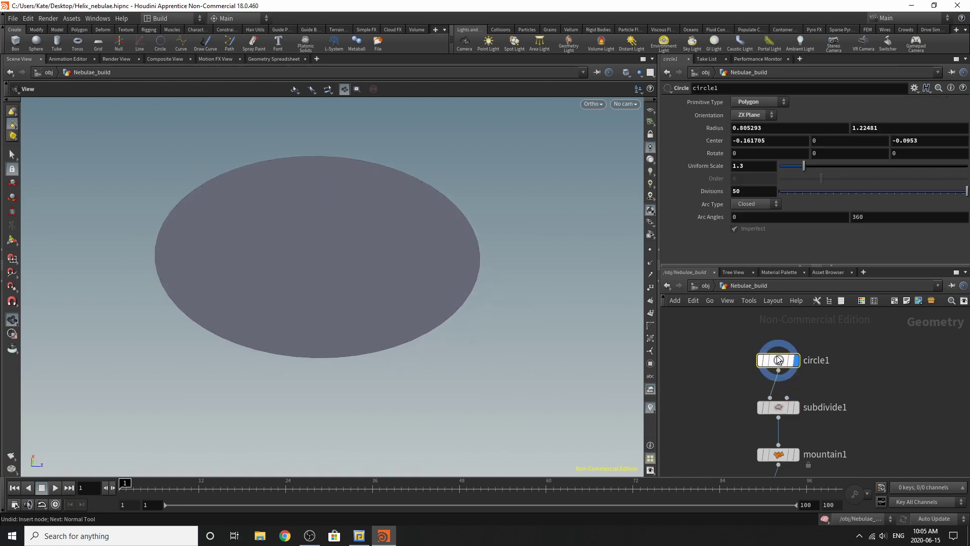
left_click(778, 406)
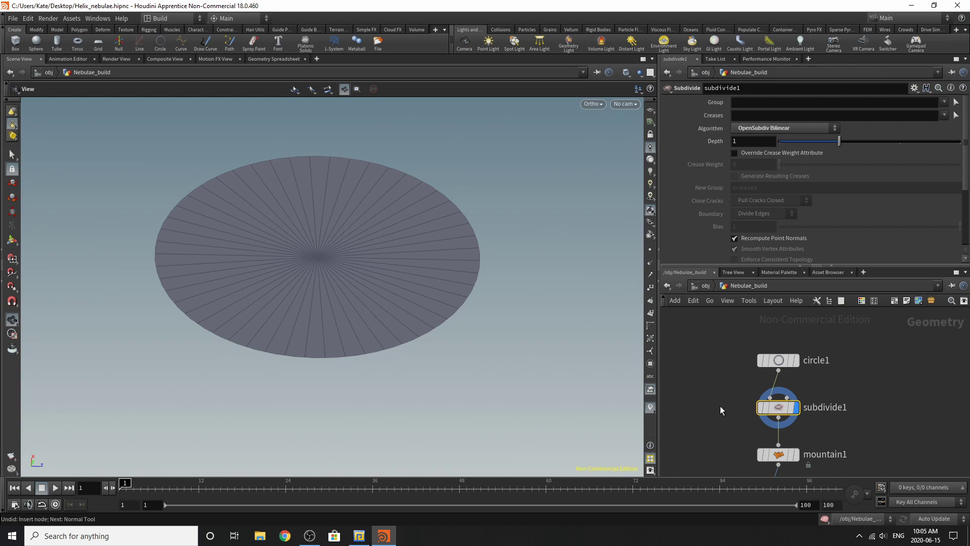
Display the mountain1 node and examine its noise displacement of the disc from a low angle
middle_click_drag(745, 475, 817, 462)
scroll(818, 471, "up", 1)
left_click(877, 436)
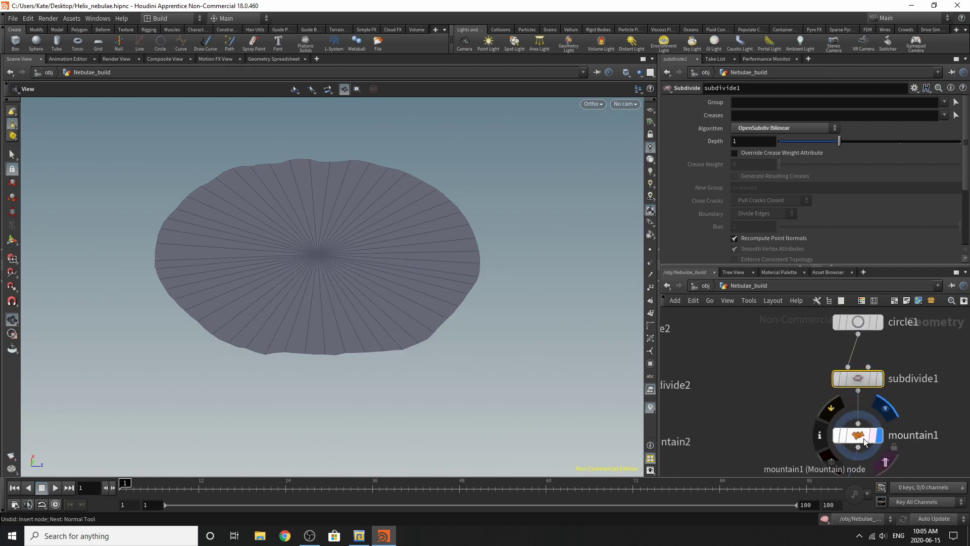
left_click_drag(434, 344, 459, 301)
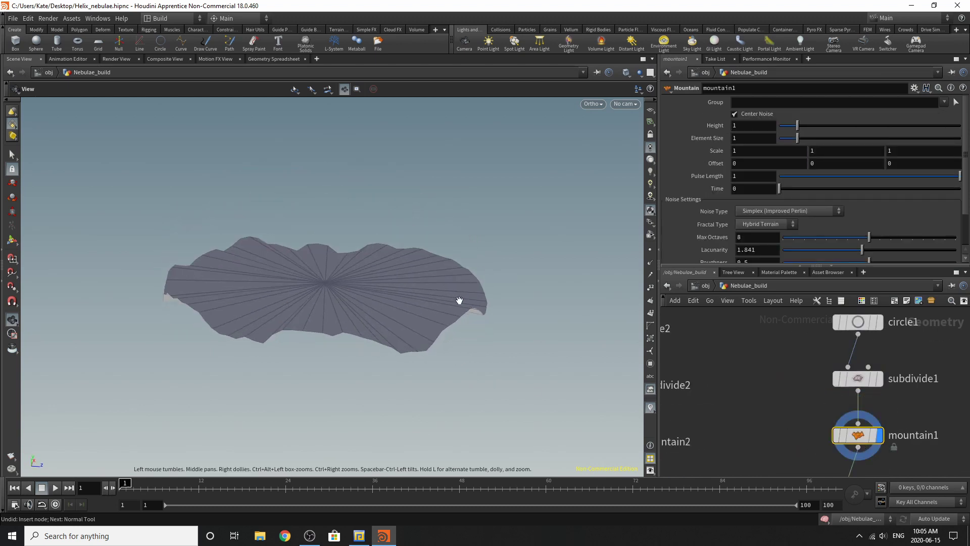
Display the remesh1 node and examine the triangulated surface and its remesh settings
mouse_move(865, 387)
scroll(810, 353, "down", 3)
scroll(834, 412, "up", 2)
left_click(838, 407)
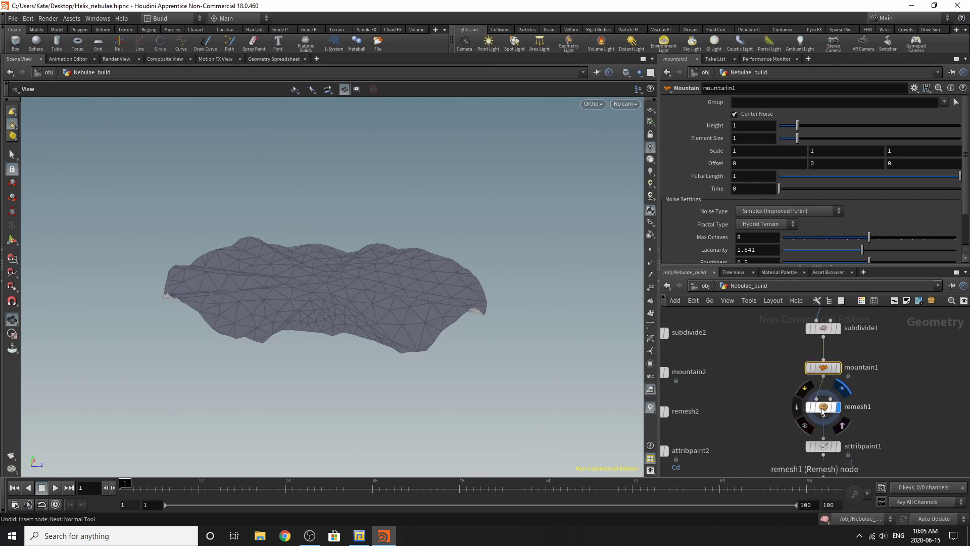
left_click(808, 409)
left_click_drag(425, 333, 441, 403)
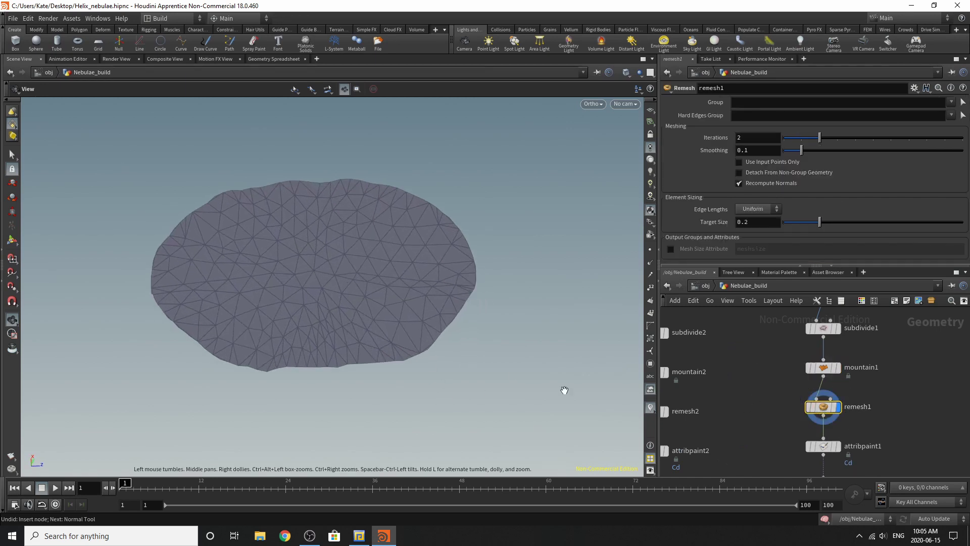
Display the attribpaint1 node and examine the painted color mask on the surface from several angles
scroll(778, 372, "down", 3)
scroll(811, 392, "up", 3)
left_click(815, 437)
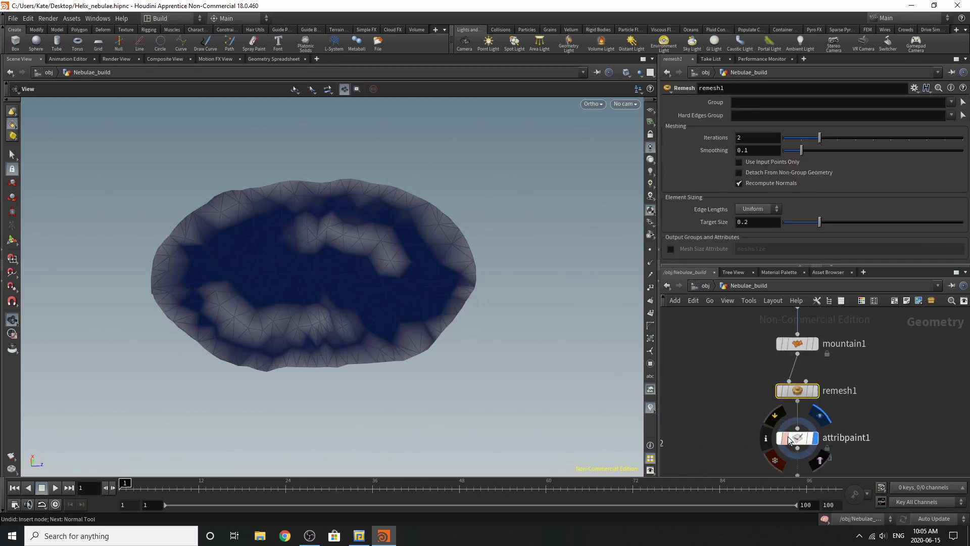
left_click_drag(456, 319, 459, 367)
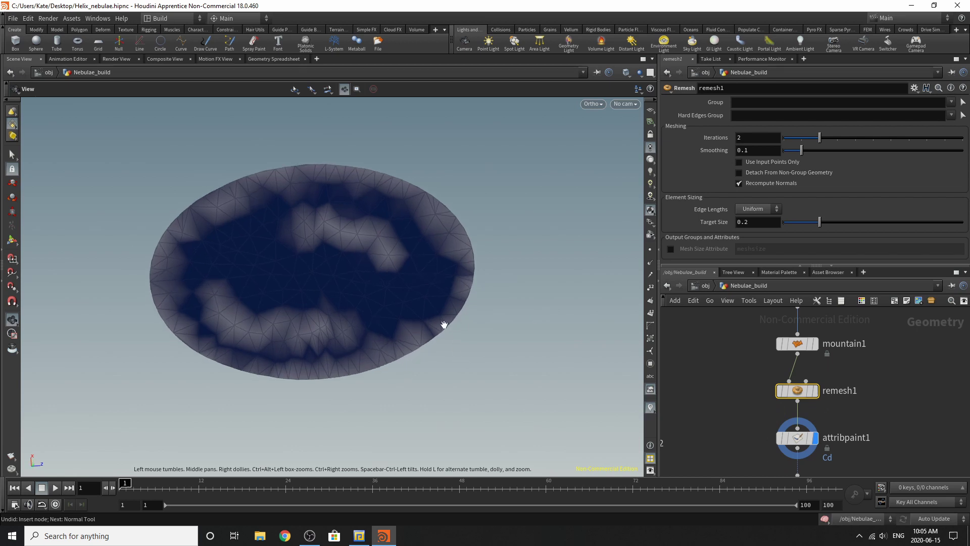
mouse_move(444, 325)
left_mouse_down()
mouse_move(411, 303)
mouse_move(389, 251)
mouse_move(515, 350)
mouse_move(447, 371)
mouse_move(521, 342)
left_mouse_up()
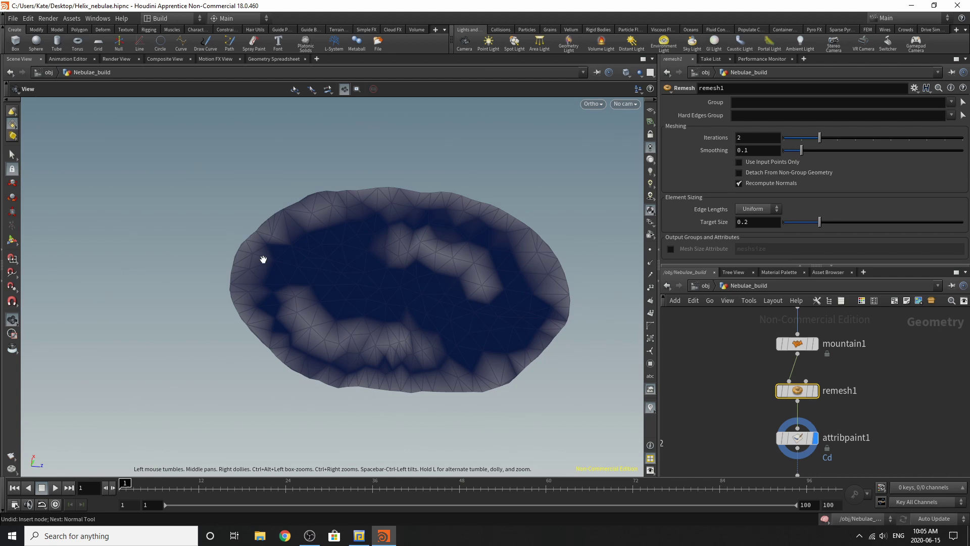
Review attribpaint1's attribute setup for Cd and its brush settings
left_click(797, 438)
left_click(694, 162)
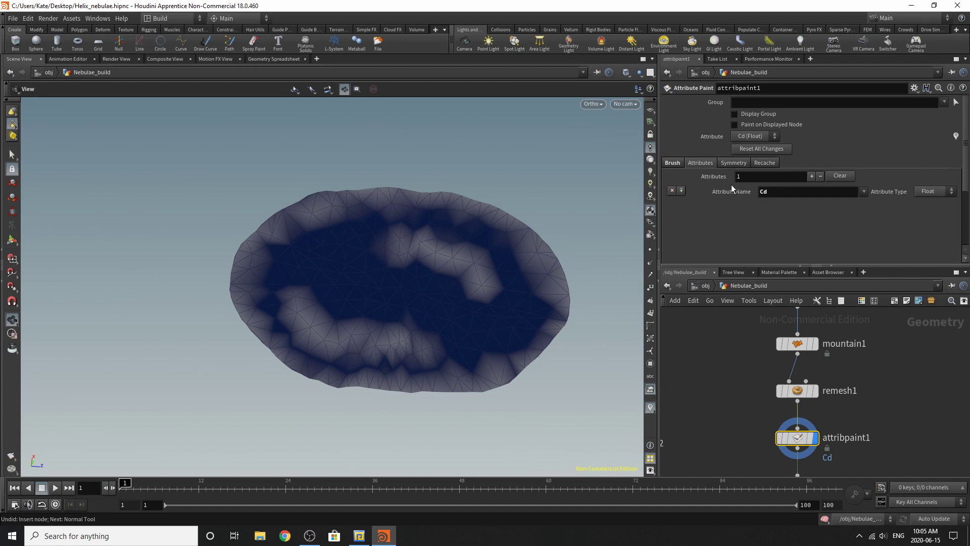
left_click(672, 162)
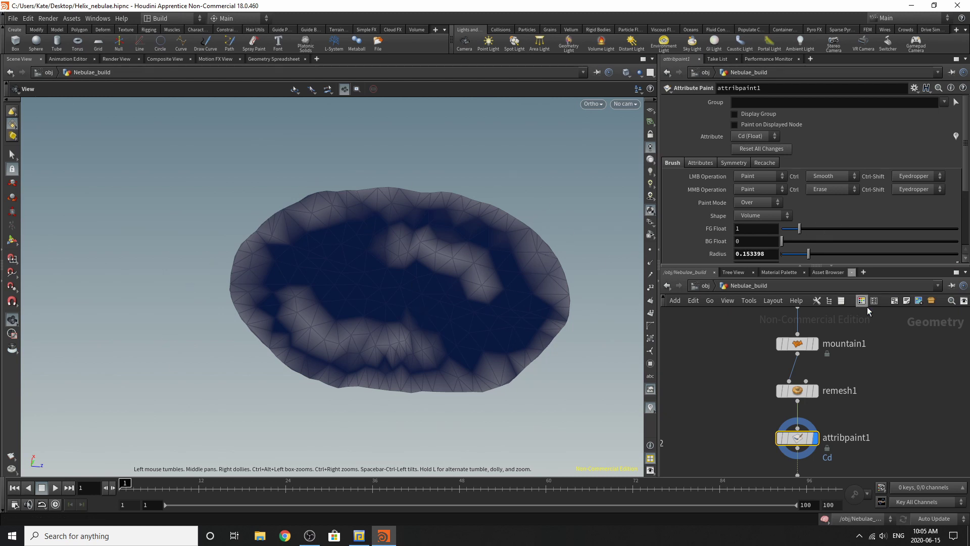
Display the scatter1 node and examine its points scattered by density using the painted Cd attribute
scroll(868, 354, "down", 4)
scroll(847, 429, "up", 5)
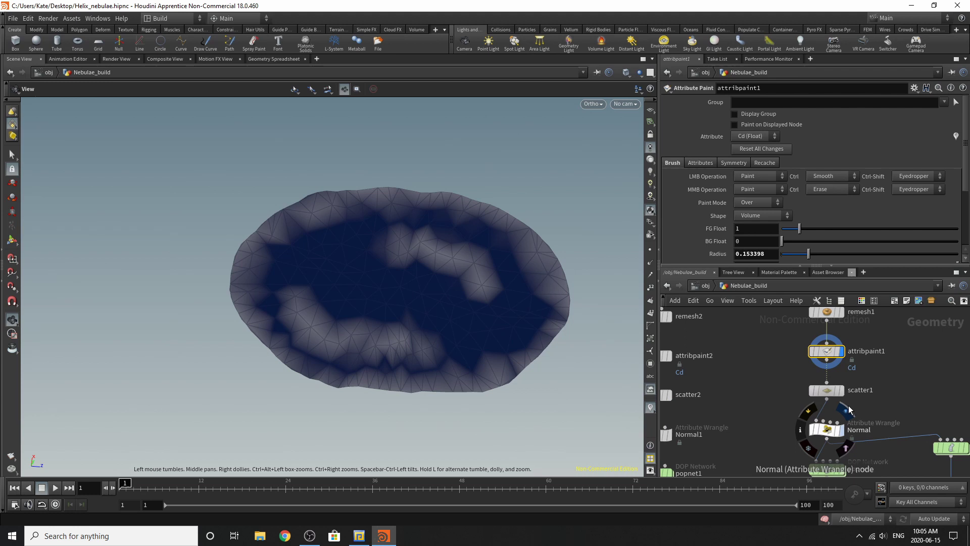
left_click(831, 385)
left_click(840, 386)
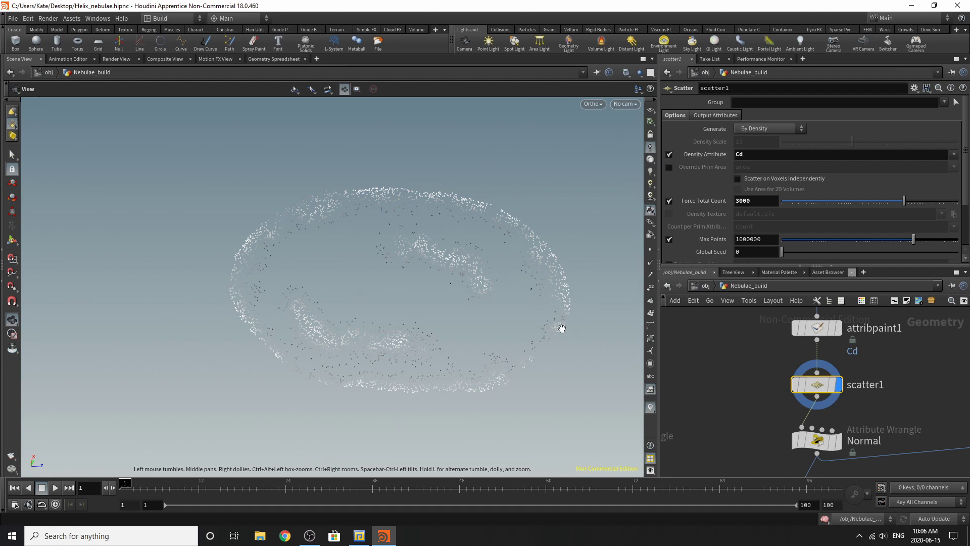
Display the Normal wrangle, compare it with scatter1, and examine its point normals and velocity trails
scroll(773, 368, "down", 5)
scroll(773, 368, "up", 3)
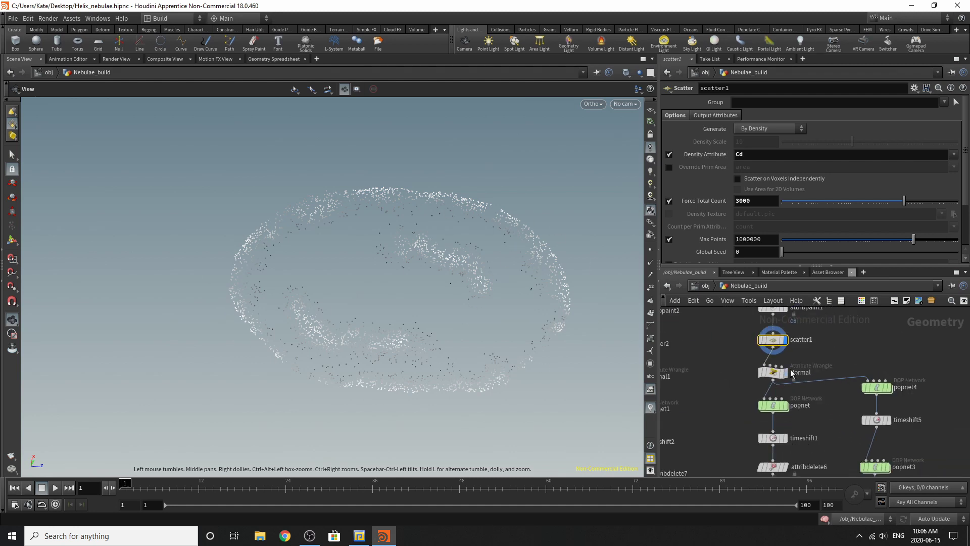
scroll(791, 373, "up", 3)
left_click(756, 382)
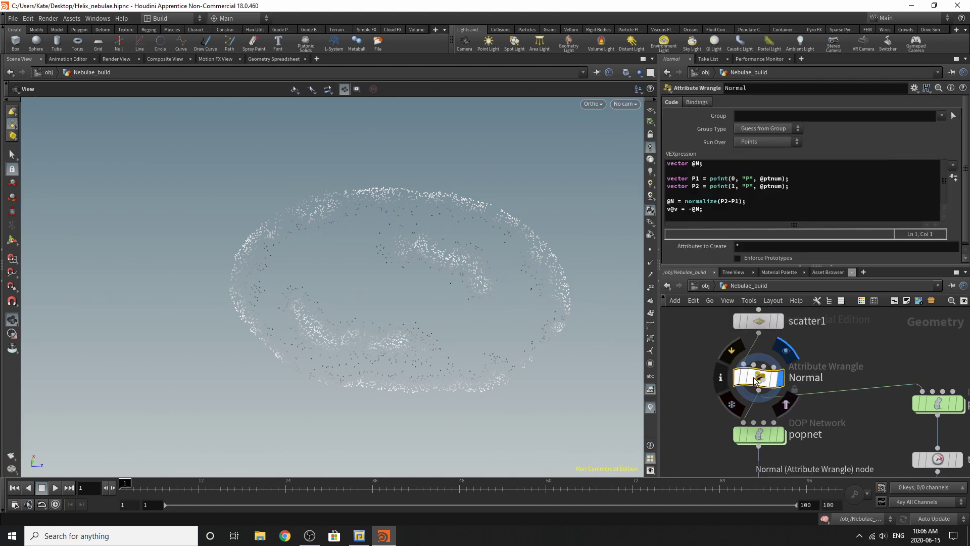
left_click(758, 322)
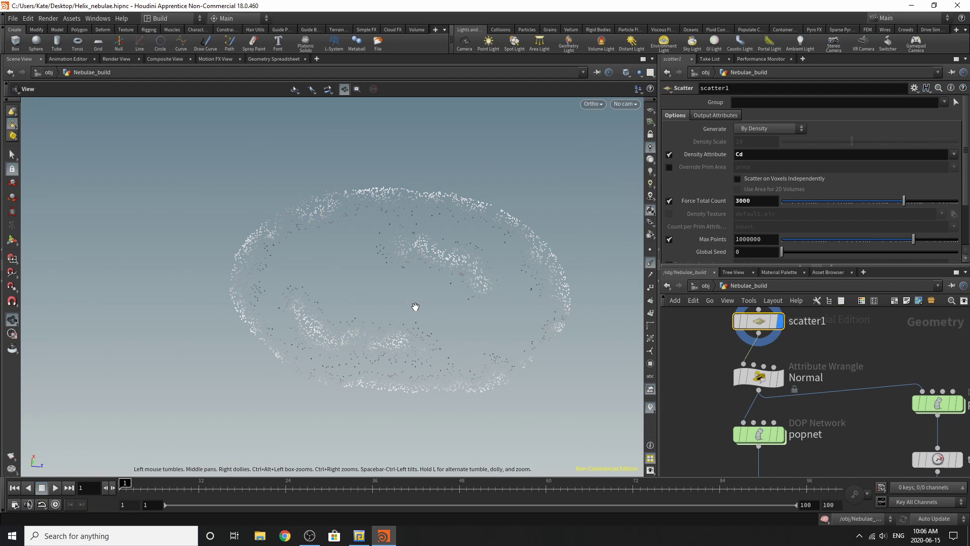
double_click(790, 379)
left_click(781, 379)
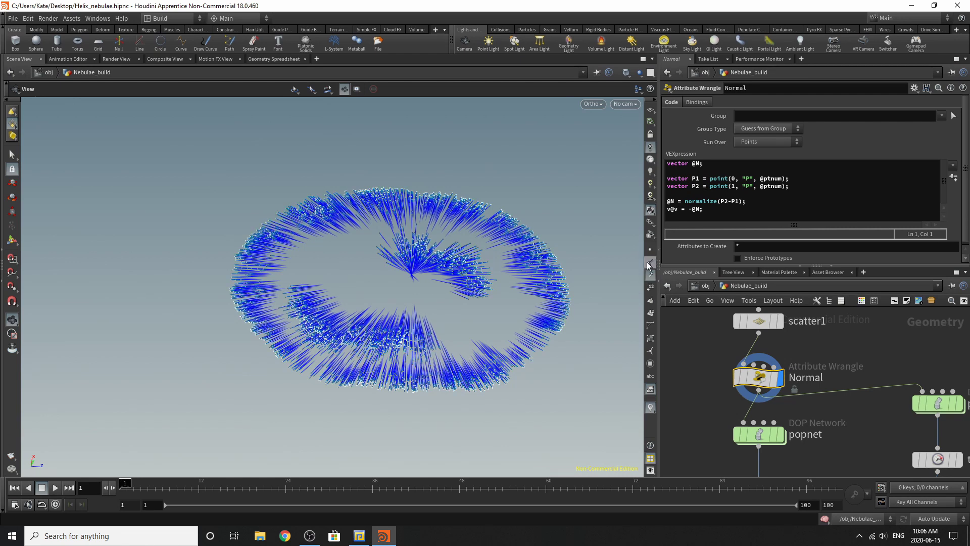
left_click(651, 274)
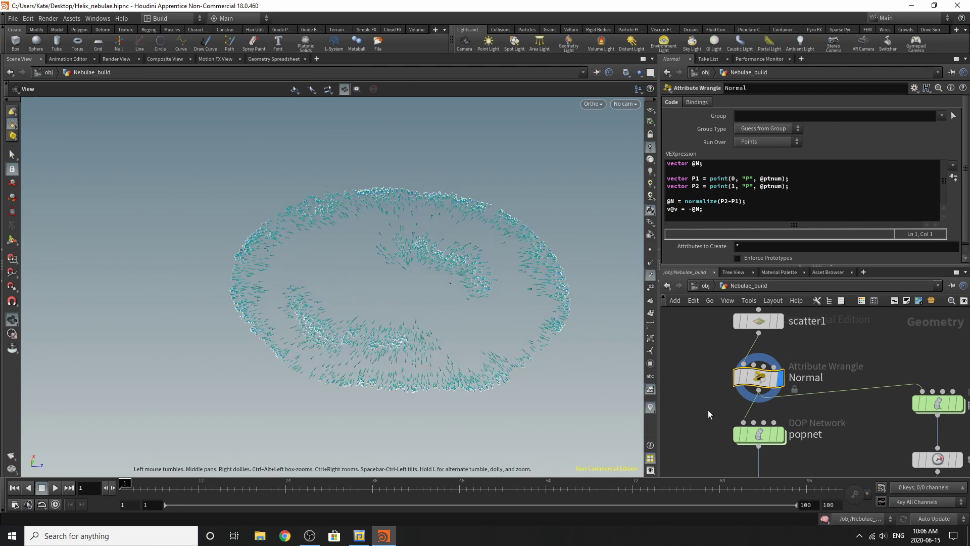
Go inside the popnet network, play its particle simulation and scrub through the simulated frames
scroll(773, 339, "down", 5)
scroll(784, 421, "up", 3)
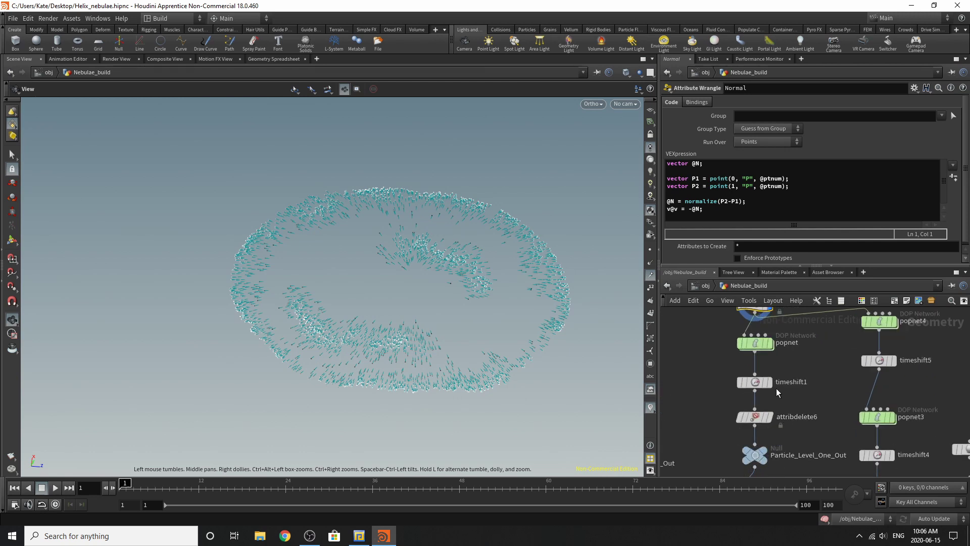
double_click(755, 344)
left_click(56, 488)
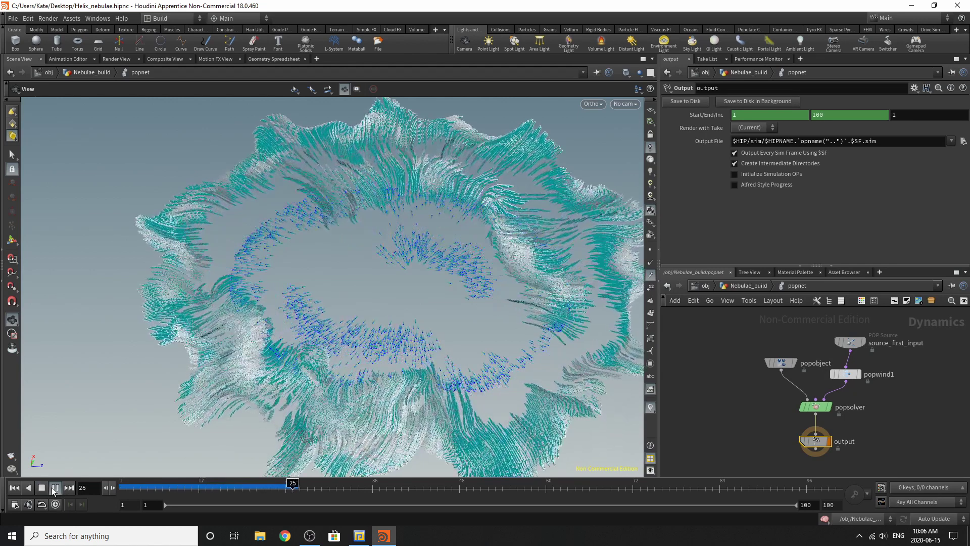
left_click(53, 488)
left_click(270, 488)
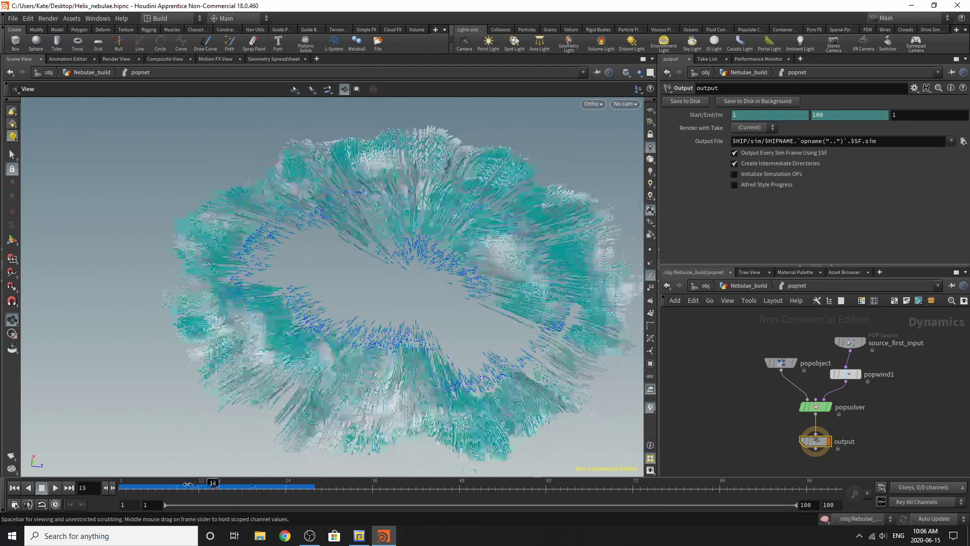
Review source_first_input's birth settings at frame 12, its inherited velocity attributes, and popwind1's noise settings
left_click(862, 342)
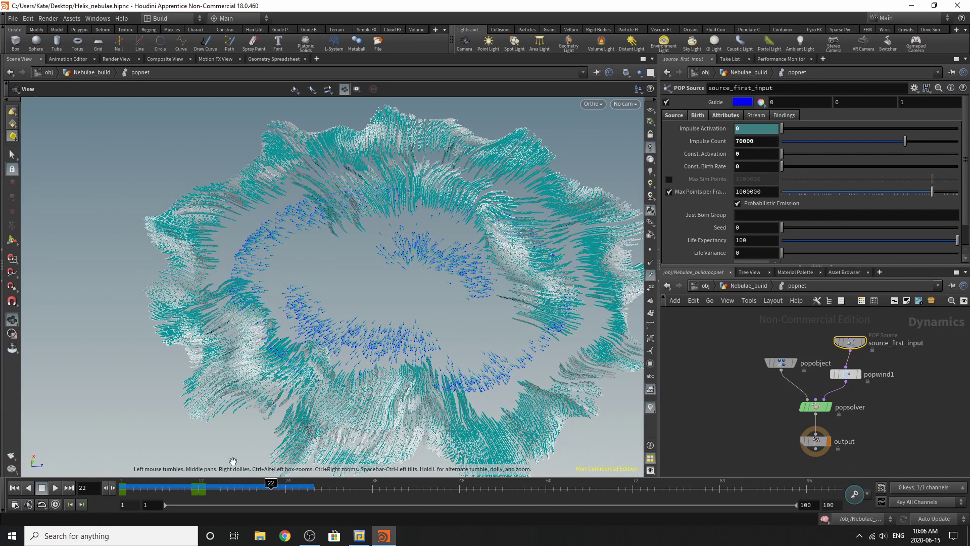
mouse_move(201, 497)
left_mouse_down()
mouse_move(190, 497)
mouse_move(250, 493)
mouse_move(124, 491)
mouse_move(200, 492)
left_mouse_up()
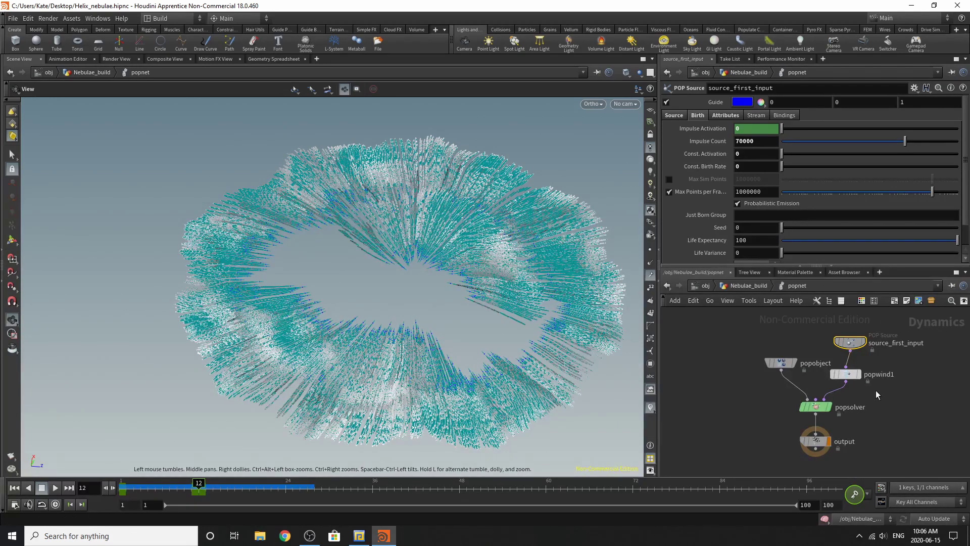
left_click(727, 115)
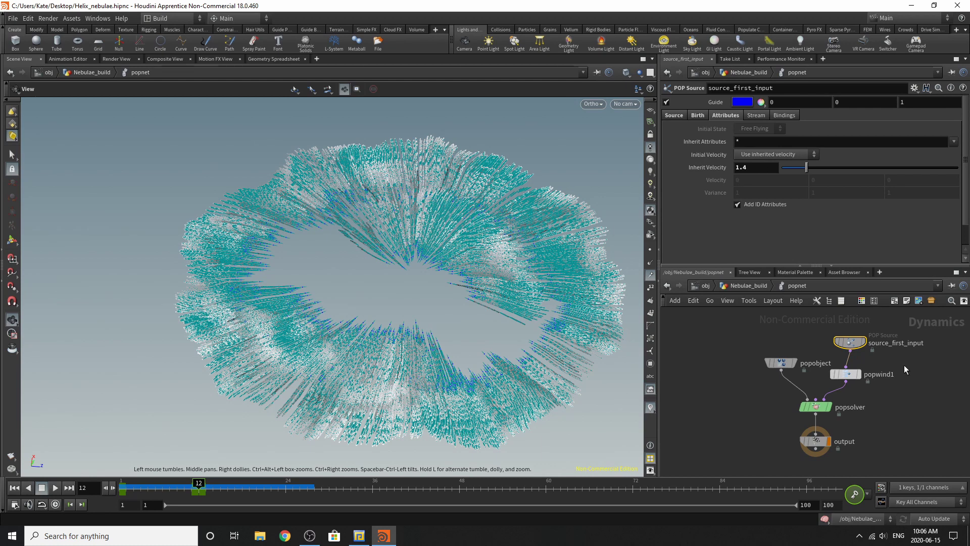
left_click(849, 378)
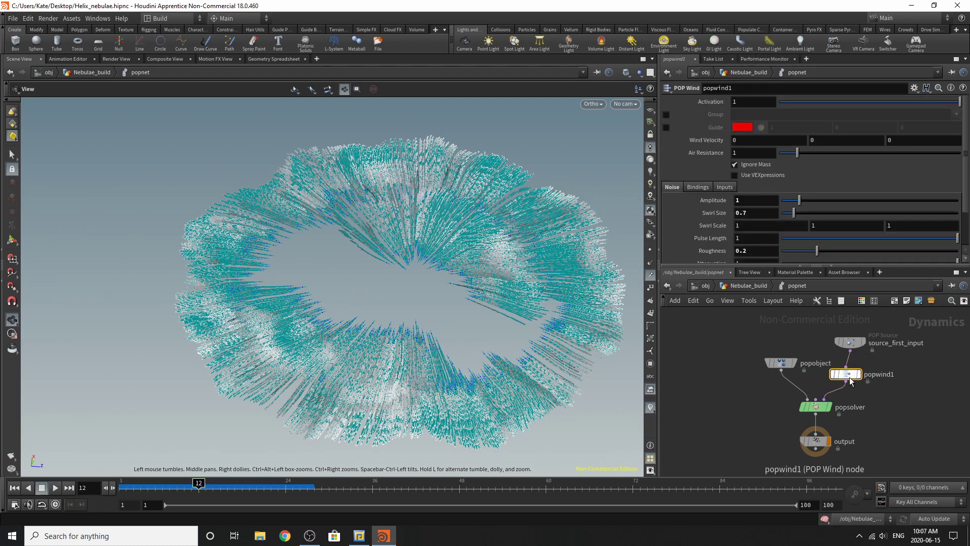
scroll(748, 165, "down", 3)
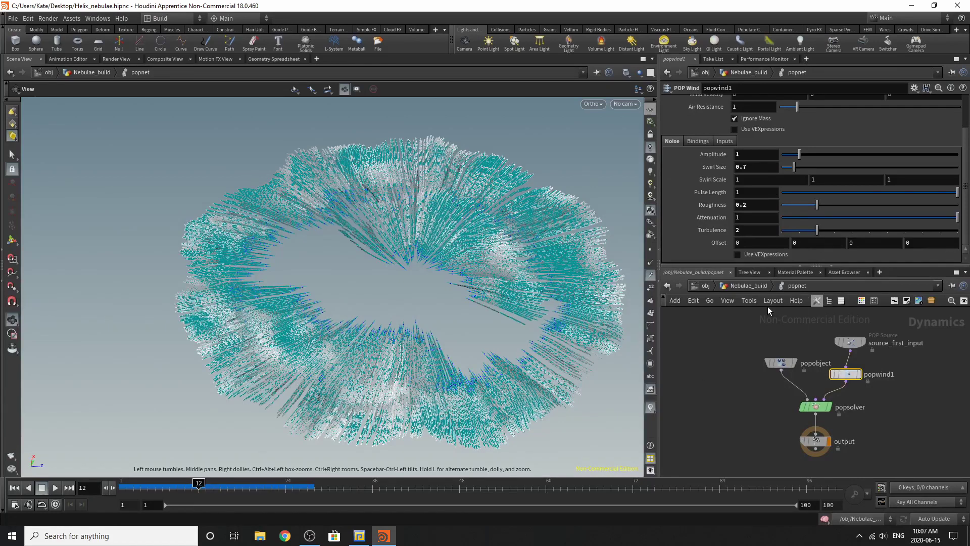
Return to Nebulae_build, display timeshift1 and examine its Frame parameter and the options available for it
left_click(756, 291)
left_click(756, 384)
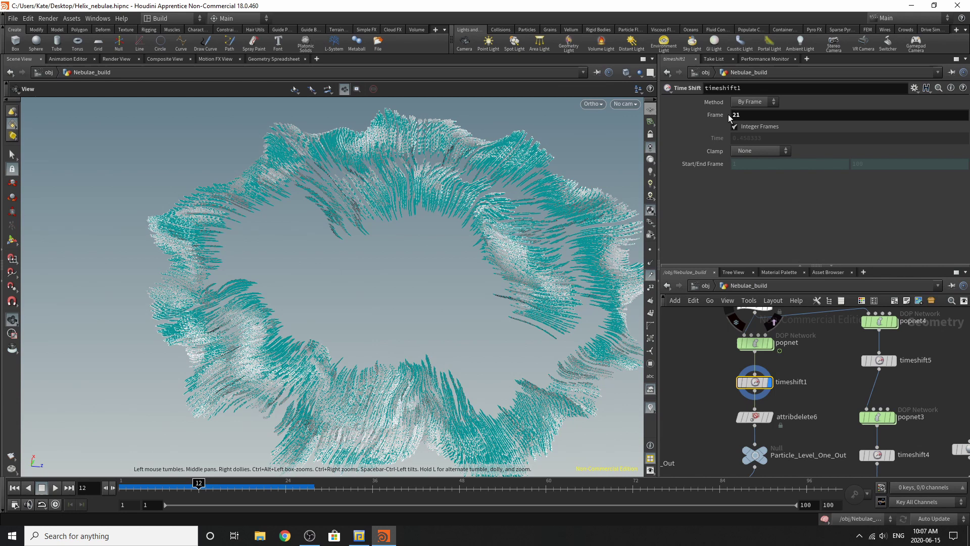
right_click(752, 115)
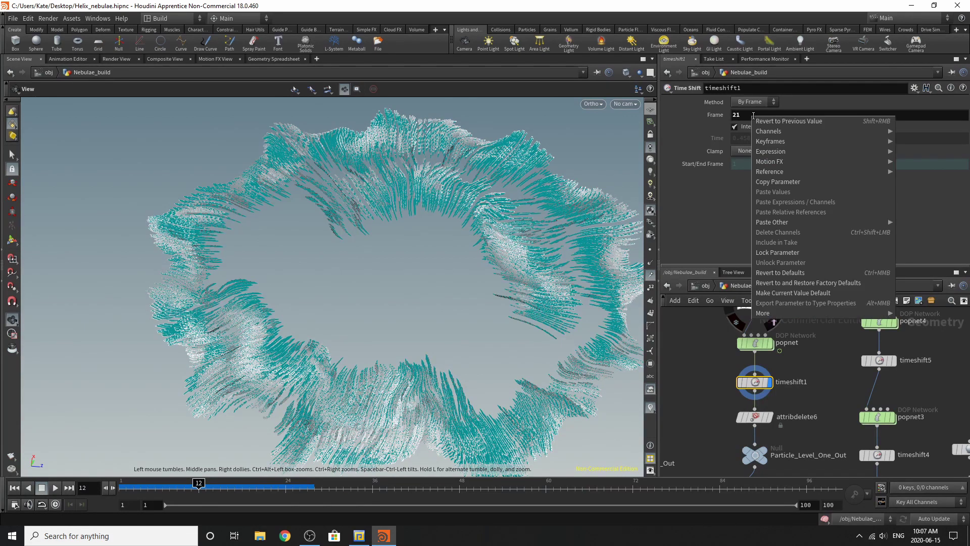
left_click(689, 383)
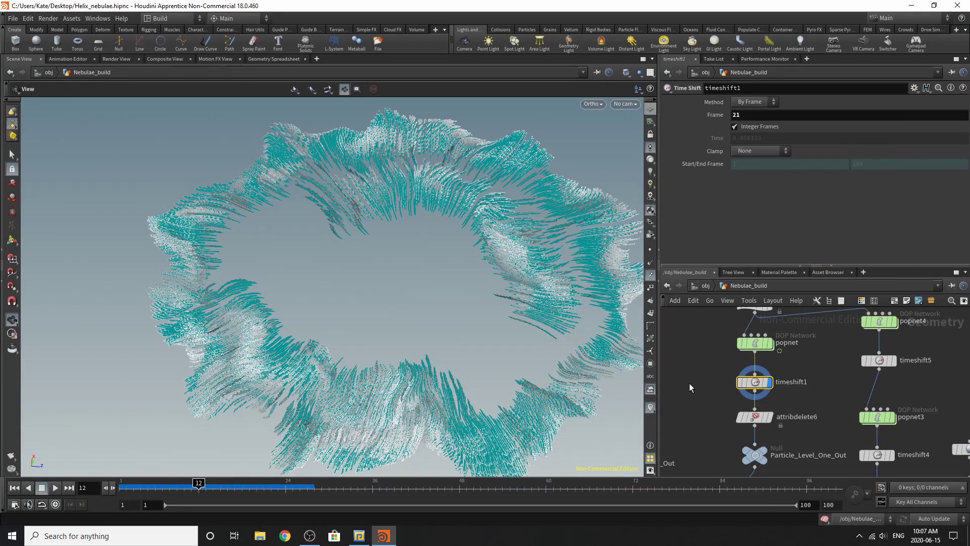
Add a Time Shift node beside timeshift1 and connect its input to popnet's output
key("Tab")
type("time")
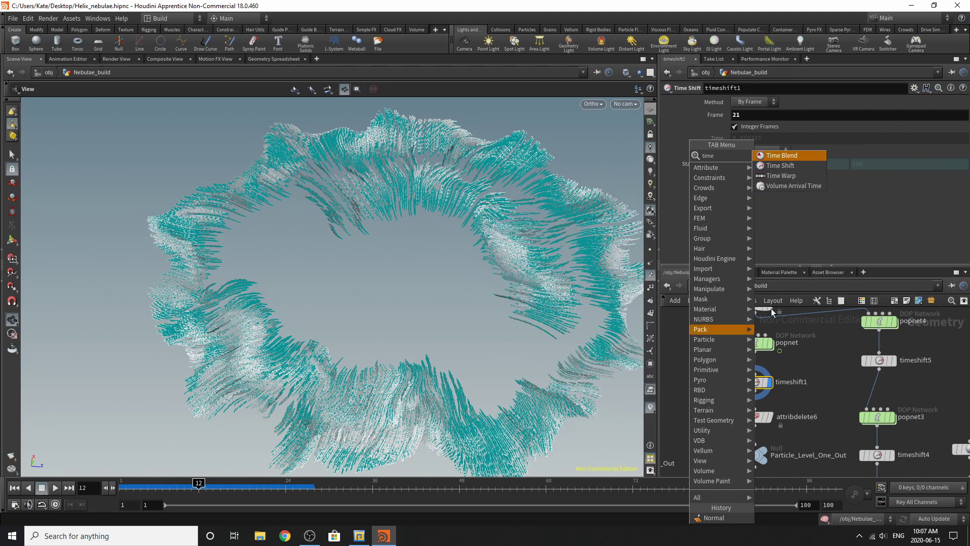
left_click(797, 163)
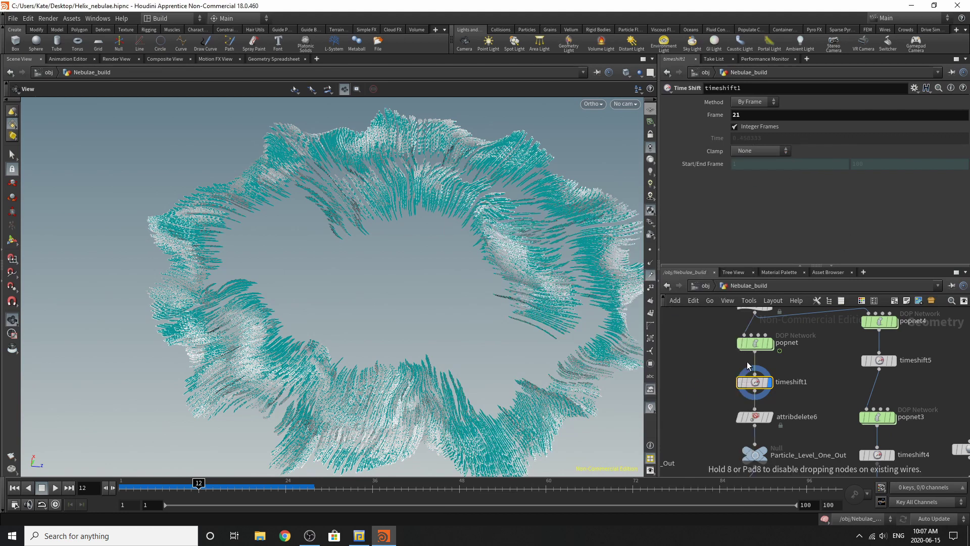
left_click(697, 382)
left_click_drag(755, 352, 697, 374)
left_click_drag(711, 382, 688, 384)
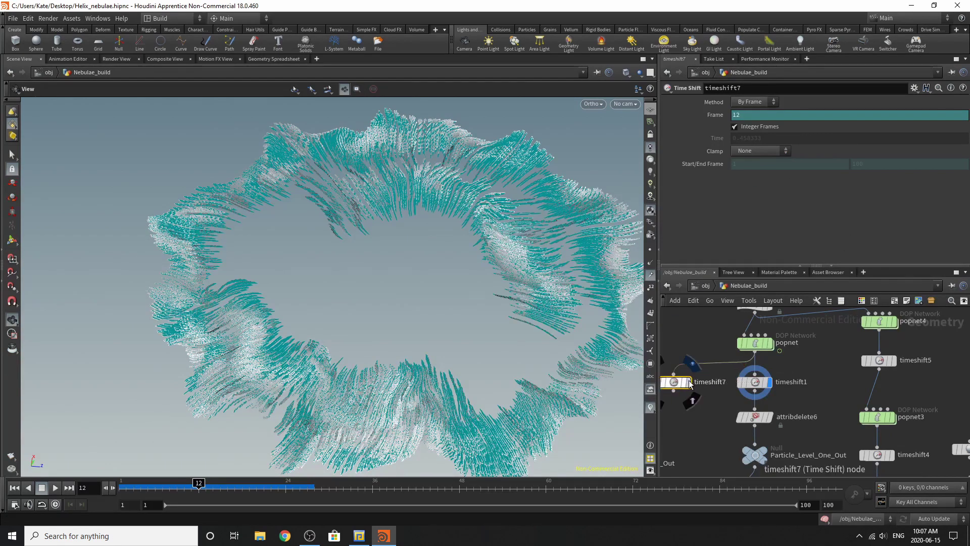
Display the new Time Shift, delete its Frame channels to hold frame 12, and scrub the timeline to test it
left_click(689, 383)
right_click(746, 118)
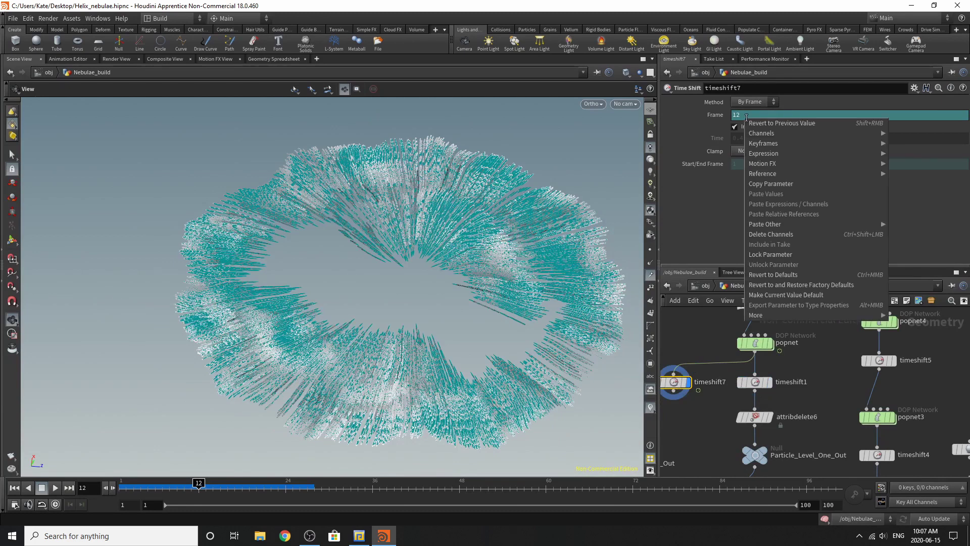
left_click(785, 235)
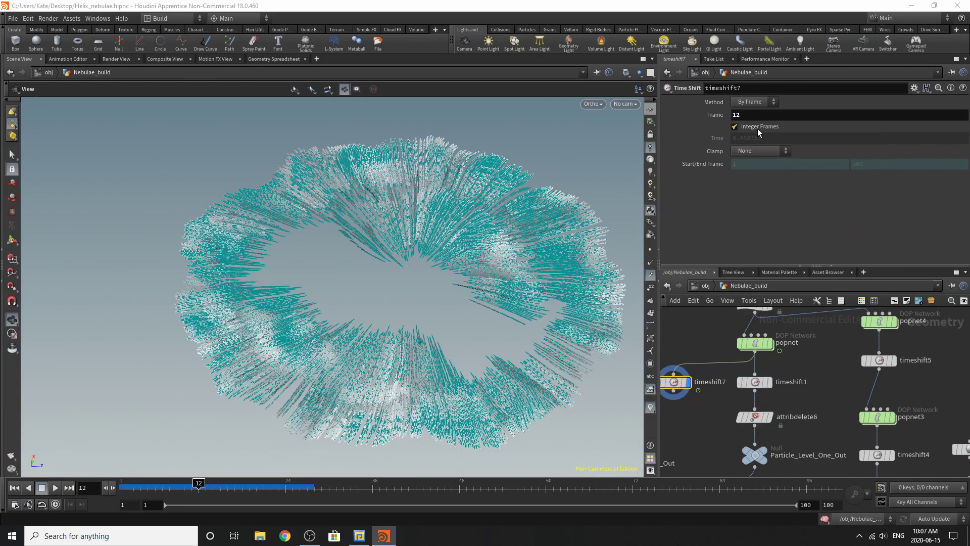
left_click_drag(201, 488, 321, 490)
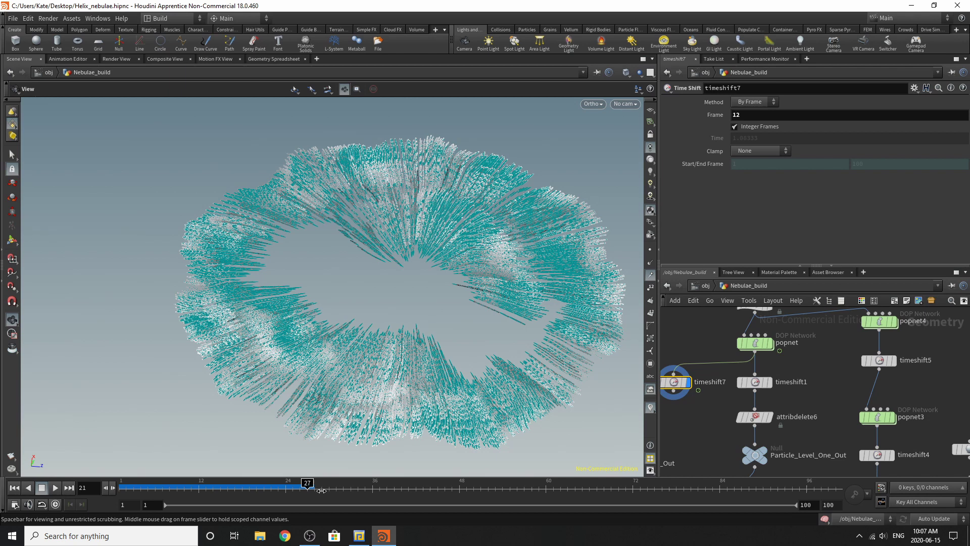
left_click_drag(161, 480, 351, 485)
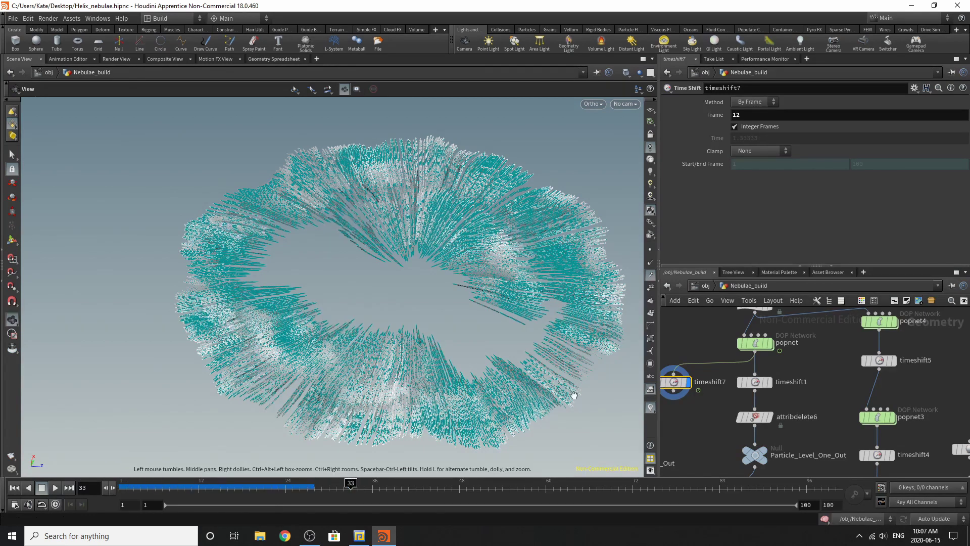
Display the Particle_Level_One_Out null and review the point and detail attributes removed by attribdelete6
left_click(763, 449)
middle_click_drag(745, 416, 754, 380)
left_click(755, 379)
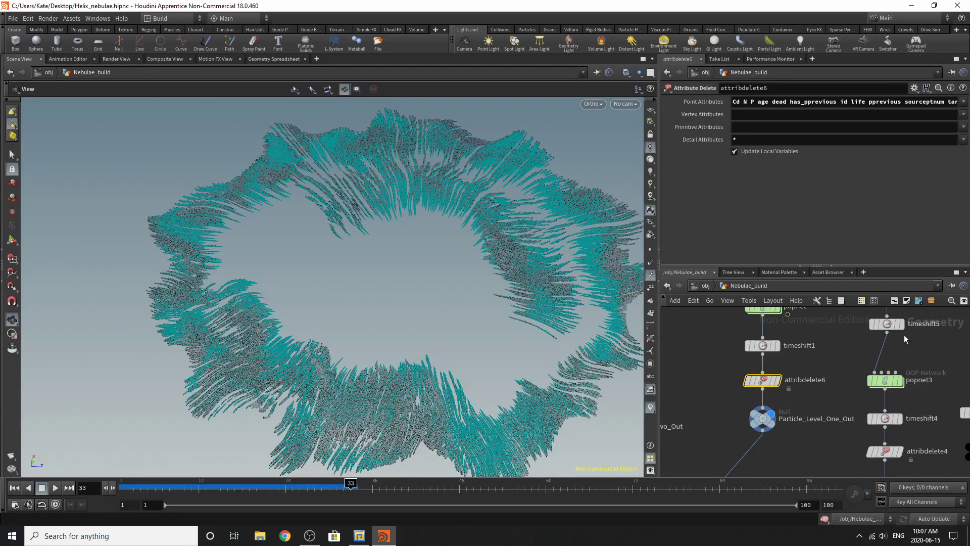
Display the Normal wrangle feeding the second branch, display popnet4, and go inside its network
scroll(842, 389, "down", 5)
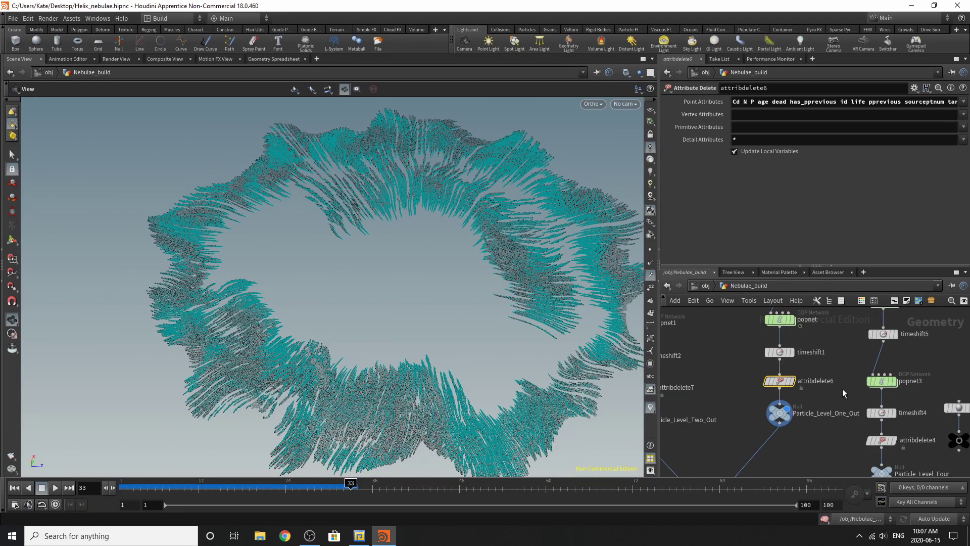
scroll(881, 398, "up", 2)
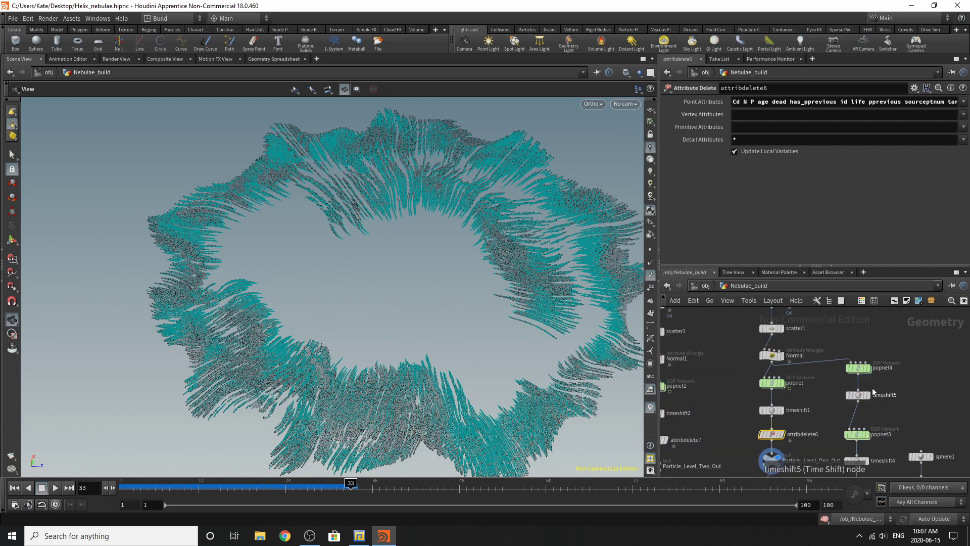
left_click(773, 355)
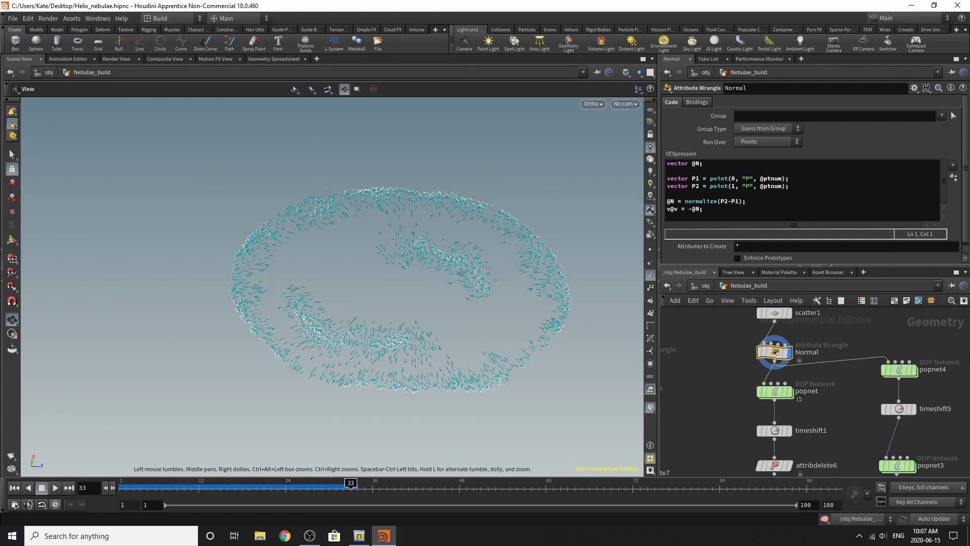
mouse_move(915, 374)
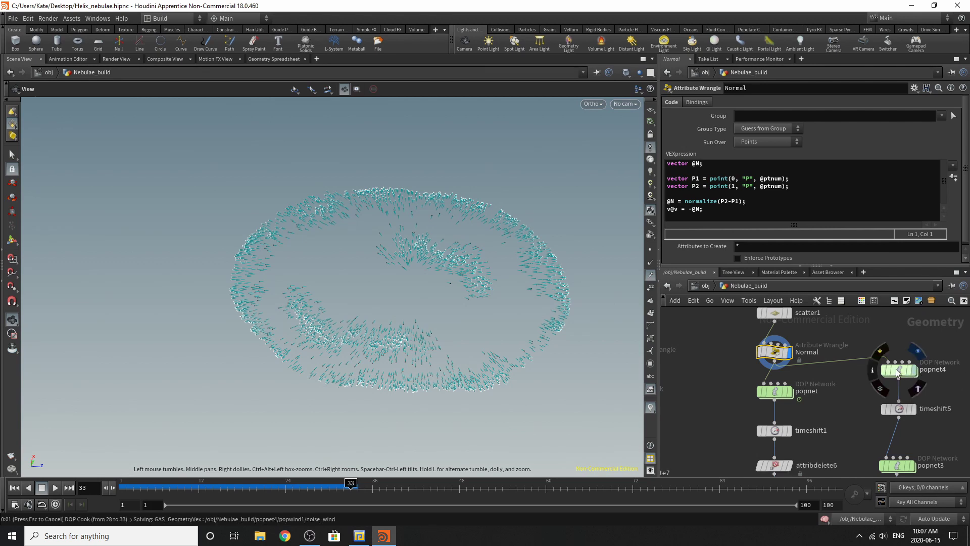
key("r")
double_click(897, 373)
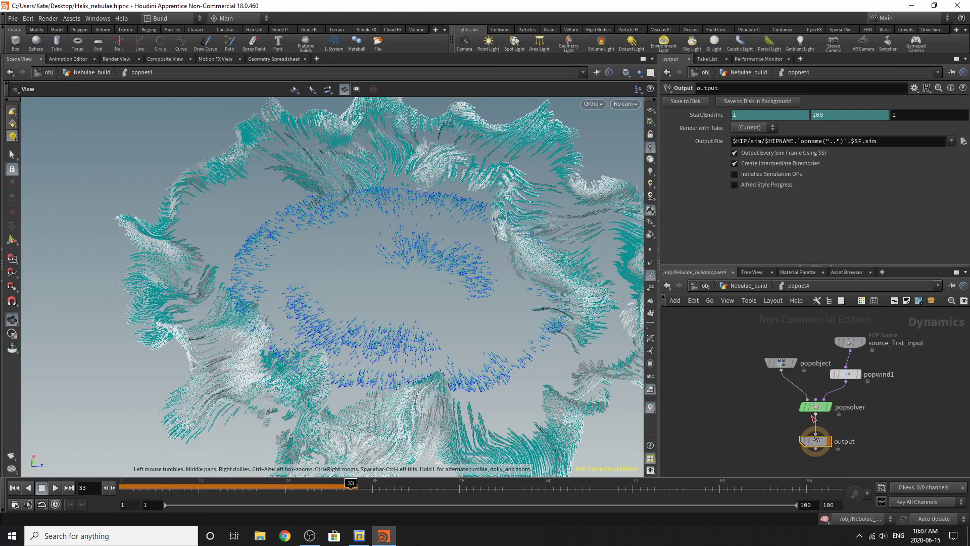
Review popnet4's source_first_input birth settings at frames 1 and 12, and its inherited velocity attributes
scroll(840, 381, "up", 5)
left_click(811, 384)
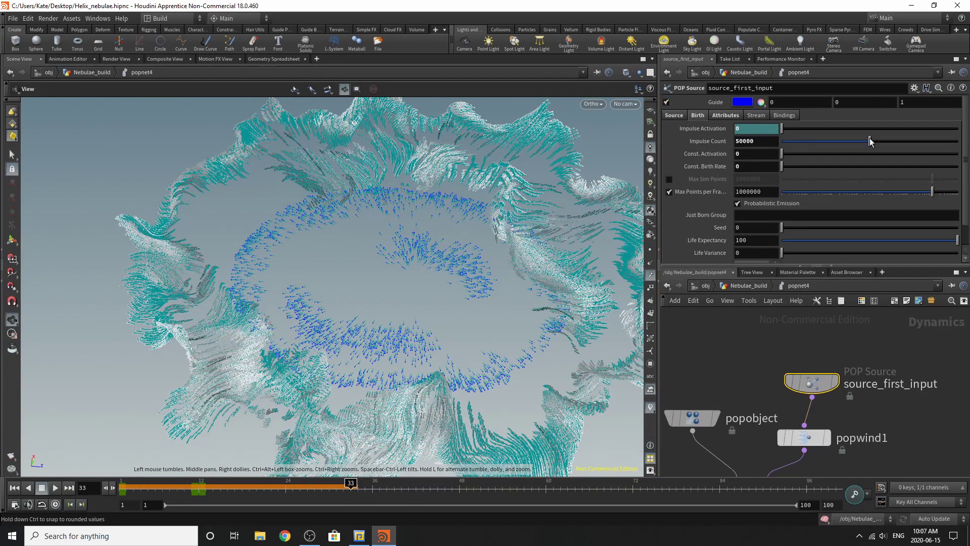
left_click(14, 488)
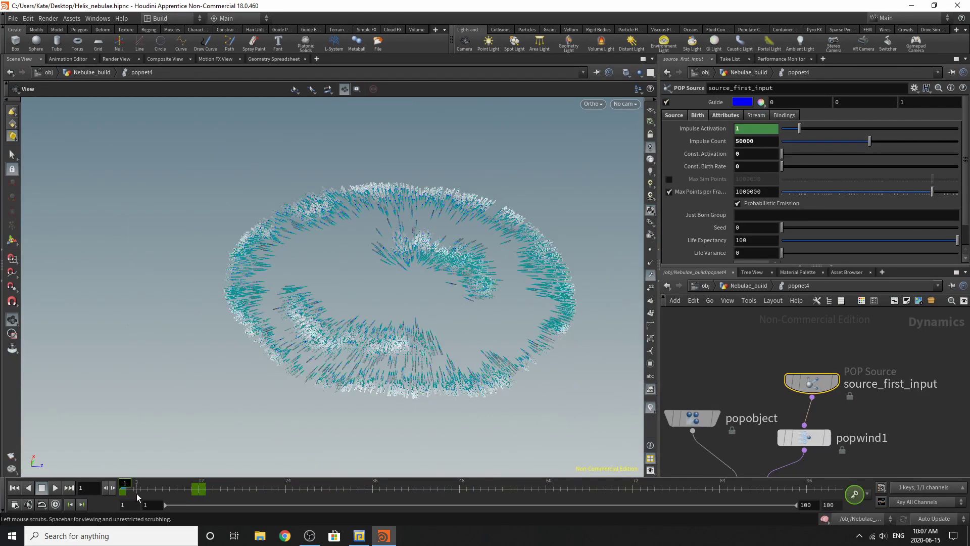
left_click_drag(191, 490, 197, 492)
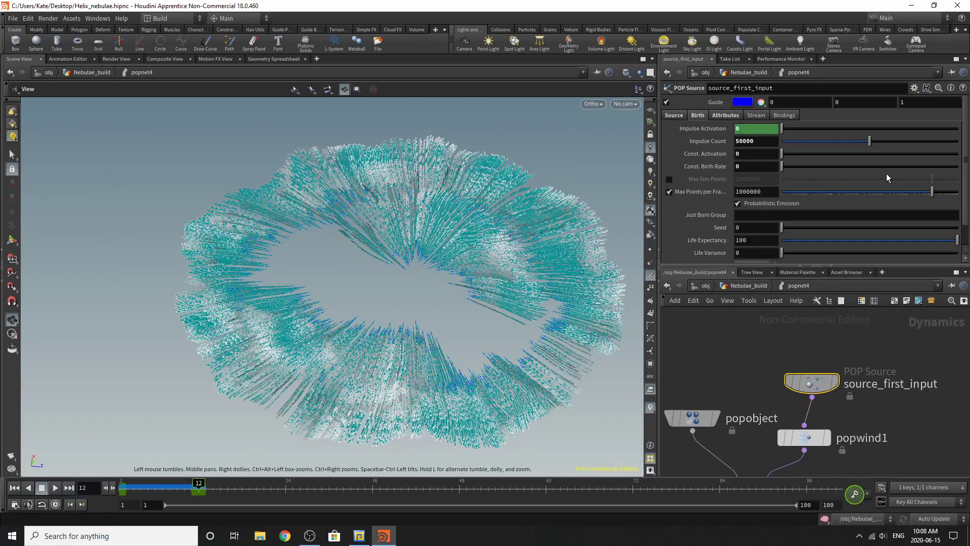
left_click(720, 115)
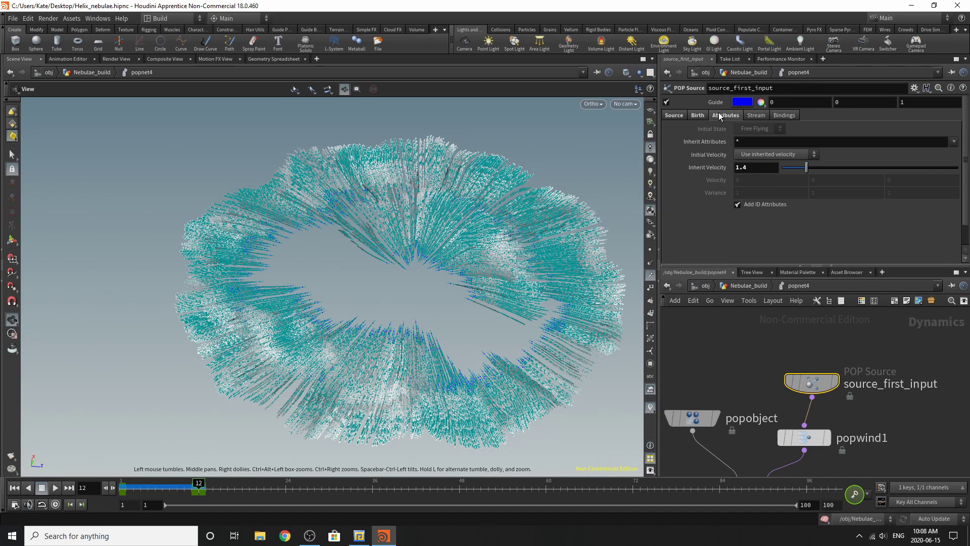
Compare the Birth and Attributes settings of popnet4's source_first_input and return to the Nebulae_build network
left_click(701, 116)
left_click(735, 118)
left_click(697, 117)
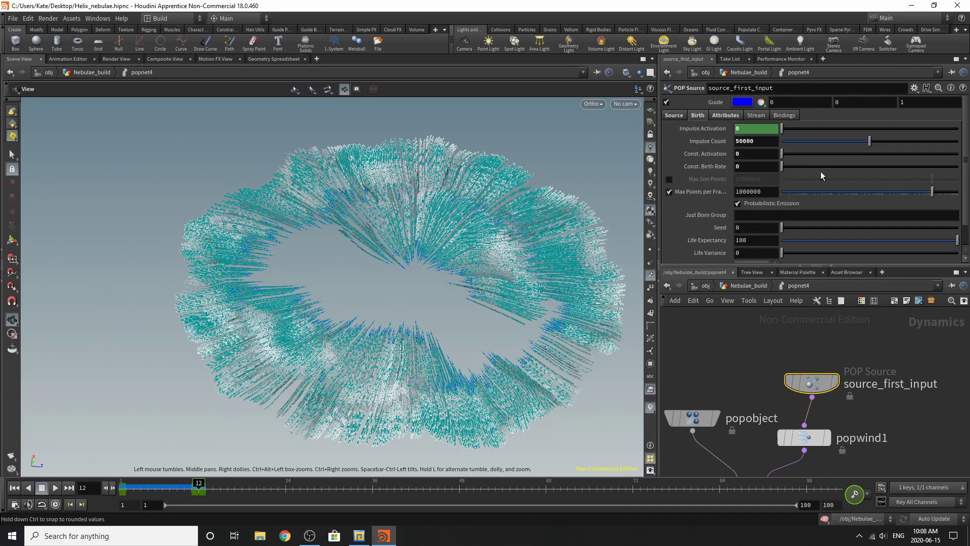
left_click(733, 286)
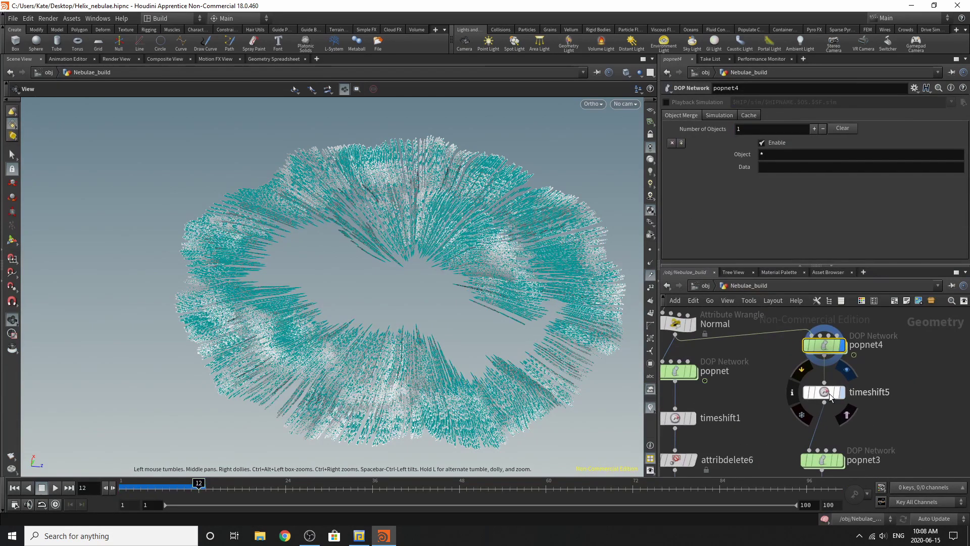
Display timeshift5 below popnet4, display popnet3, and go inside popnet3's network
left_click(829, 393)
scroll(787, 367, "down", 3)
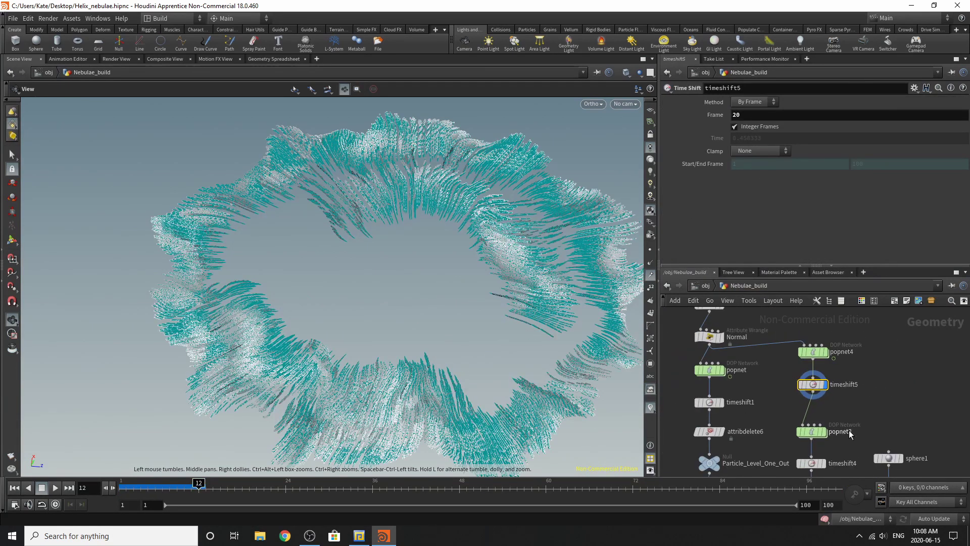
scroll(839, 414, "up", 1)
left_click(795, 374)
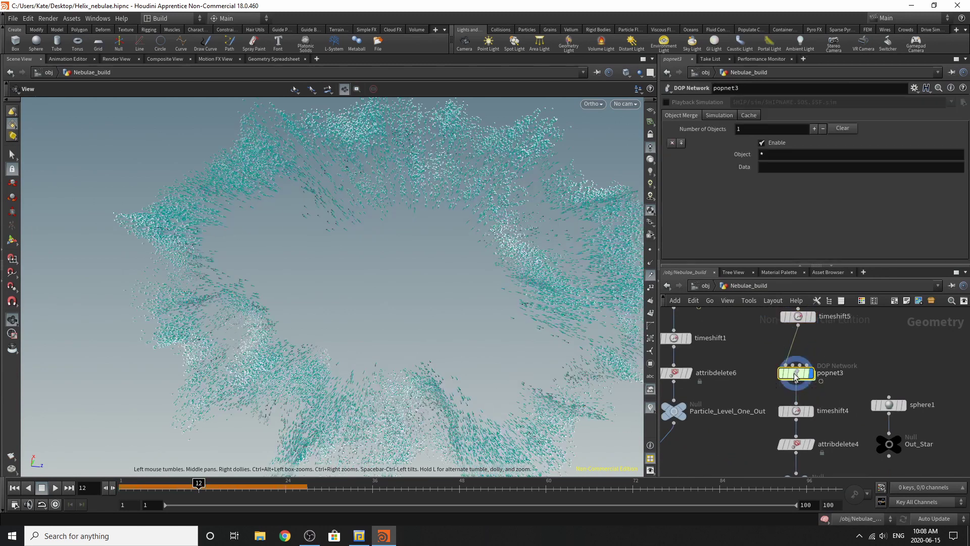
double_click(795, 374)
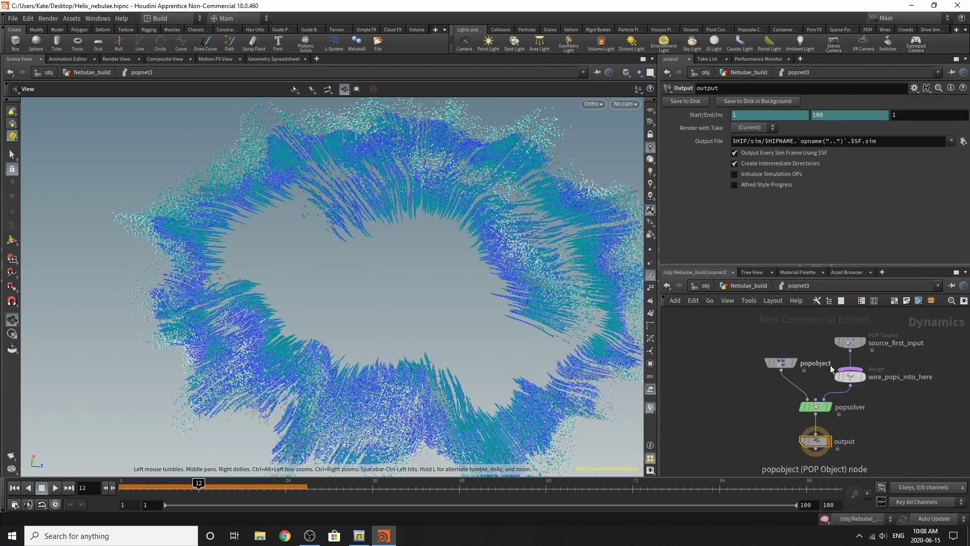
Review the birth settings of popnet3's source_first_input, including its constant birth rate
left_click(851, 341)
scroll(729, 181, "down", 1)
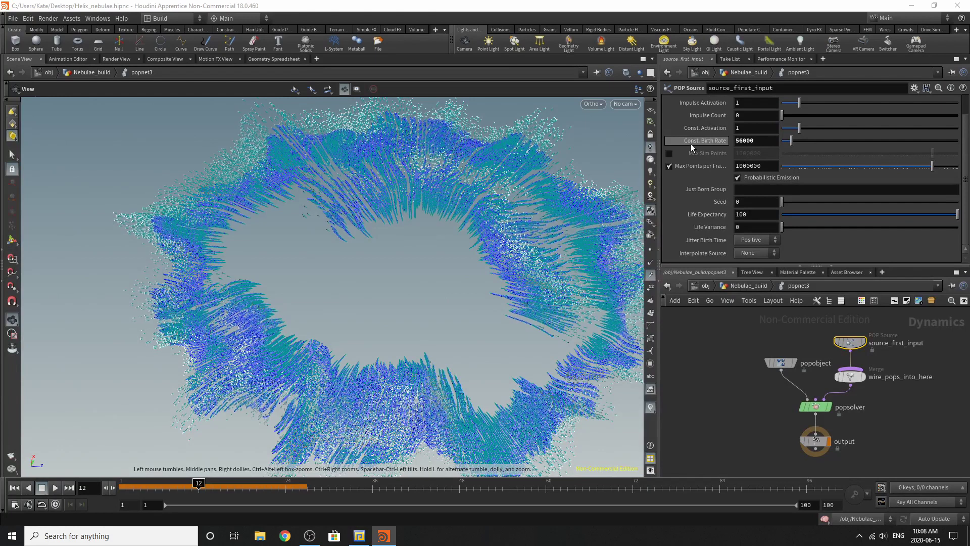
scroll(742, 233, "up", 1)
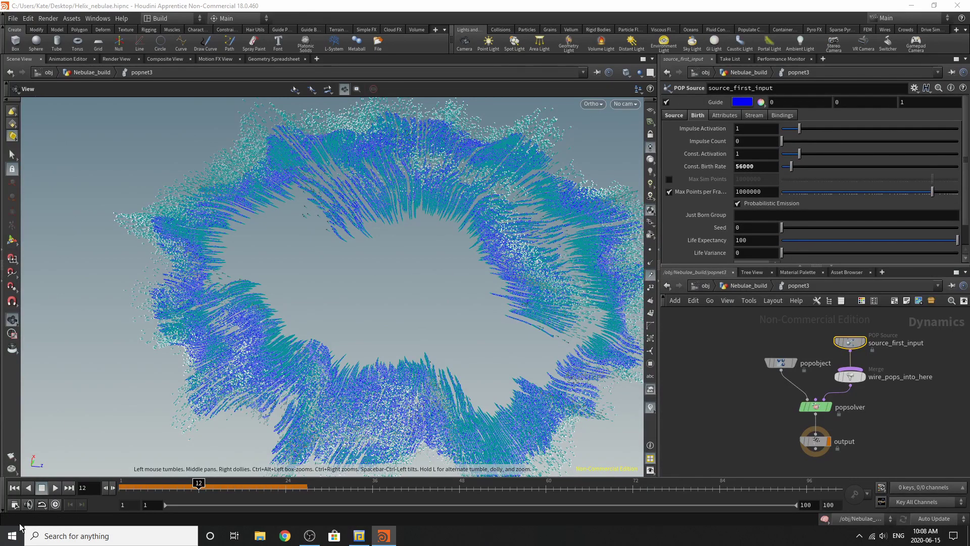
Play popnet3's simulation from the first frame, stop it, and scrub the timeline to frame 44
left_click(14, 488)
left_click(57, 488)
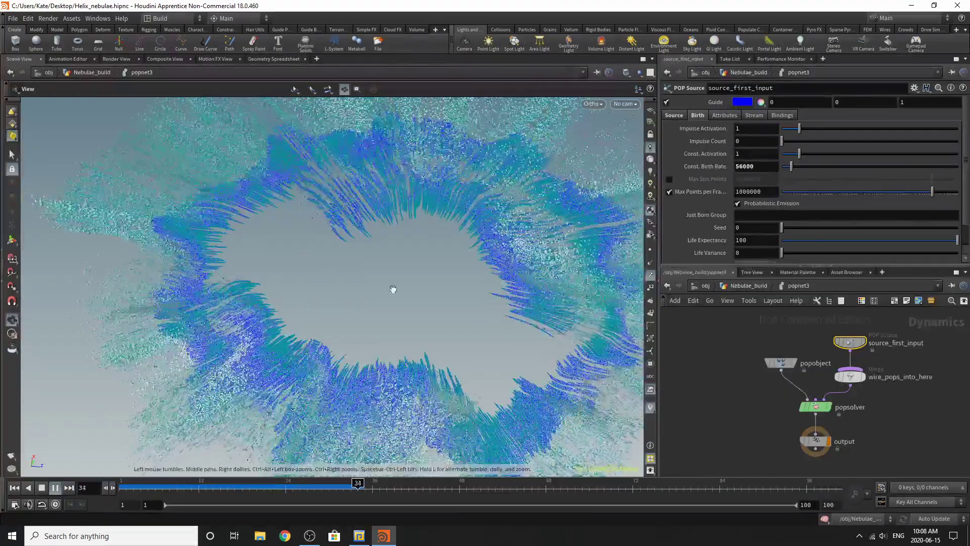
left_click(55, 488)
mouse_move(293, 488)
left_mouse_down()
mouse_move(239, 485)
mouse_move(433, 483)
left_mouse_up()
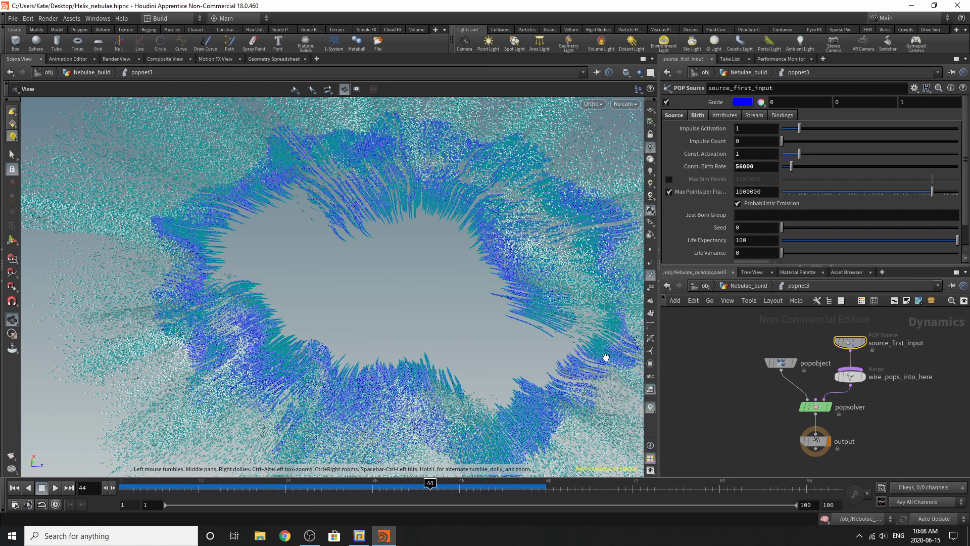
Return to the Nebulae_build network and display the timeshift4 node below popnet3 to review its held frame
left_click(751, 289)
scroll(777, 340, "down", 3)
scroll(799, 391, "up", 4)
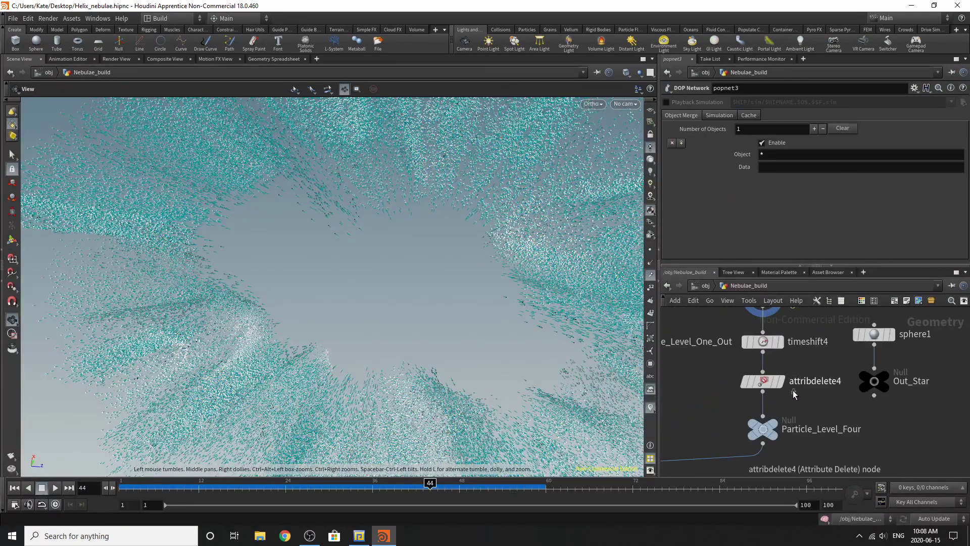
left_click(779, 342)
left_click(766, 342)
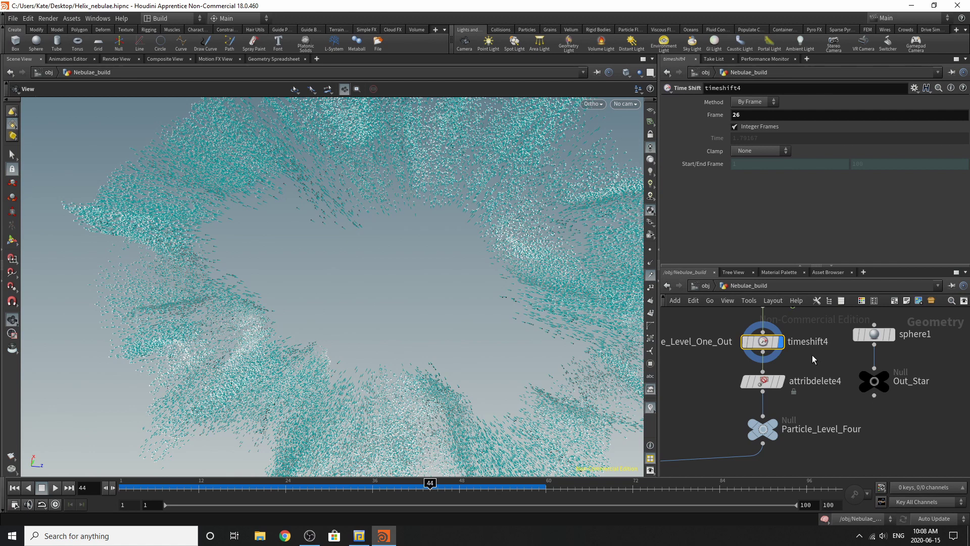
left_click_drag(777, 357, 768, 356)
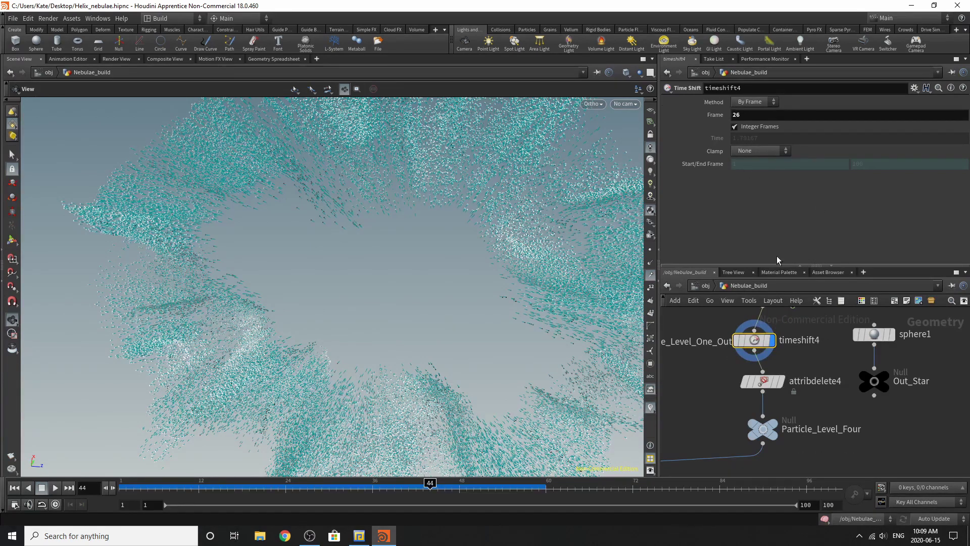
Review the attributes removed by attribdelete4 and display the Particle_Level_Four null
left_click(763, 381)
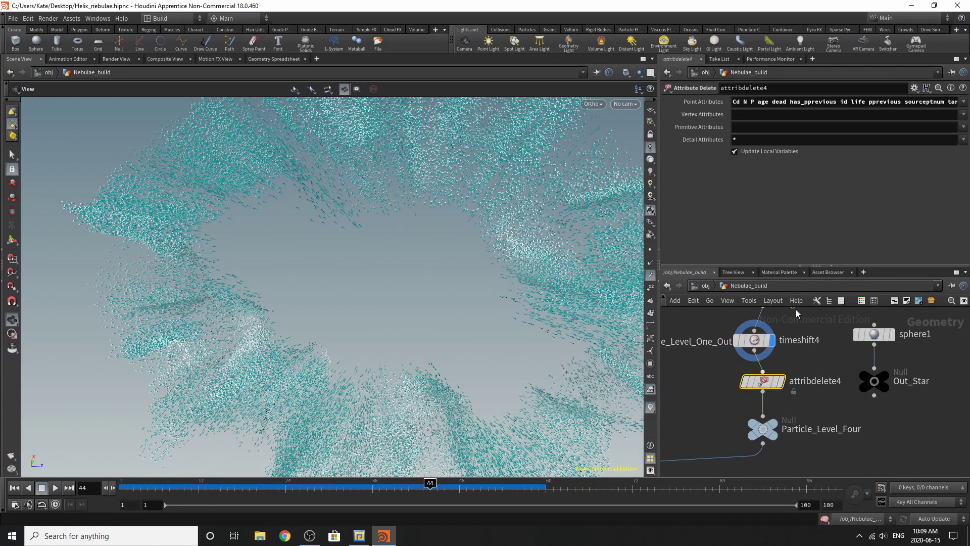
scroll(791, 466, "down", 4)
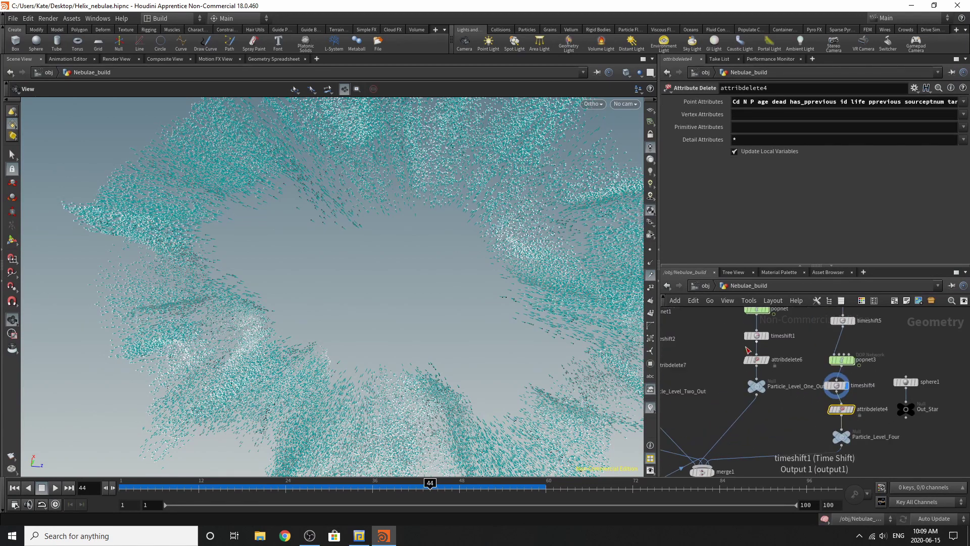
scroll(776, 367, "down", 3)
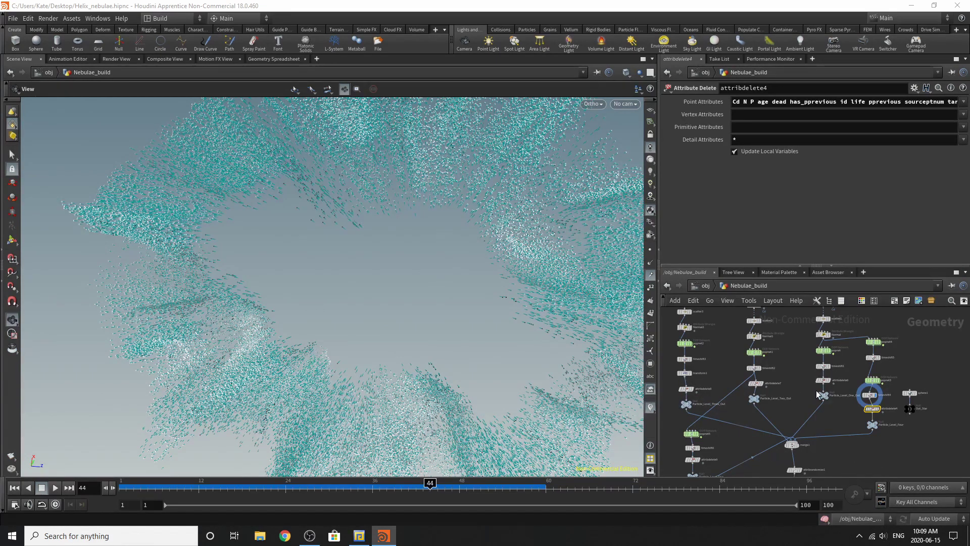
scroll(883, 424, "up", 3)
left_click(874, 423)
left_click(865, 425)
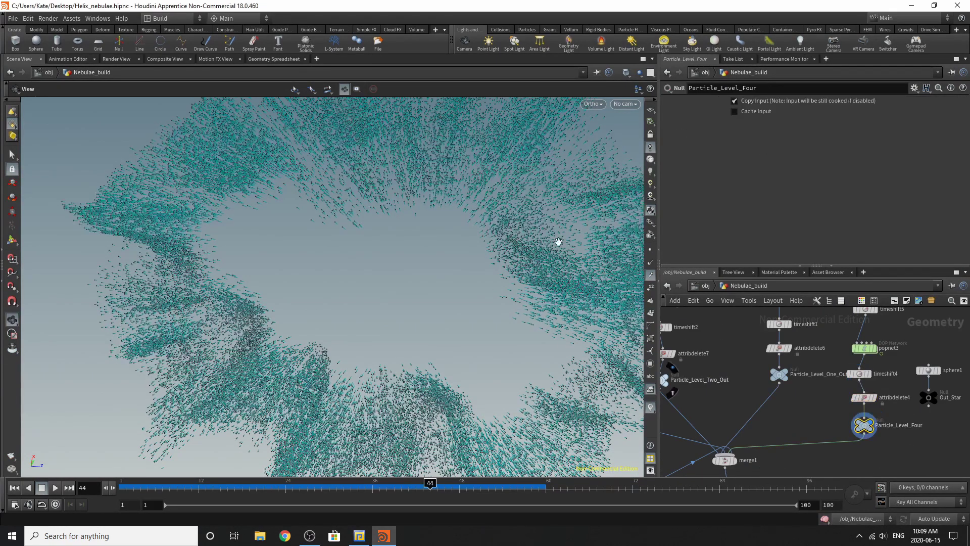
Display circle2 at the start of the middle branch, and display subdivide2 to inspect its radial divisions
scroll(877, 434, "down", 5)
scroll(831, 372, "up", 6)
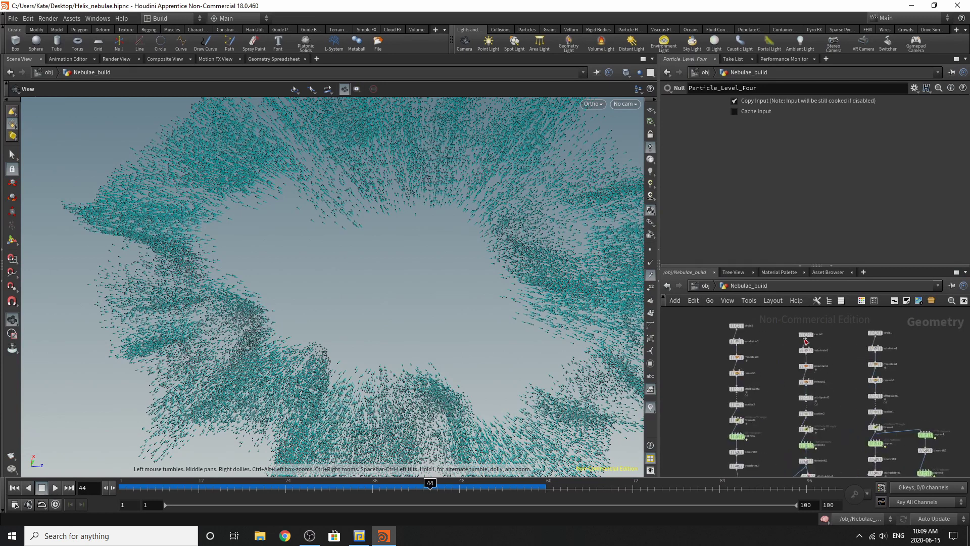
left_click(819, 342)
left_click(806, 343)
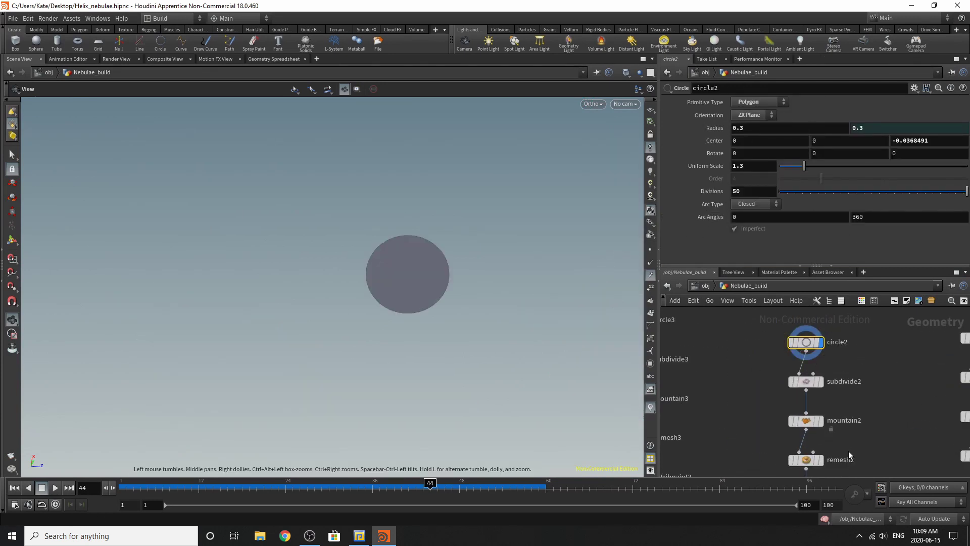
scroll(809, 384, "down", 3)
scroll(806, 373, "up", 4)
left_click(818, 371)
left_click(805, 371)
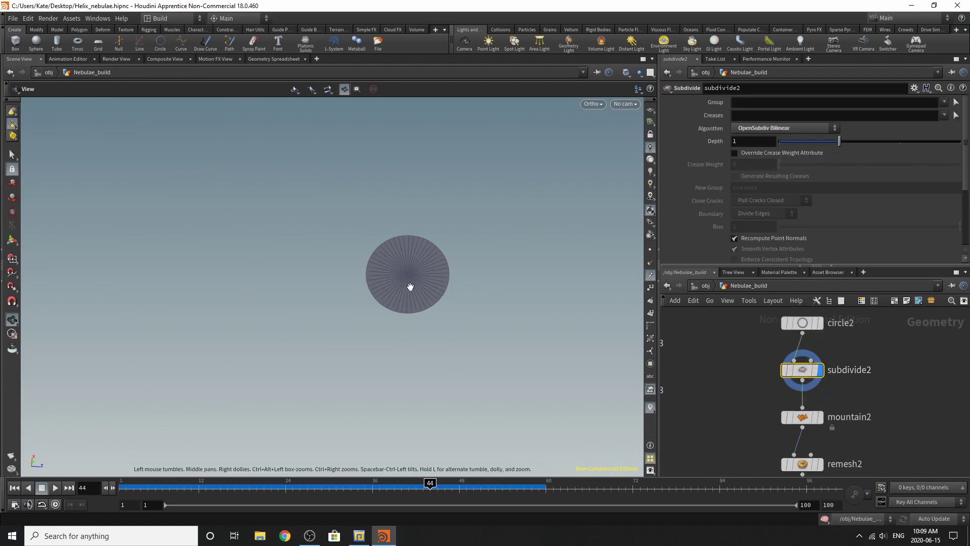
scroll(425, 277, "up", 4)
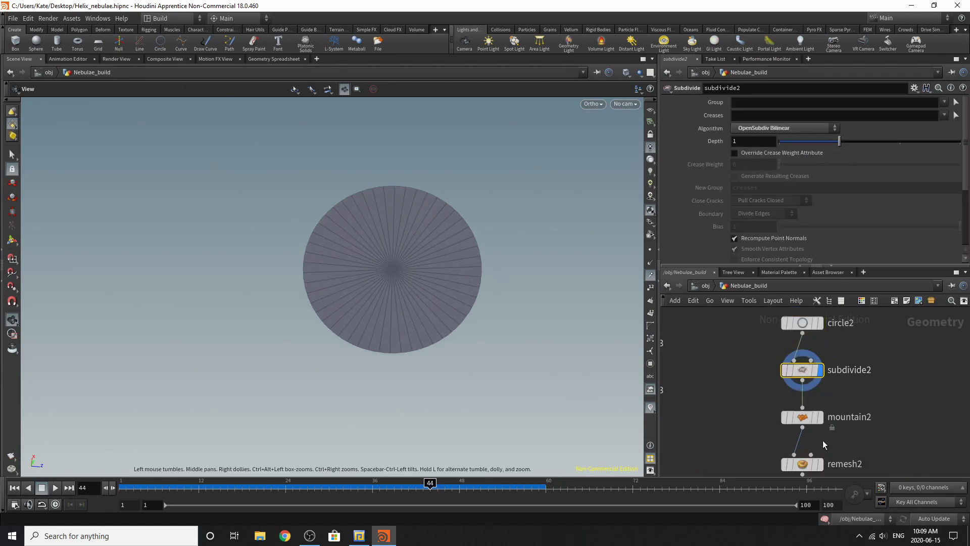
Display mountain2 and inspect the noise displacement on the disc from an angle
left_click(818, 417)
left_click(803, 417)
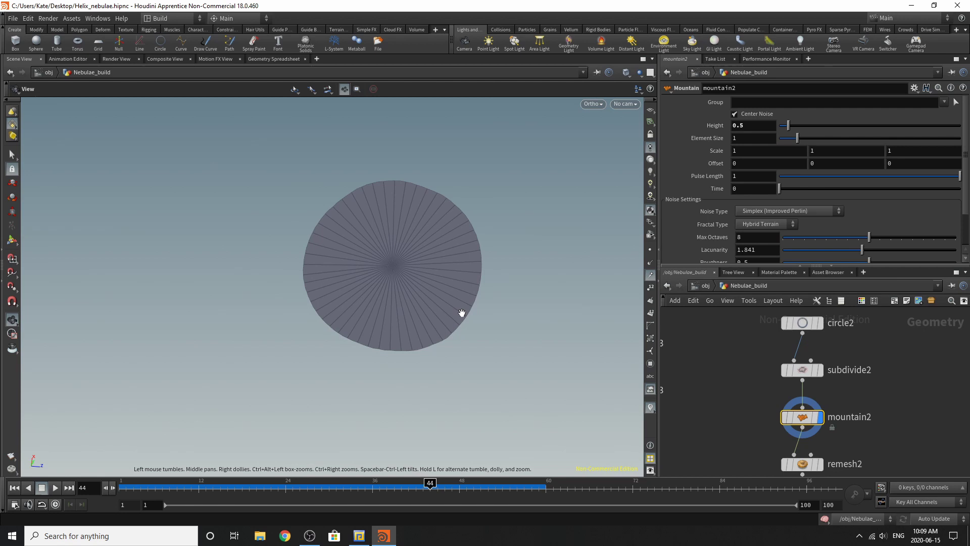
left_click_drag(461, 313, 448, 243)
scroll(824, 399, "down", 3)
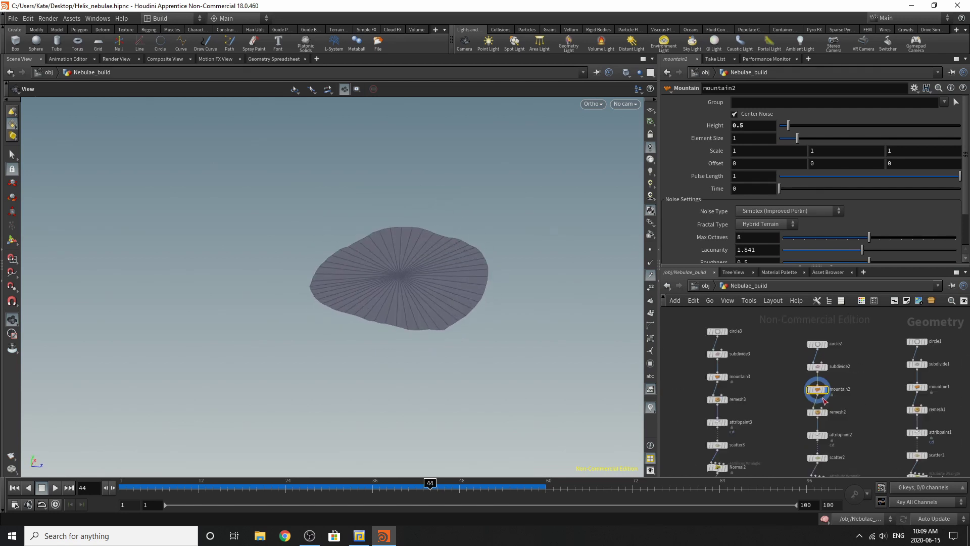
Display remesh2 and examine the triangulated surface up close
scroll(826, 414, "up", 3)
left_click(824, 408)
left_click(808, 407)
left_click_drag(477, 307, 467, 324)
right_click_drag(439, 254, 546, 237)
middle_click_drag(546, 238, 538, 284)
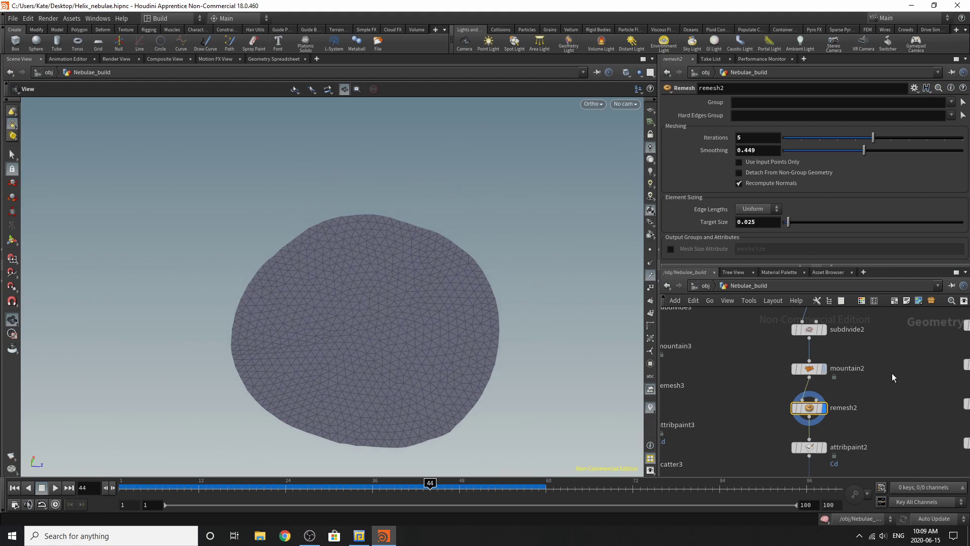
Display attribpaint2 and review the painted Cd mask on the remeshed disc
scroll(738, 335, "down", 4)
scroll(760, 388, "up", 4)
left_click(783, 359)
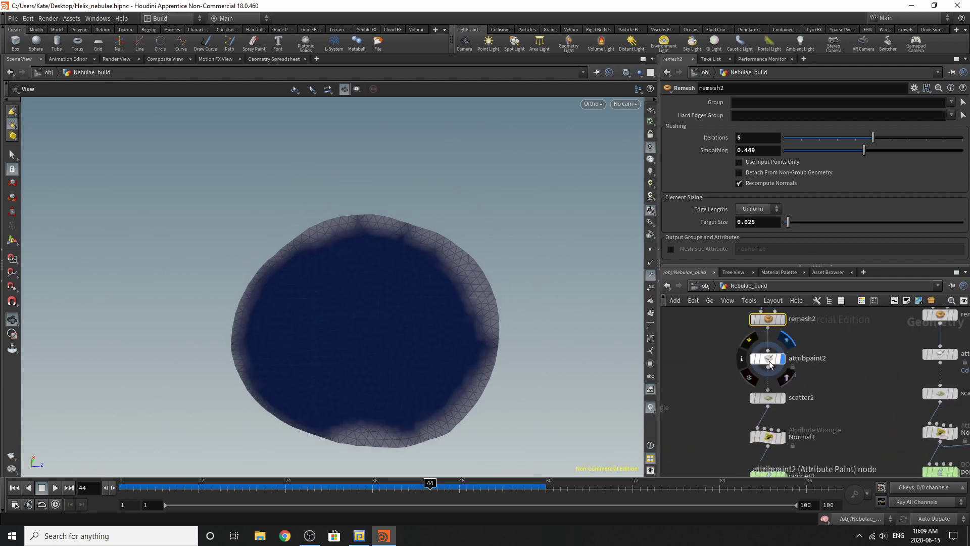
left_click(767, 358)
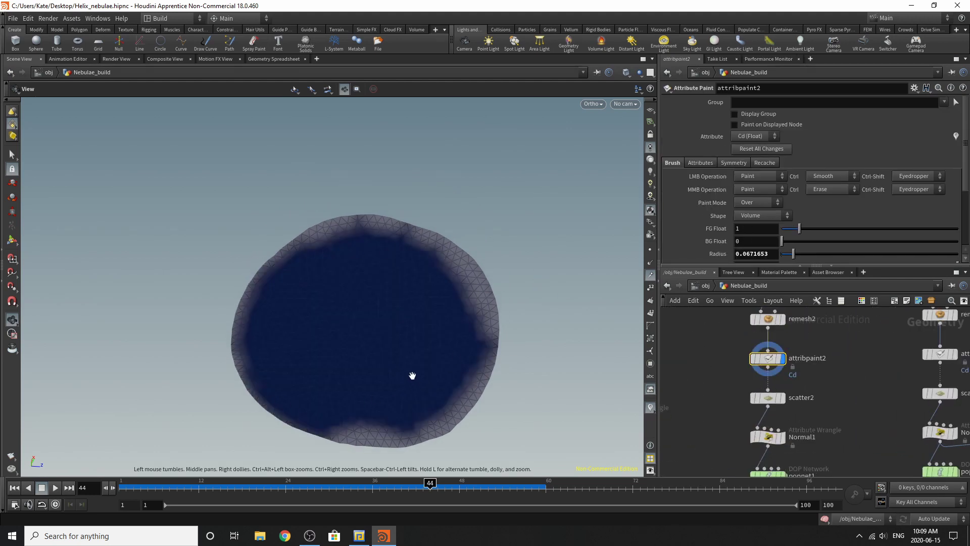
Display scatter2 and review its density attribute and point count settings
left_click(781, 398)
left_click(766, 398)
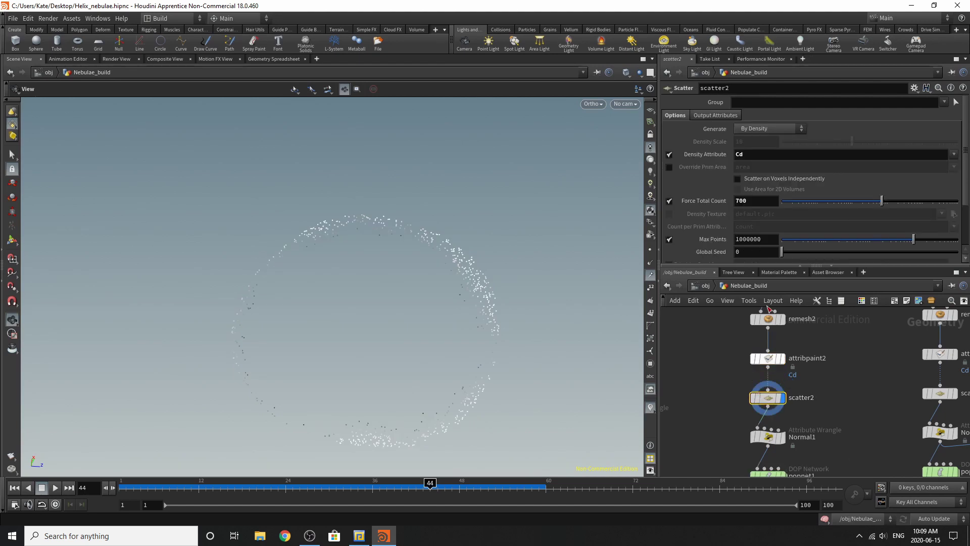
scroll(855, 235, "down", 2)
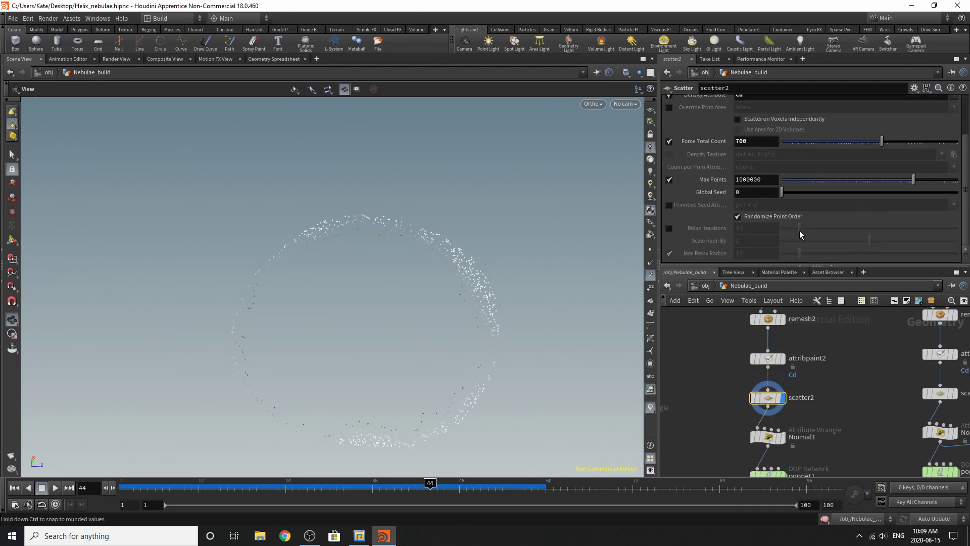
scroll(796, 399, "down", 2)
scroll(796, 411, "up", 2)
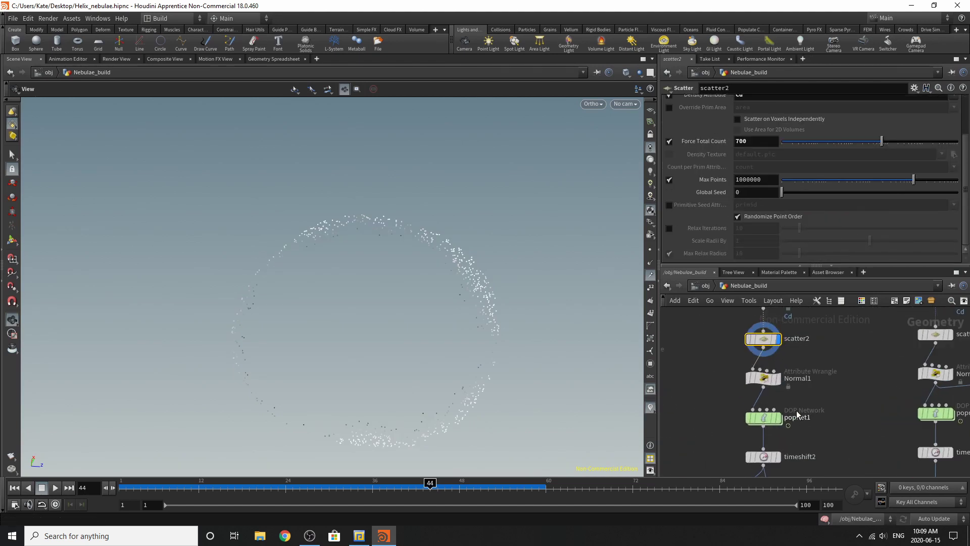
Display the Normal1 wrangle and compare its velocity code with the neighbouring branch's Normal wrangle
left_click(778, 378)
left_click(764, 384)
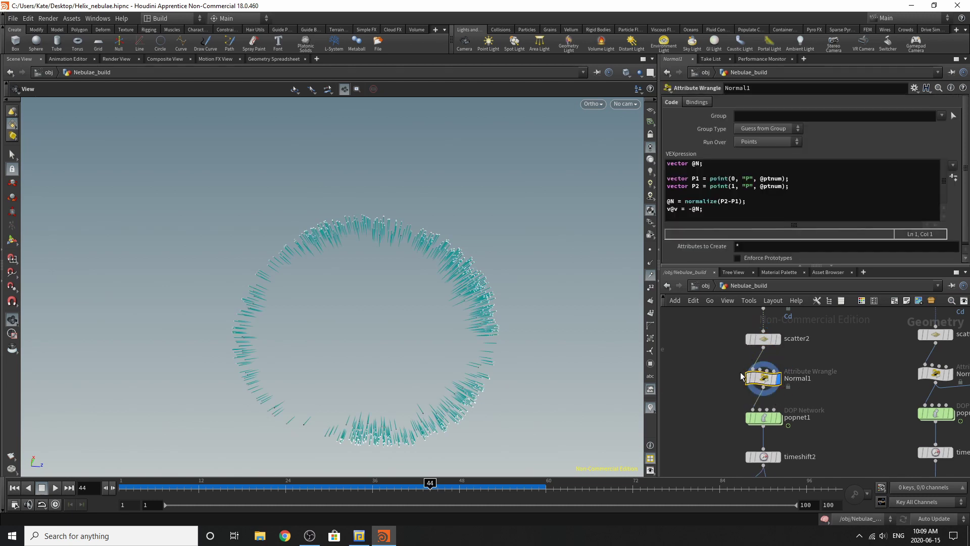
left_click(939, 378)
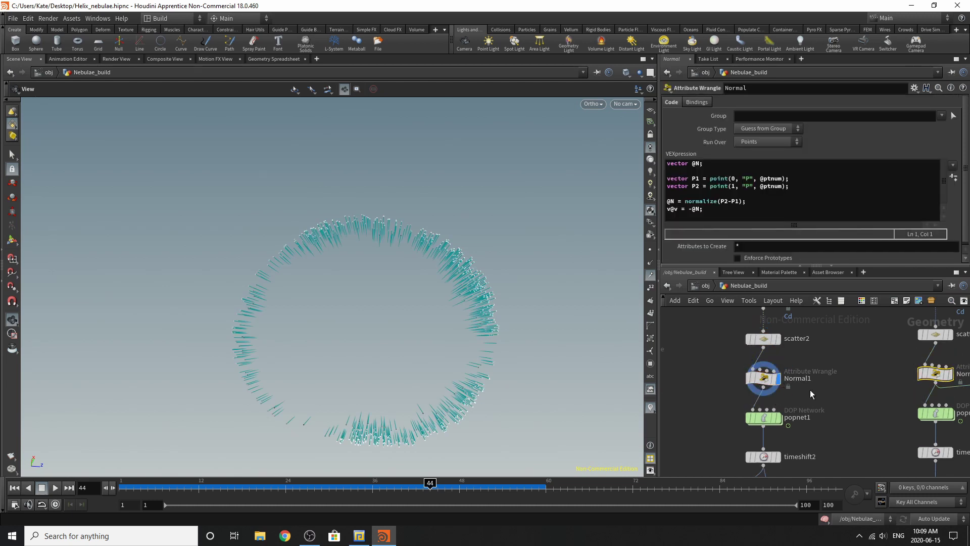
left_click(763, 377)
Display the popnet1 particle simulation below the Normal1 wrangle
scroll(792, 367, "down", 5)
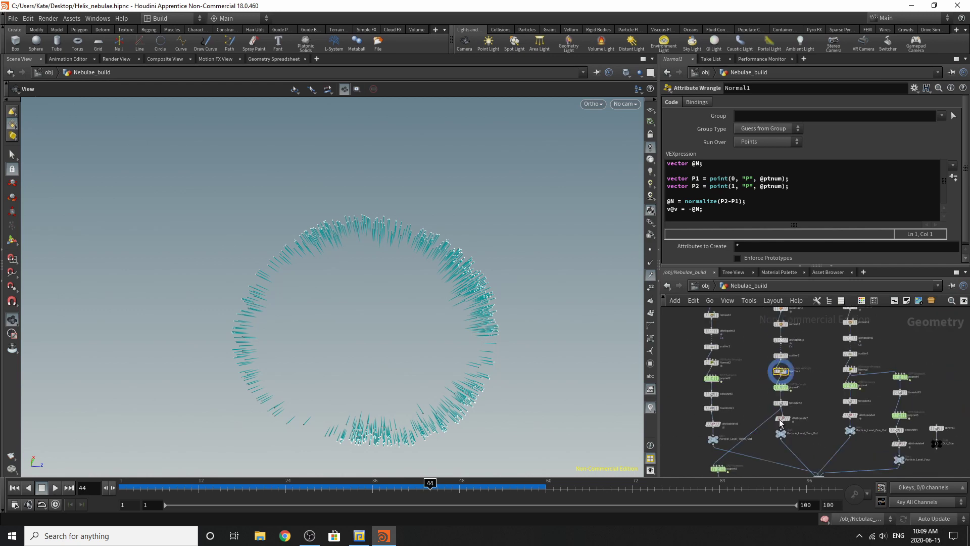
scroll(780, 417, "up", 4)
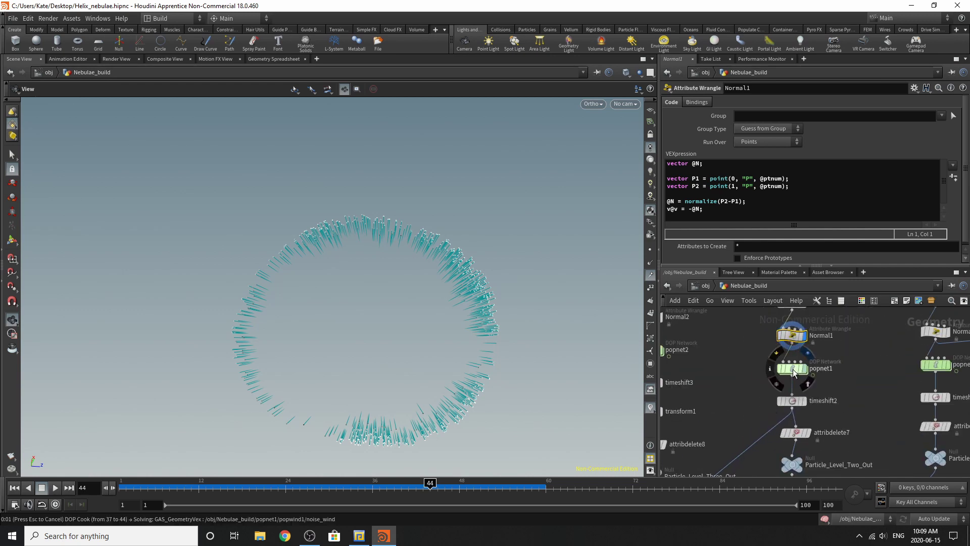
left_click(804, 368)
key("space+g")
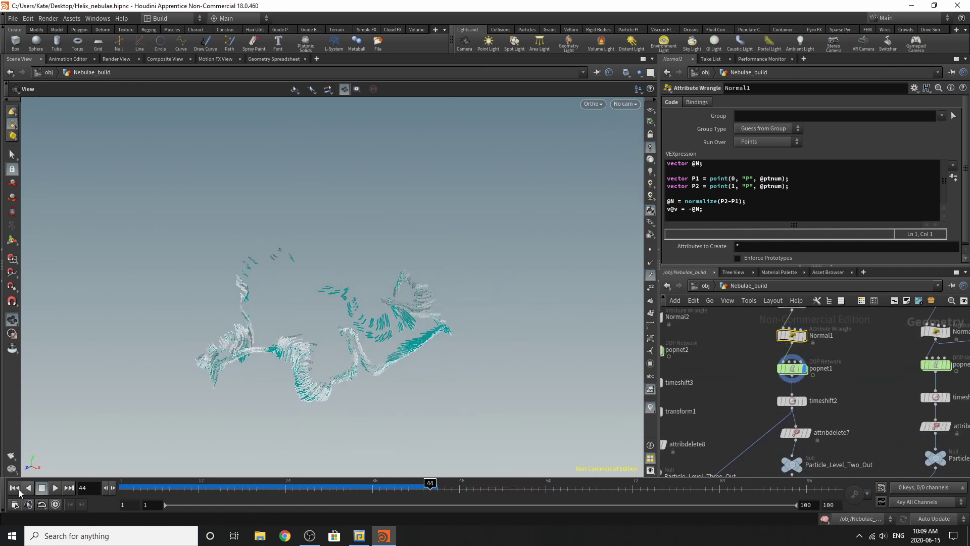
Play popnet1's simulation from the first frame and scrub through it, and display timeshift2 to review its held frame
left_click(15, 487)
left_click(56, 487)
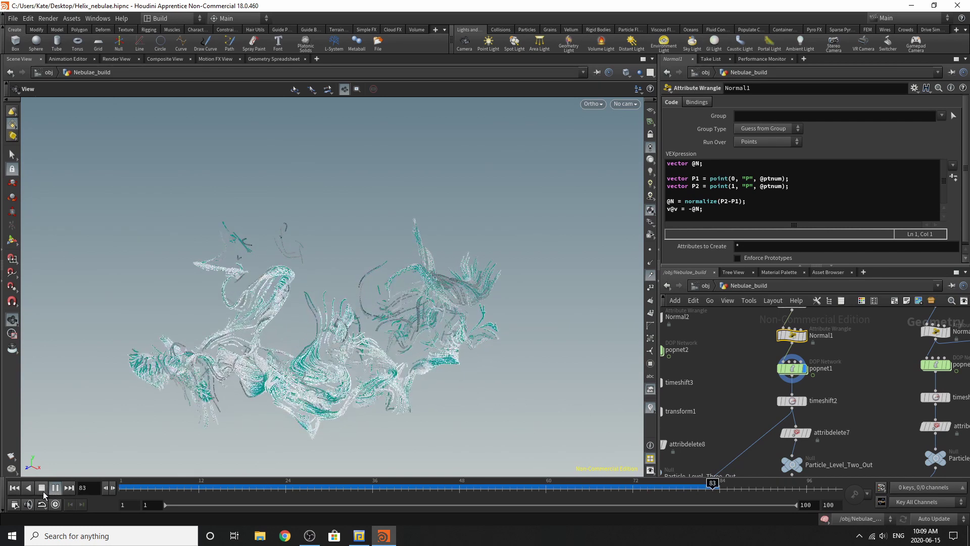
left_click(42, 487)
left_click_drag(194, 484, 596, 484)
left_click(803, 401)
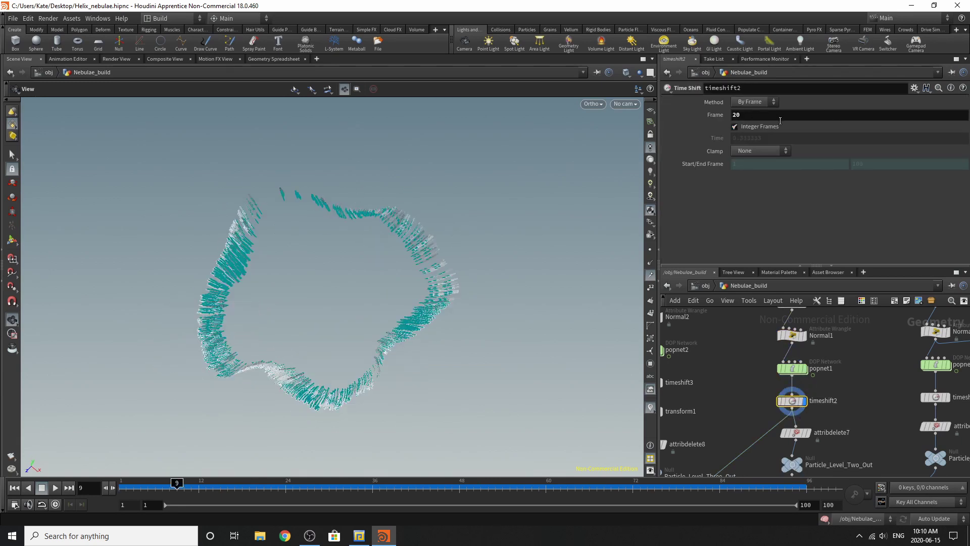
Move the timeline to frame 20, and display attribdelete7 and the Particle_Level_Two_Out null below timeshift2
left_click_drag(305, 484, 256, 484)
scroll(902, 404, "down", 3)
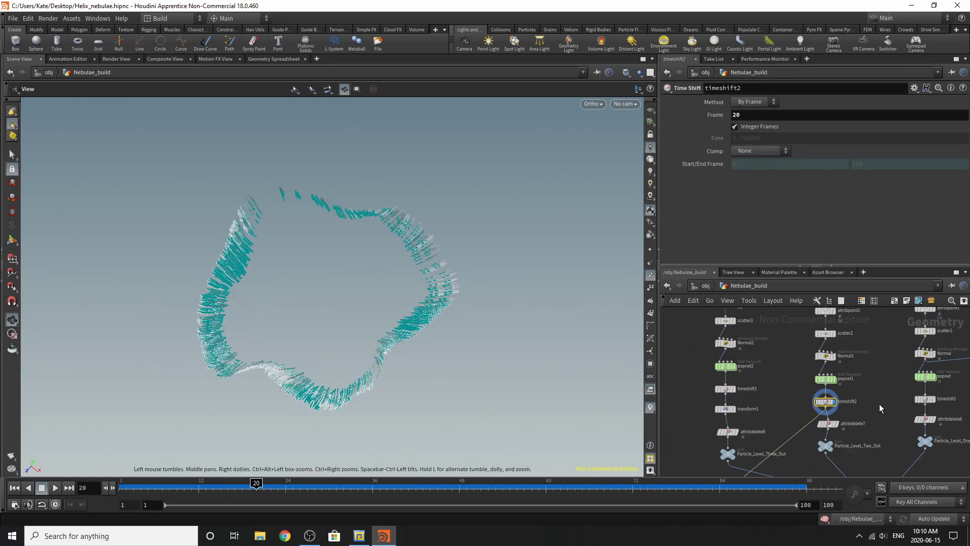
scroll(859, 417, "up", 3)
left_click(829, 401)
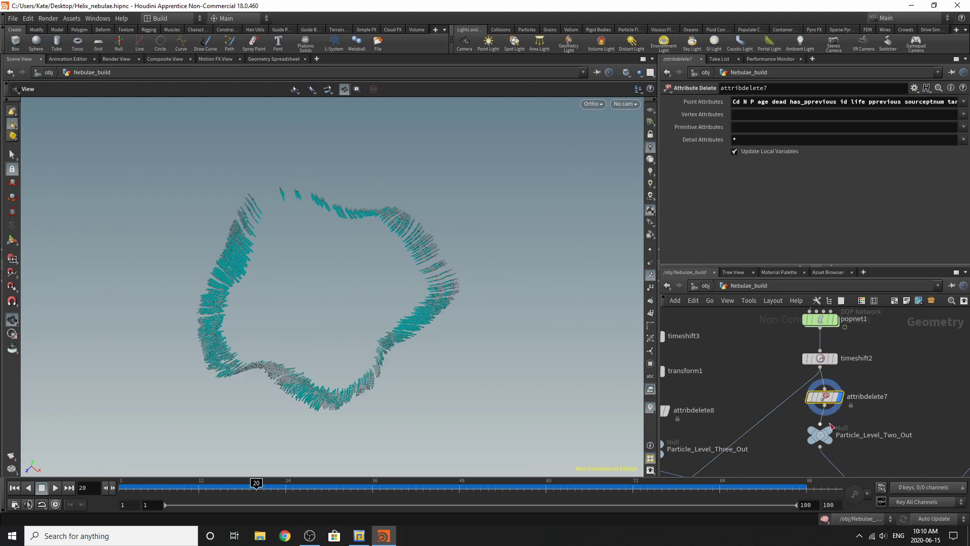
left_click(820, 442)
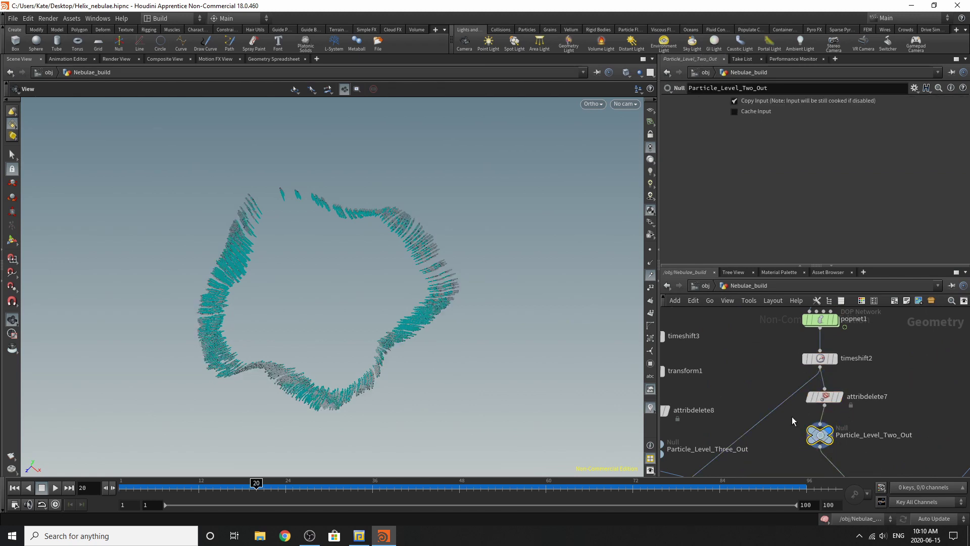
Display popnet5 in the Particle_Level_Five branch and play its simulation from the first frame
scroll(793, 416, "down", 3)
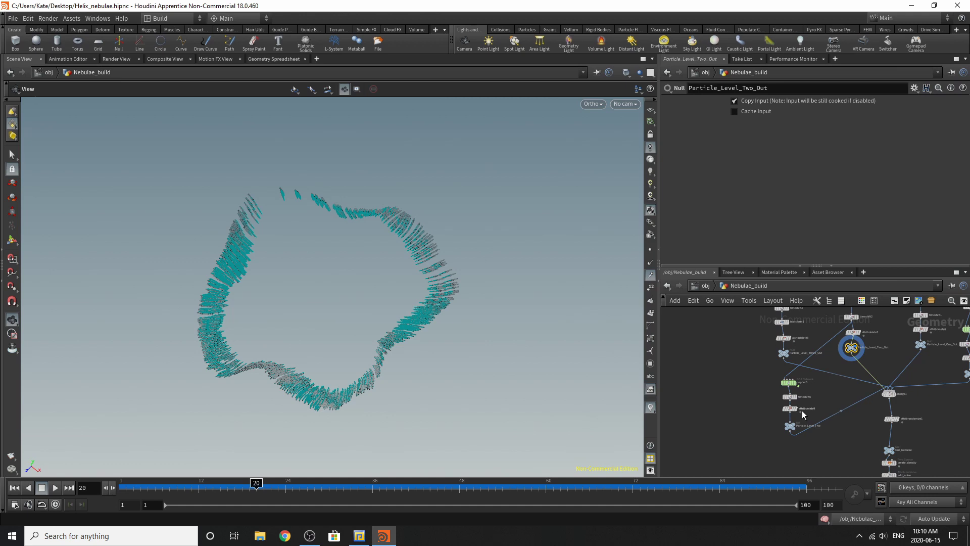
scroll(802, 412, "up", 3)
left_click(778, 353)
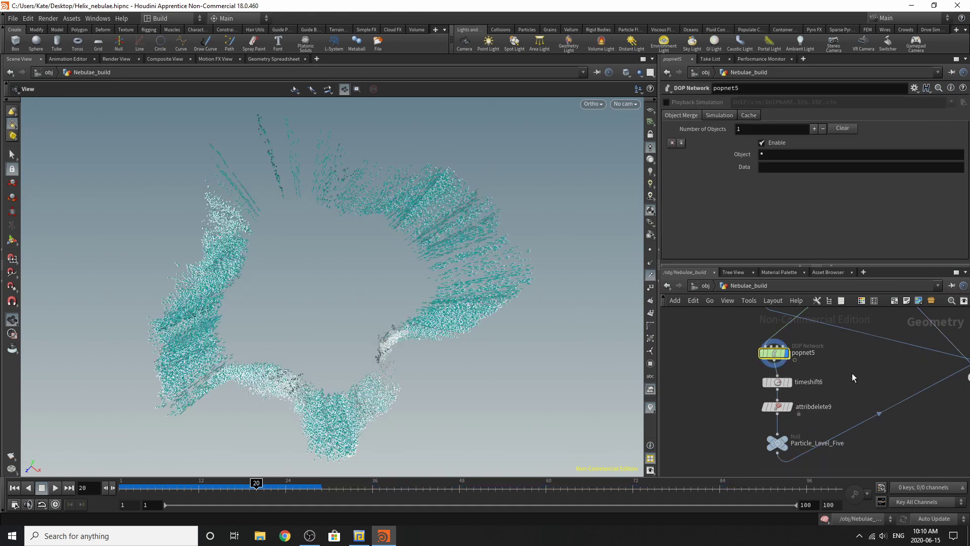
left_click(20, 485)
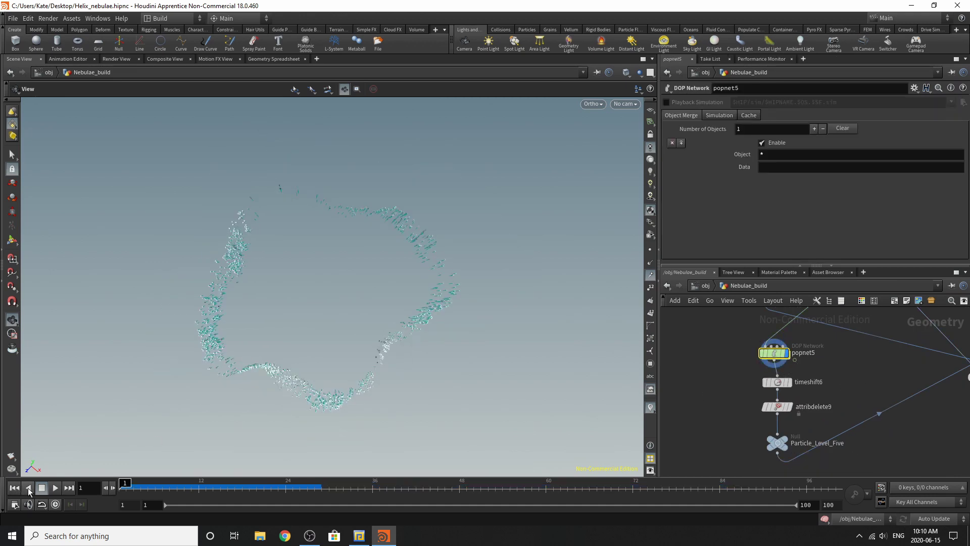
left_click(54, 488)
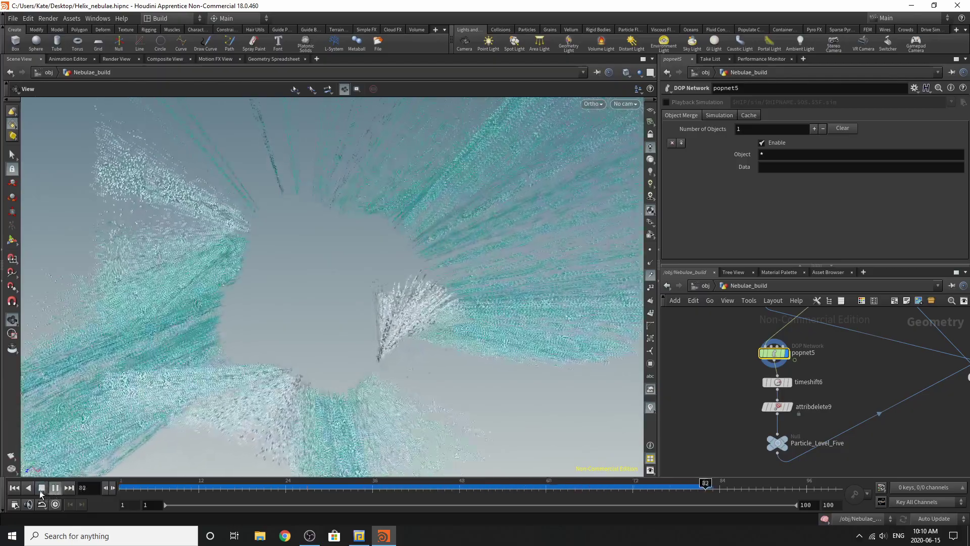
left_click(43, 491)
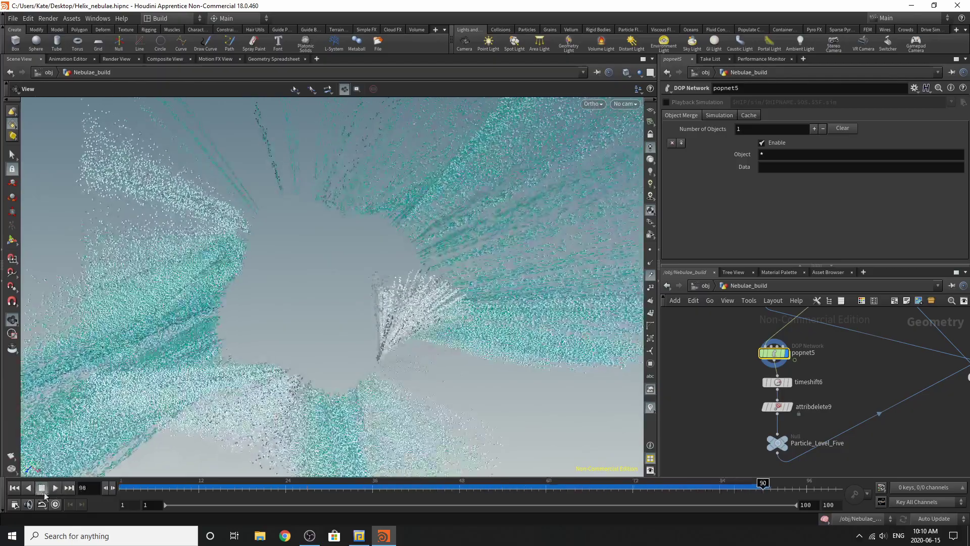
Go inside popnet5 and review source_first_input's birth and inherited velocity settings
double_click(786, 352)
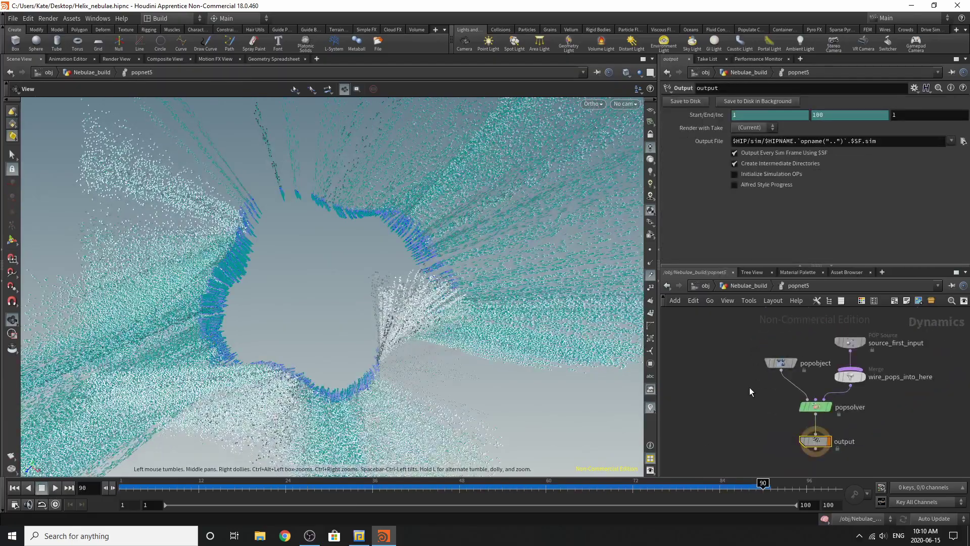
left_click(852, 342)
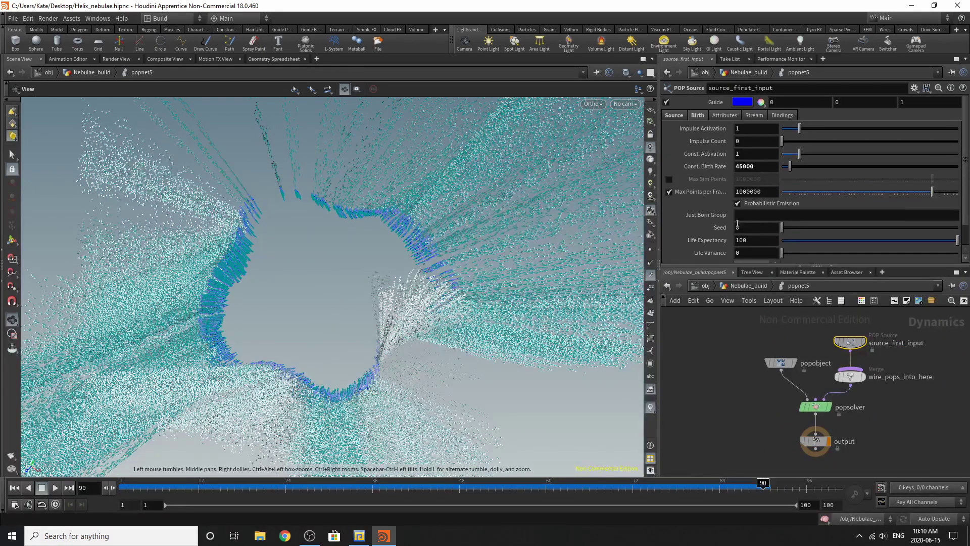
left_click(720, 117)
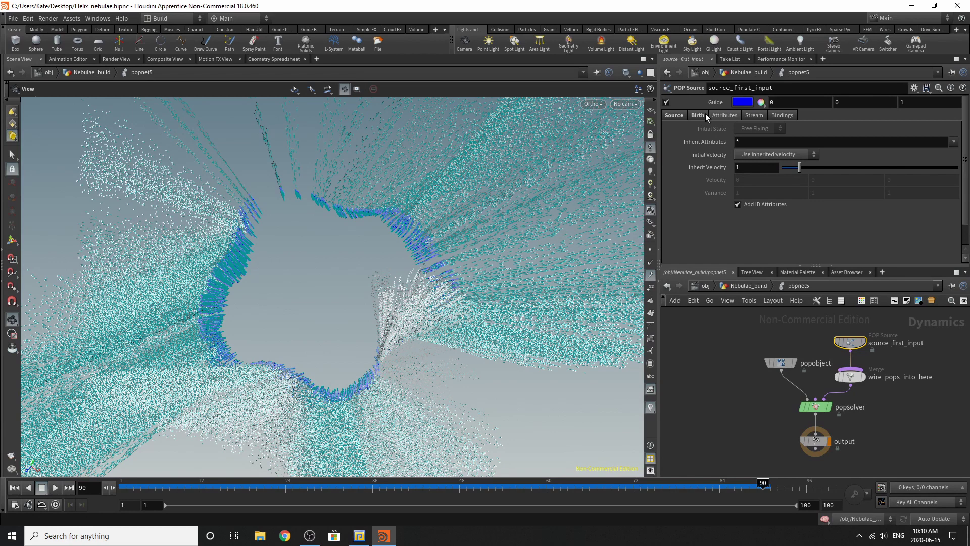
left_click(698, 116)
Replay the simulation from the first frame inside popnet5, stop it and return to the Nebulae_build network
left_click(14, 488)
left_click(55, 488)
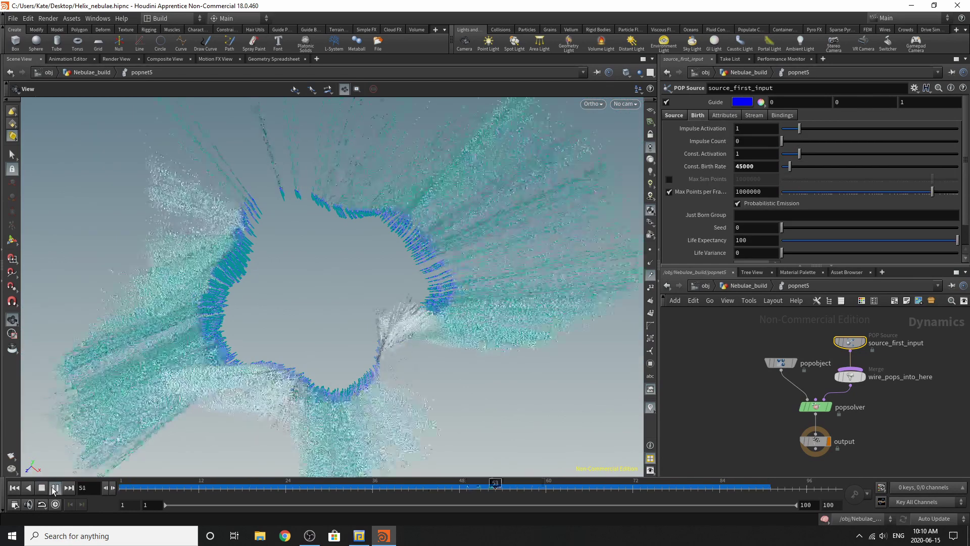
left_click(56, 488)
left_click(757, 287)
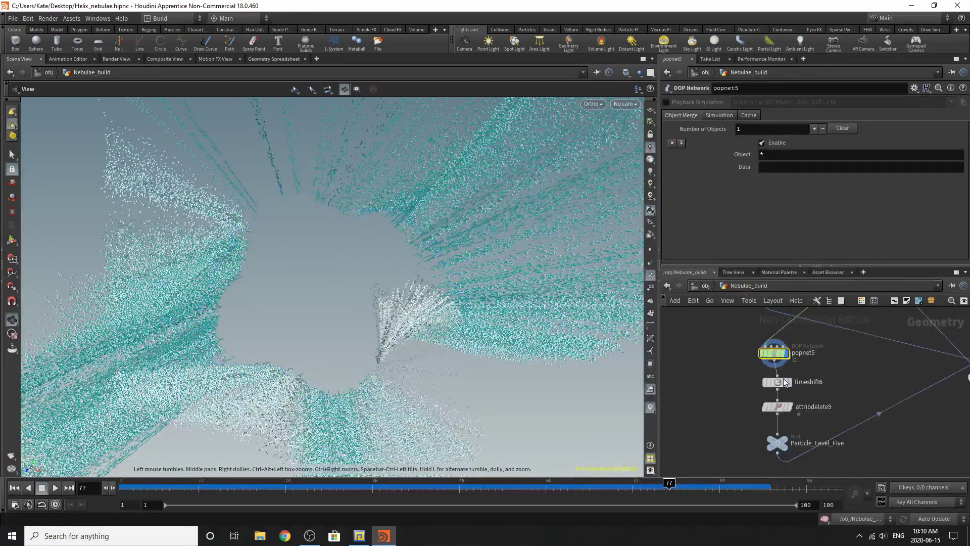
Display timeshift6 to review its held frame, and inspect attribdelete9's list of deleted attributes
left_click(790, 381)
left_click(779, 382)
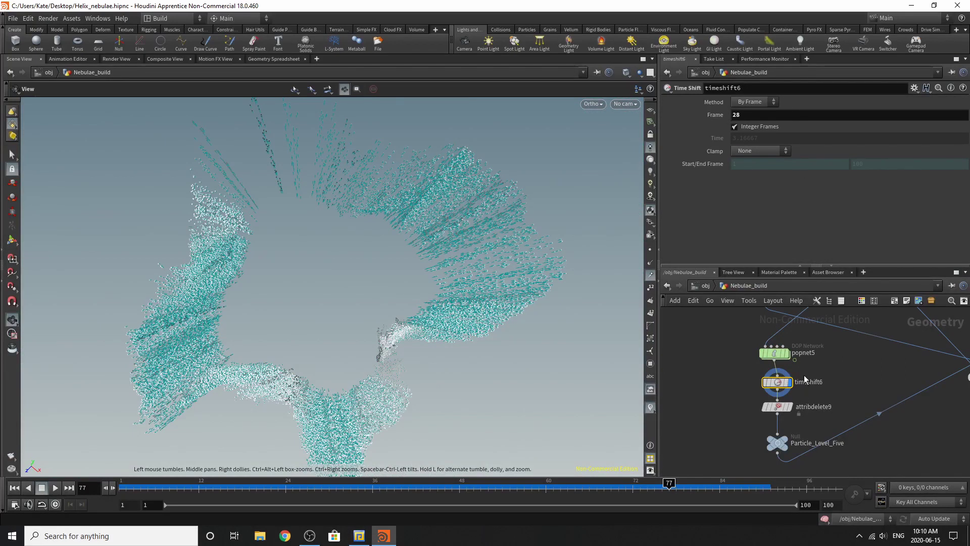
left_click(776, 406)
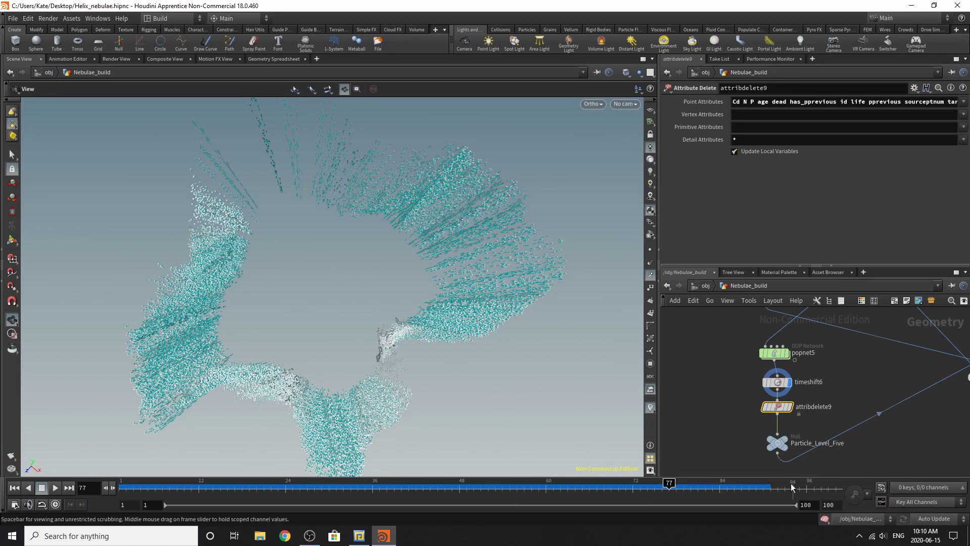
Display circle3 at the start of the third branch, and review the subdivide3 settings below it
scroll(790, 463, "down", 5)
scroll(793, 362, "up", 5)
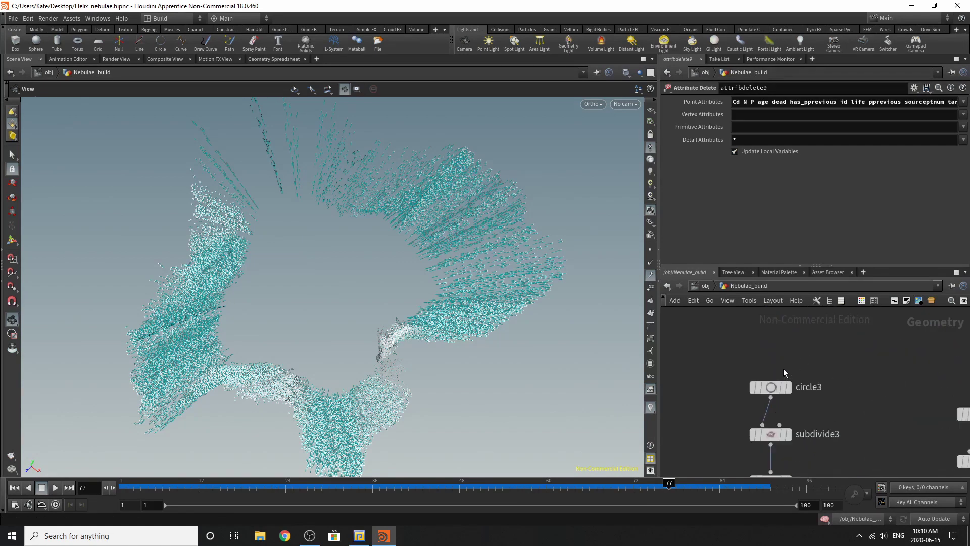
left_click(754, 388)
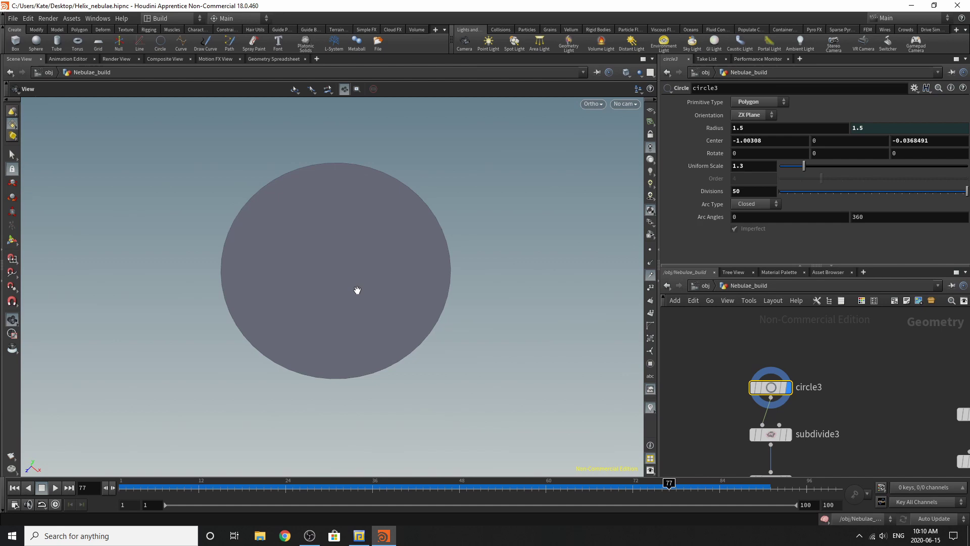
middle_click_drag(357, 290, 354, 328)
middle_click_drag(778, 455, 782, 404)
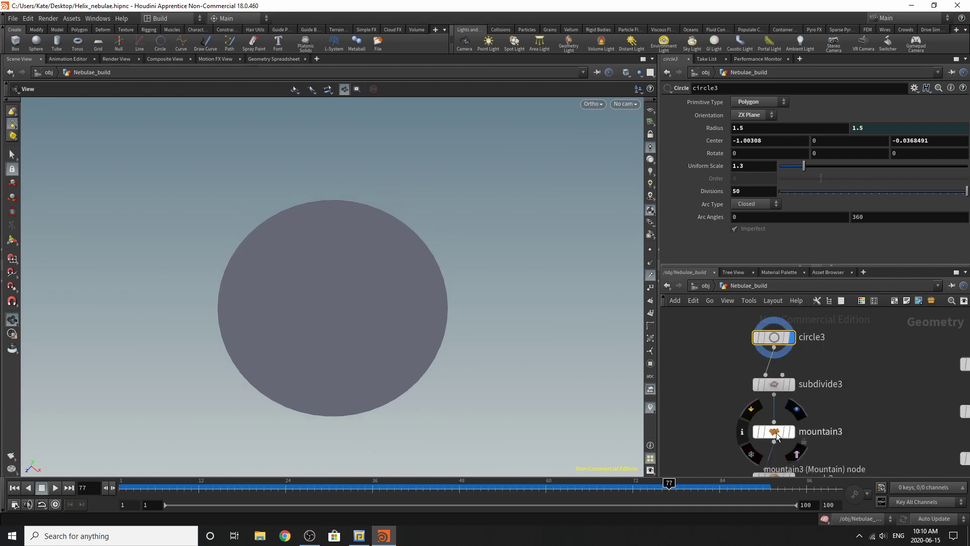
left_click(792, 384)
left_click(780, 384)
Display mountain3 and examine its distorted surface at an angle along with its noise settings
scroll(769, 369, "down", 3)
scroll(790, 399, "up", 3)
left_click(764, 392)
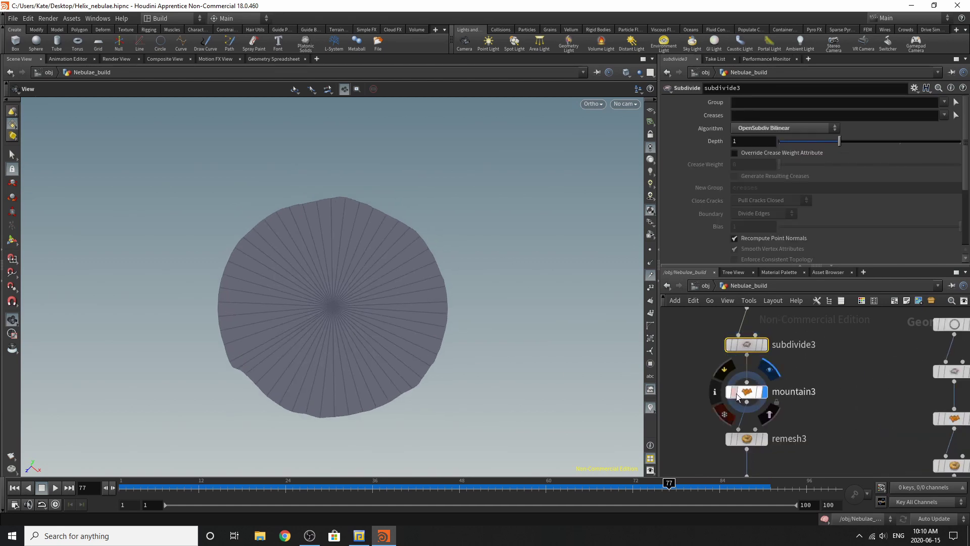
left_click(737, 395)
left_click_drag(607, 389, 594, 279)
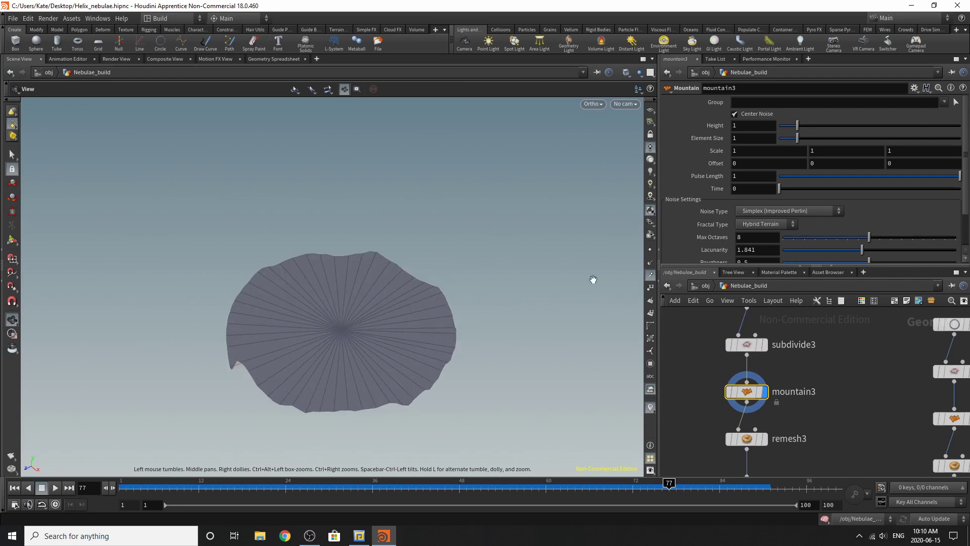
scroll(780, 219, "down", 3)
Display remesh3 and examine the remeshed surface and its meshing settings
scroll(777, 400, "down", 3)
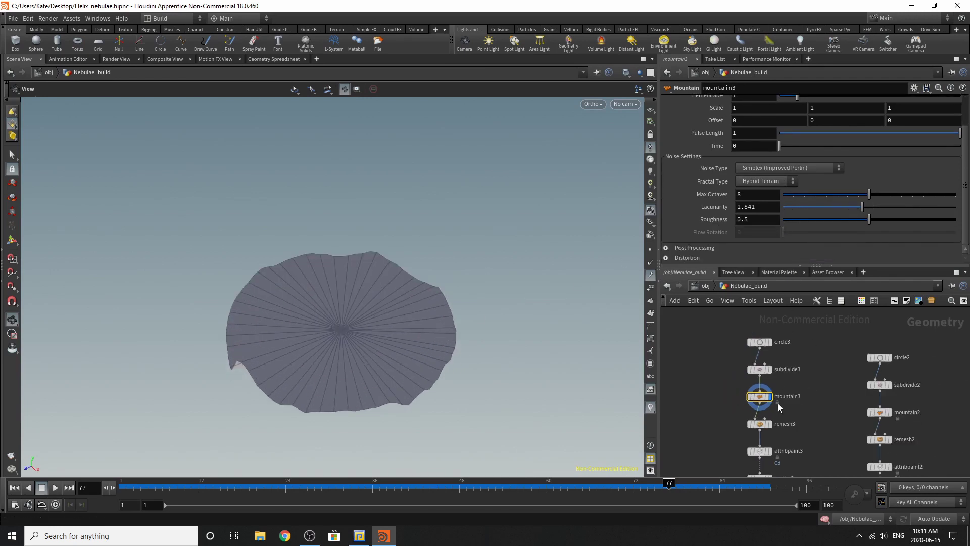
scroll(778, 404, "up", 3)
left_click(780, 380)
left_click(757, 385)
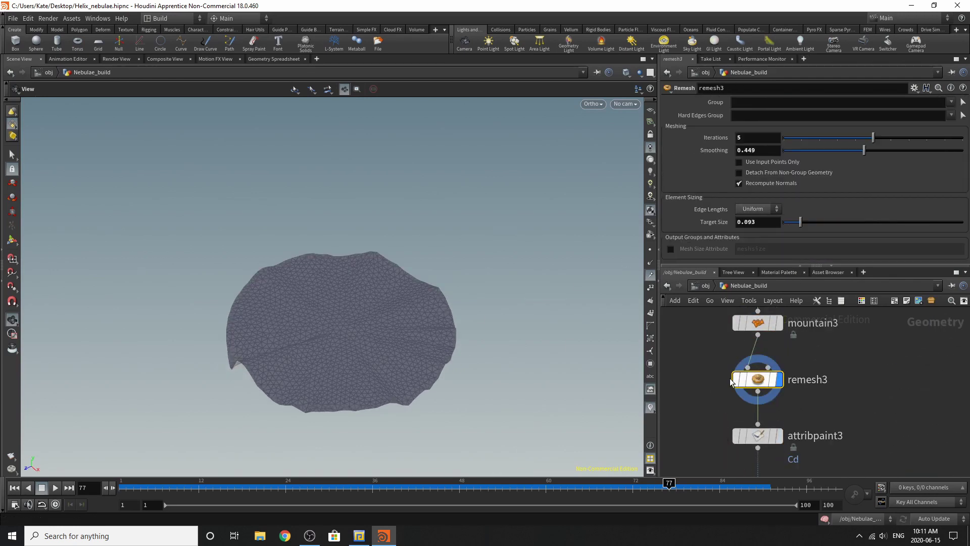
left_click_drag(457, 429, 424, 354)
scroll(423, 346, "up", 1)
Display attribpaint3 to examine the painted Cd mask on the remeshed disc
scroll(742, 396, "down", 3)
scroll(765, 421, "up", 4)
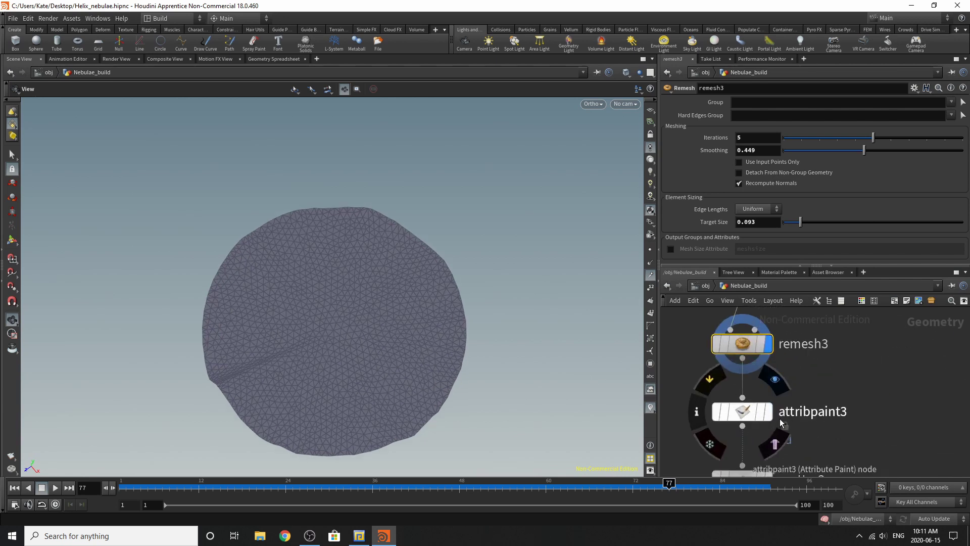
left_click(765, 416)
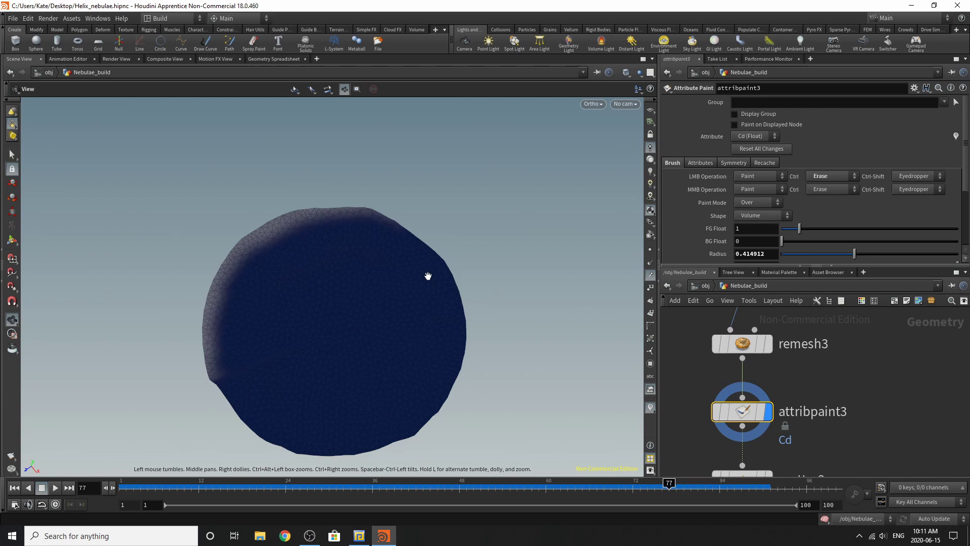
Display scatter3 below attribpaint3 and review its density attribute and total count settings
scroll(726, 351, "down", 4)
scroll(733, 409, "up", 3)
left_click(724, 395)
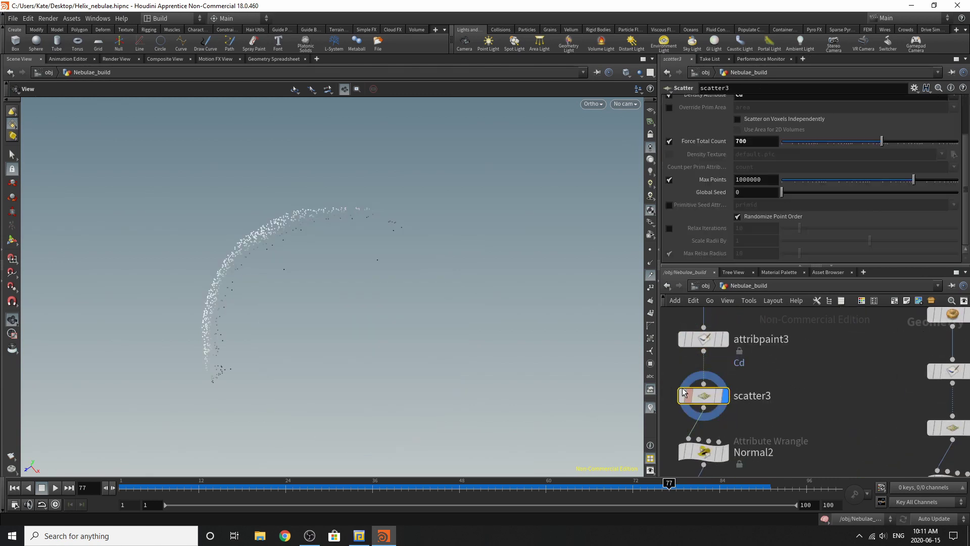
scroll(682, 391, "down", 3)
scroll(728, 384, "up", 3)
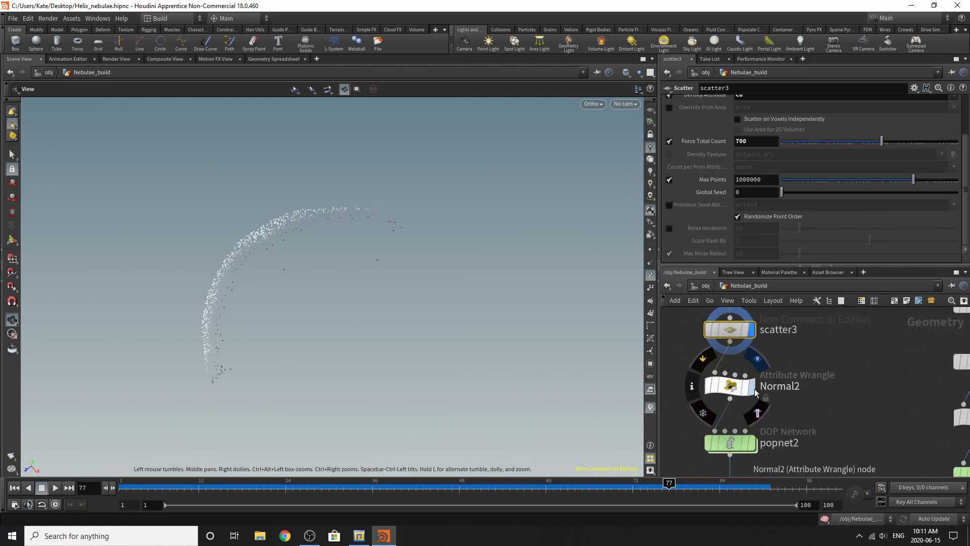
scroll(732, 239, "up", 3)
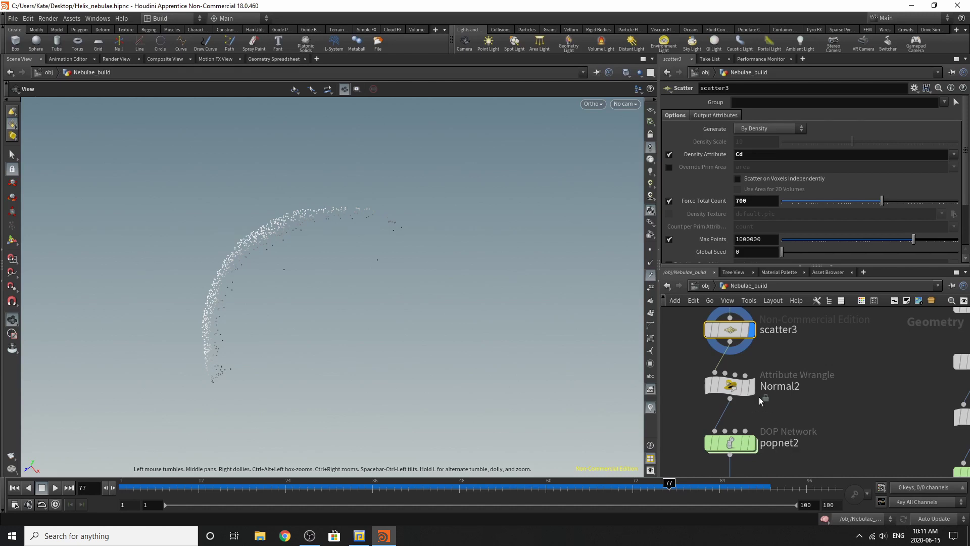
Display the Normal2 wrangle, review its velocity code and show point normals in the viewport
left_click(750, 386)
left_click(722, 389)
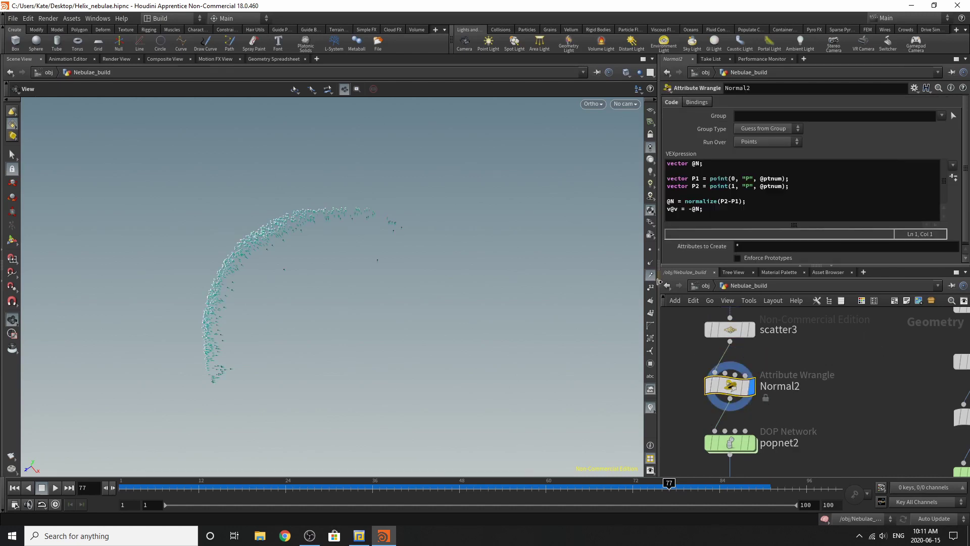
left_click(650, 262)
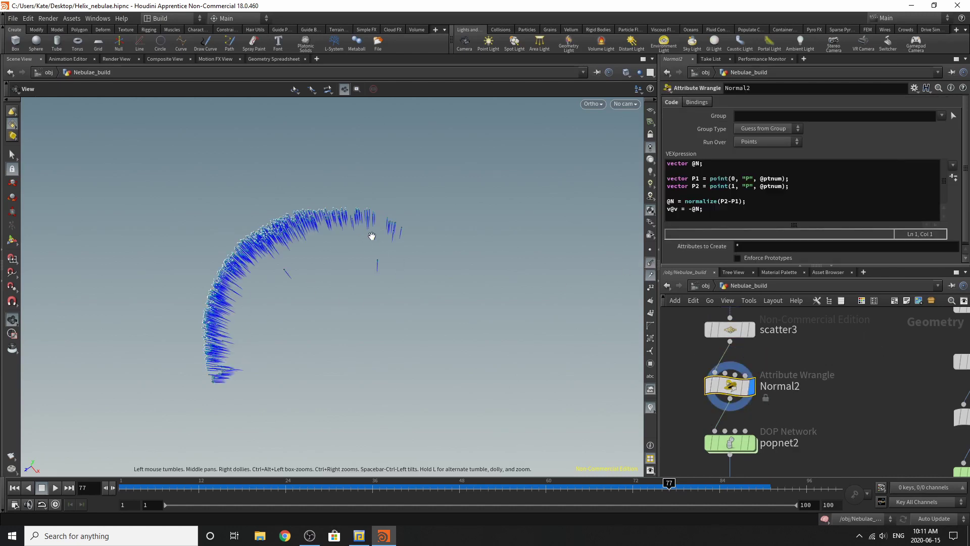
Display popnet2 below Normal2 and play its simulation from the first frame
scroll(701, 369, "down", 3)
scroll(693, 437, "up", 3)
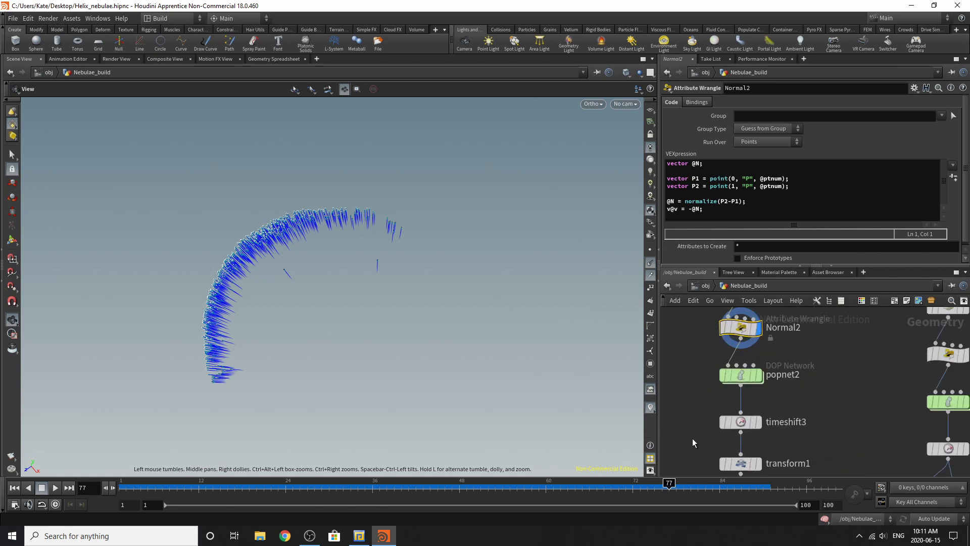
left_click(751, 364)
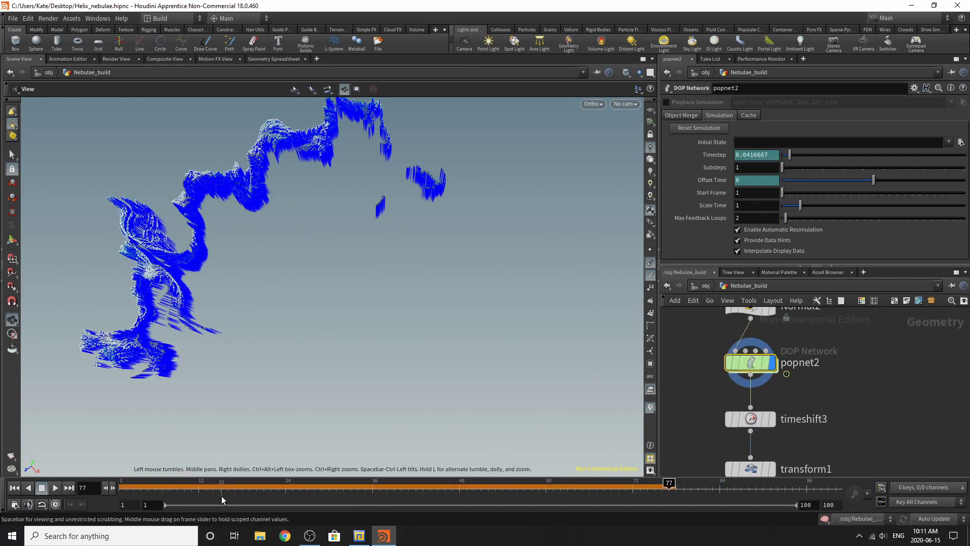
left_click(15, 487)
left_click(56, 488)
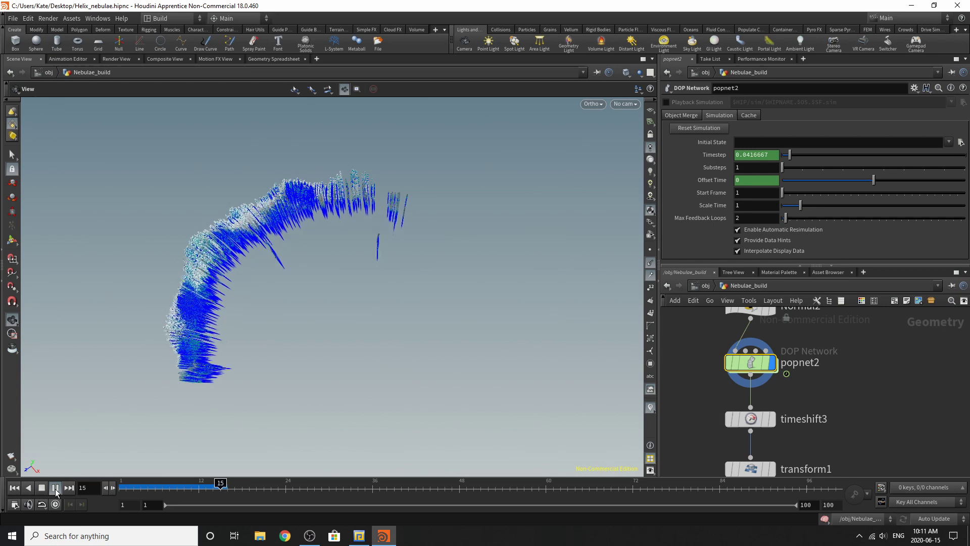
left_click(56, 488)
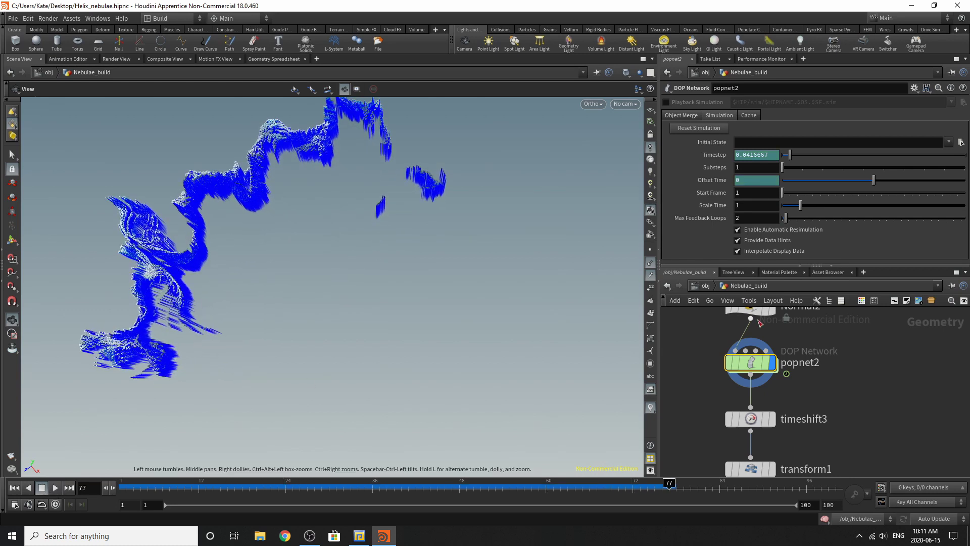
Go inside popnet2 and review source_first_input's impulse and birth settings
double_click(748, 363)
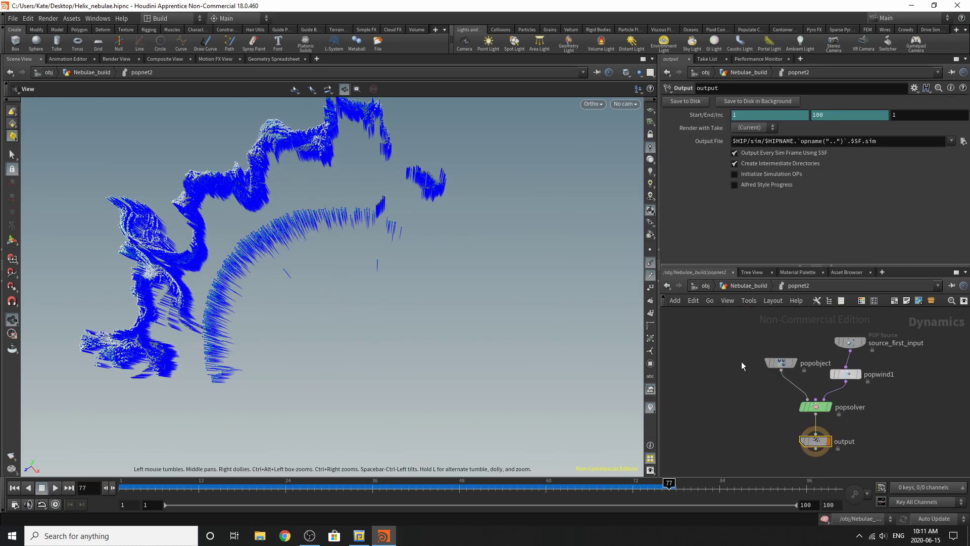
left_click(850, 346)
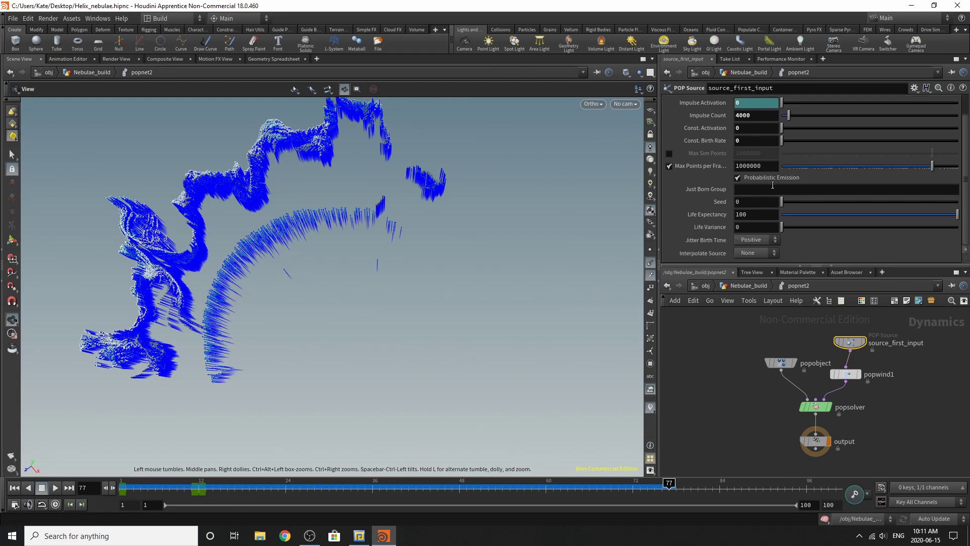
Review source_first_input's initial velocity attributes and popwind1's wind and noise settings inside popnet2
scroll(772, 184, "up", 2)
left_click(725, 115)
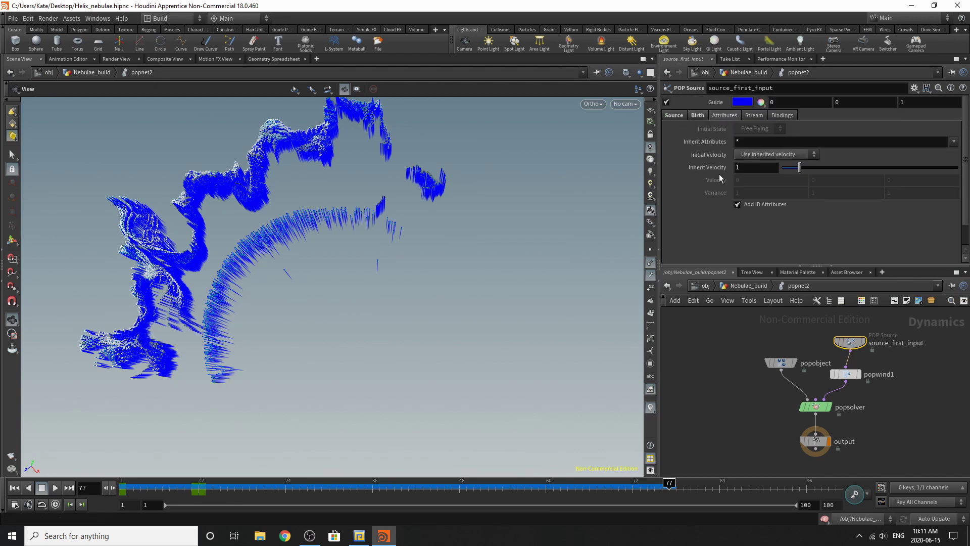
left_click(845, 374)
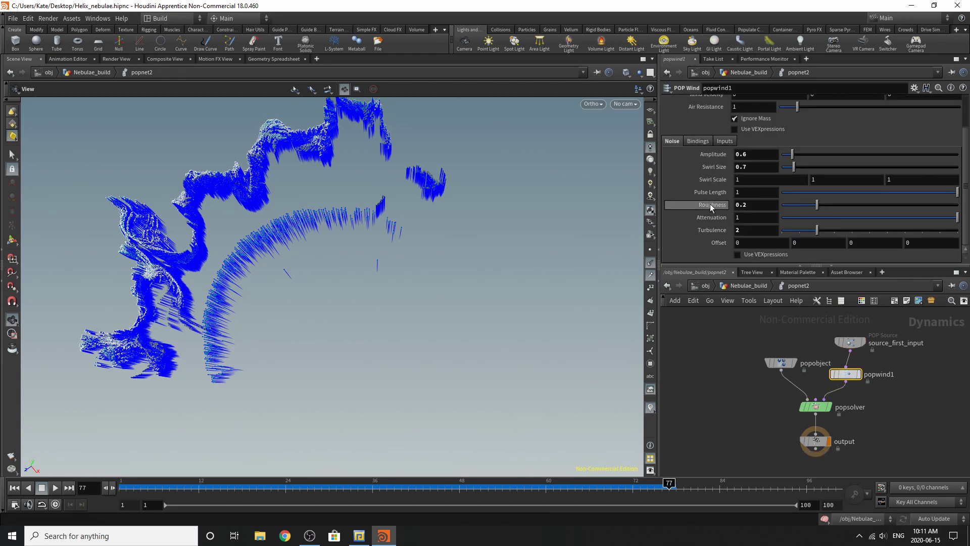
scroll(711, 204, "up", 2)
scroll(710, 217, "down", 2)
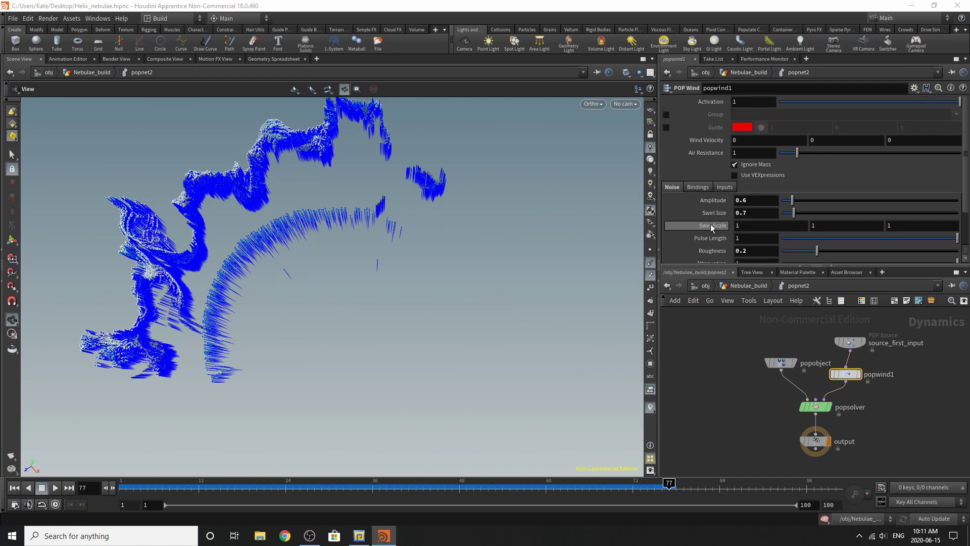
Return to the Nebulae_build network and display timeshift3 and transform1 below popnet2 to review their frame and translate settings
key("u")
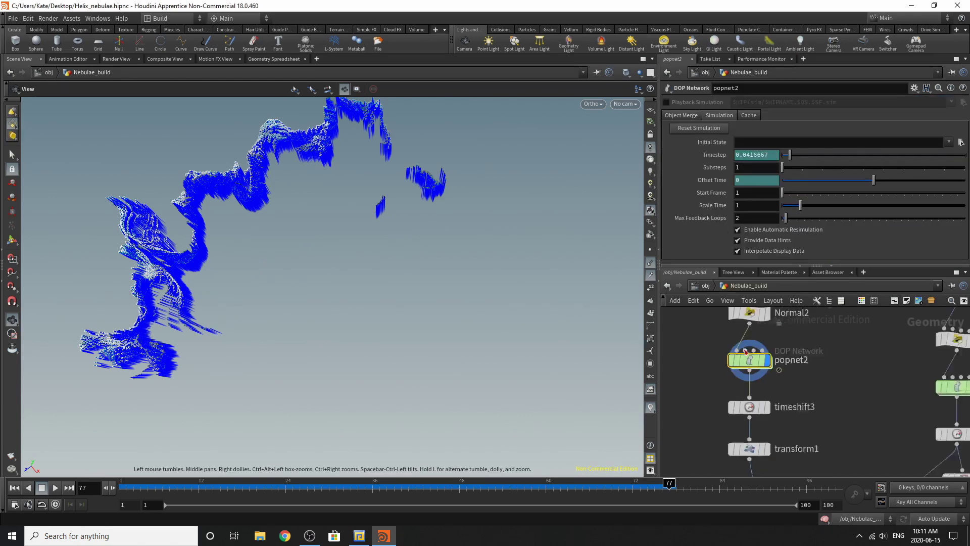
left_click(763, 362)
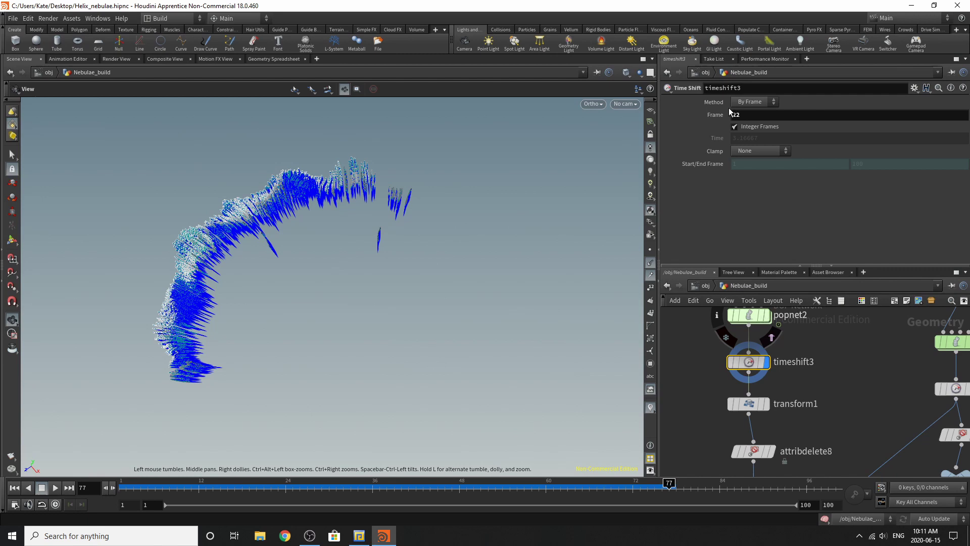
left_click(764, 403)
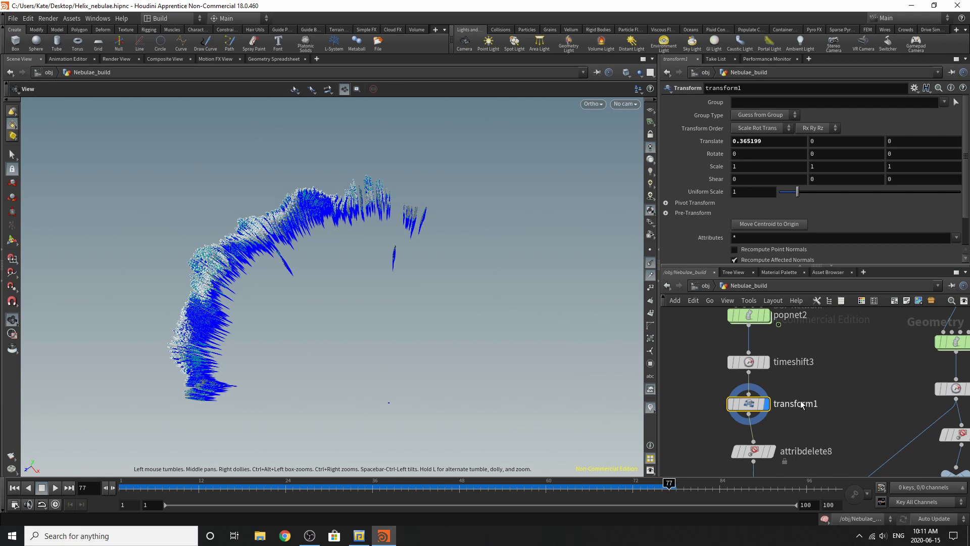
Display attribdelete8 and the Particle_Level_Three_Out null at the end of the branch, reviewing the deleted point attributes
scroll(783, 414, "down", 3)
scroll(783, 414, "up", 4)
left_click(772, 411)
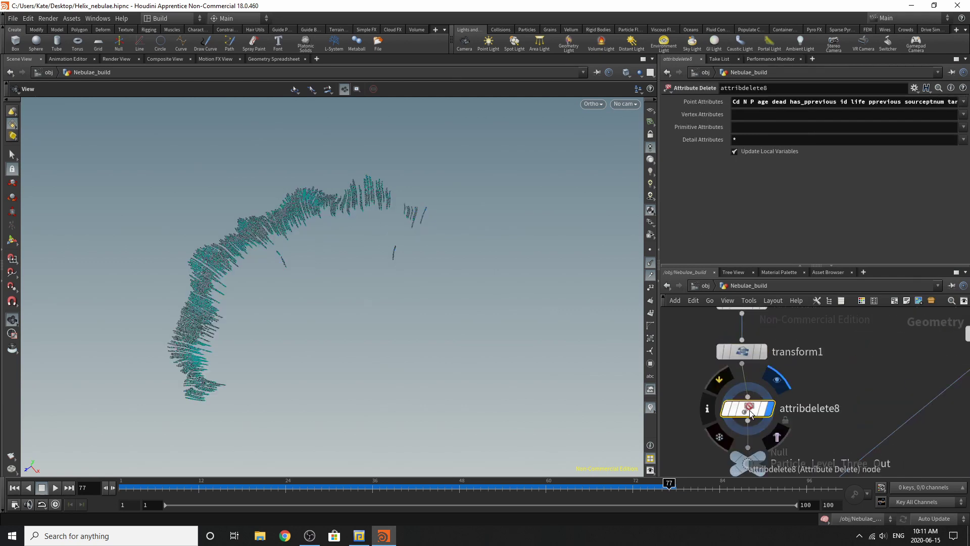
scroll(758, 429, "down", 4)
scroll(762, 446, "up", 5)
left_click(737, 421)
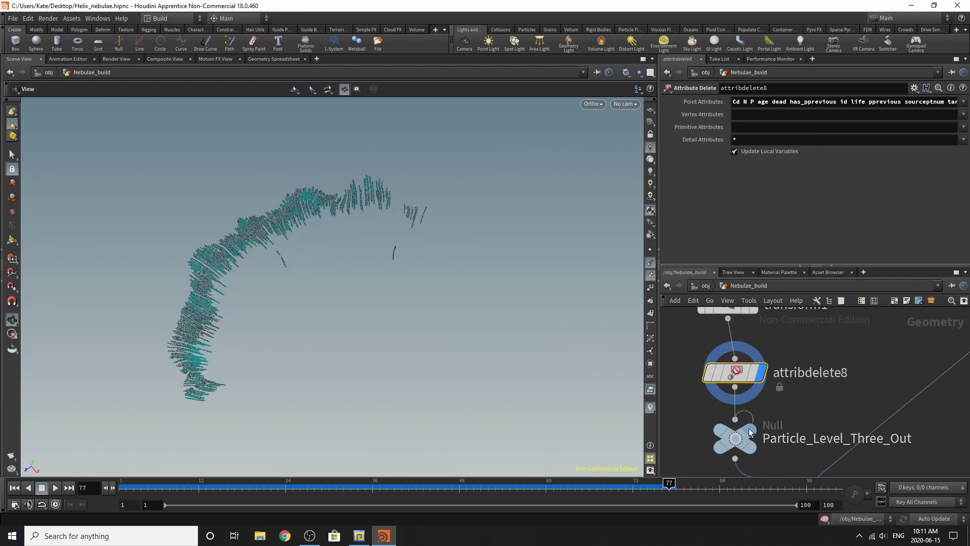
left_click(735, 387)
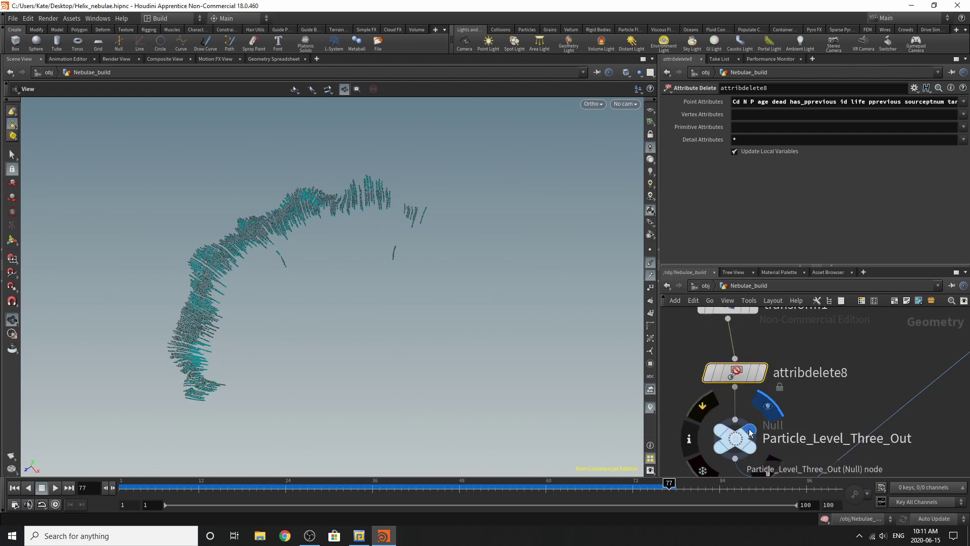
left_click(734, 441)
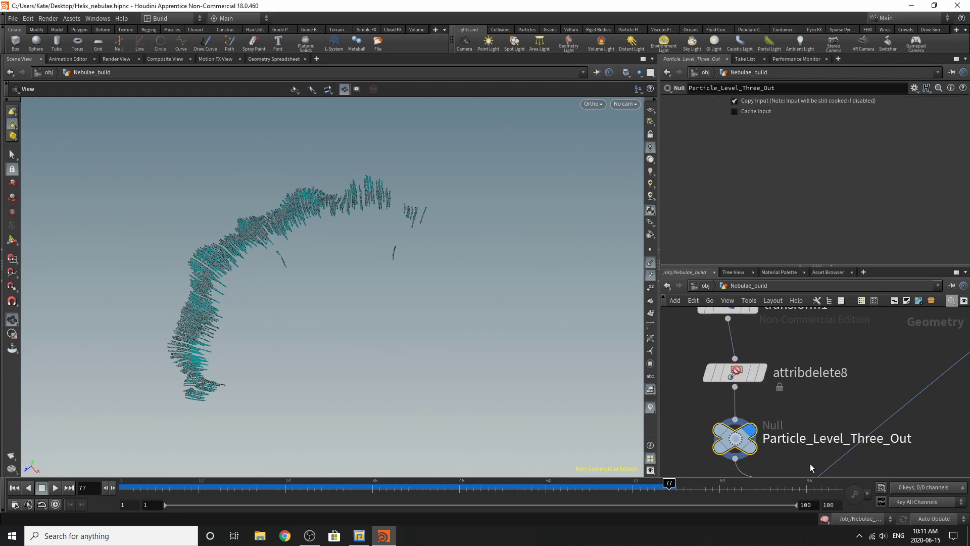
Display merge1, which combines the particle level outputs, and review its input list
scroll(744, 420, "down", 3)
scroll(748, 414, "down", 3)
scroll(723, 407, "down", 2)
scroll(785, 442, "up", 6)
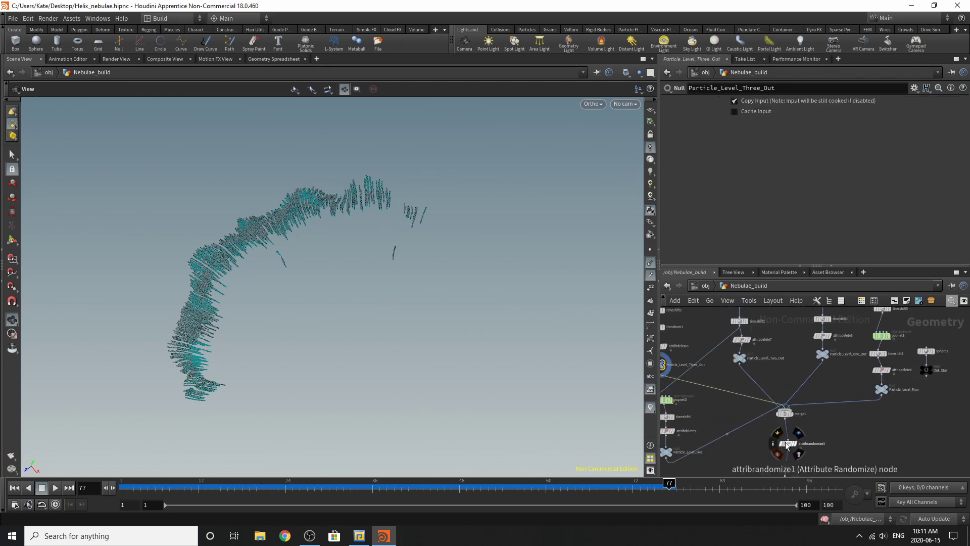
left_click(775, 416)
left_click(762, 421)
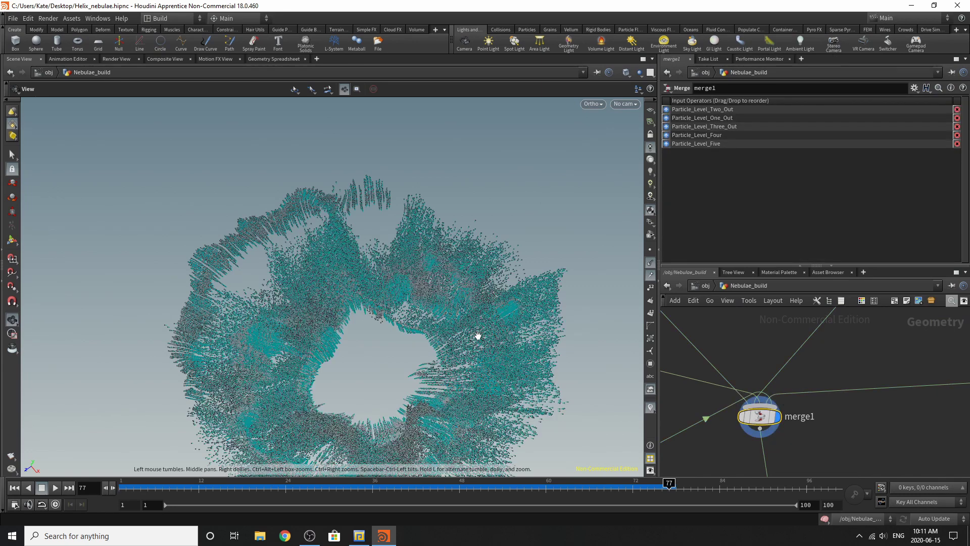
Frame the merged nebula particles in the viewport and examine the ring shape from several angles
key("space+g")
left_click_drag(344, 296, 351, 384)
right_click_drag(351, 383, 301, 366)
left_click_drag(301, 366, 407, 342)
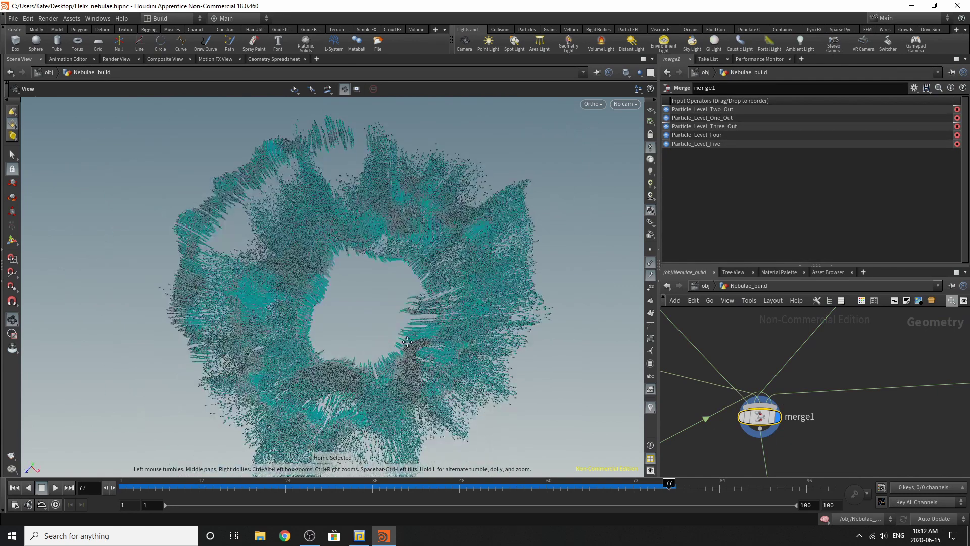
middle_click_drag(407, 342, 419, 309)
left_click_drag(419, 308, 420, 347)
right_click_drag(431, 351, 364, 359)
middle_click_drag(364, 359, 394, 356)
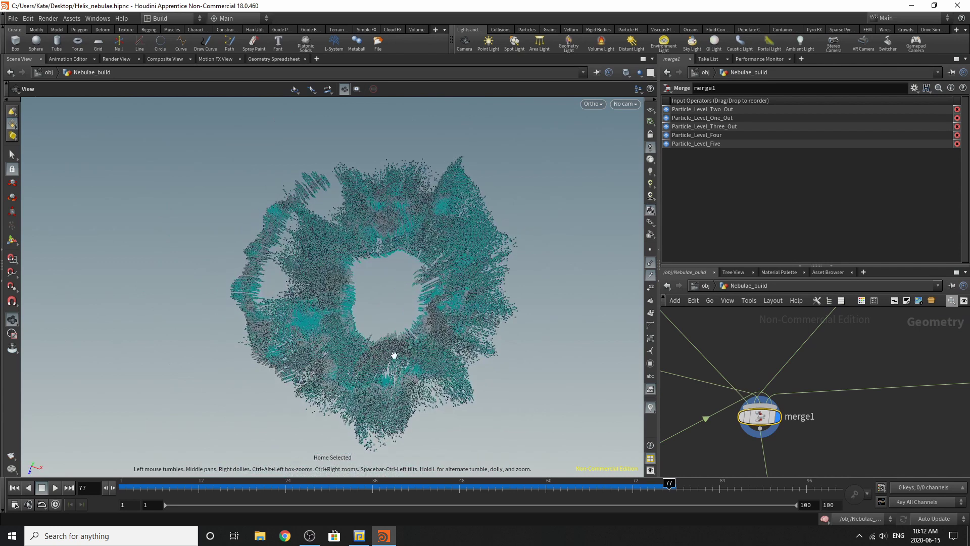
right_click_drag(394, 355, 462, 313)
left_click_drag(390, 315, 404, 310)
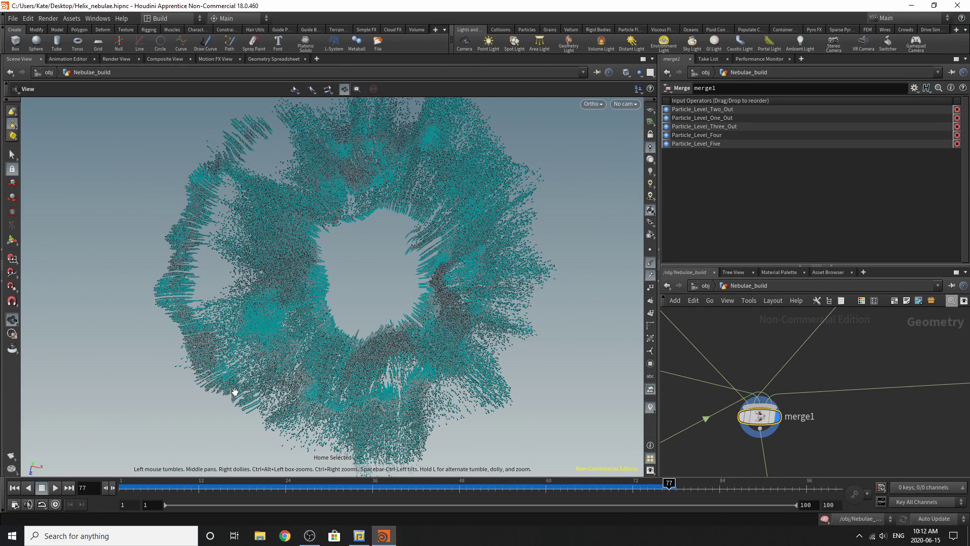
Select the node chain ending in Particle_Level_Three_Out to examine its contribution, and reset the timeline to frame 1
scroll(866, 459, "down", 3)
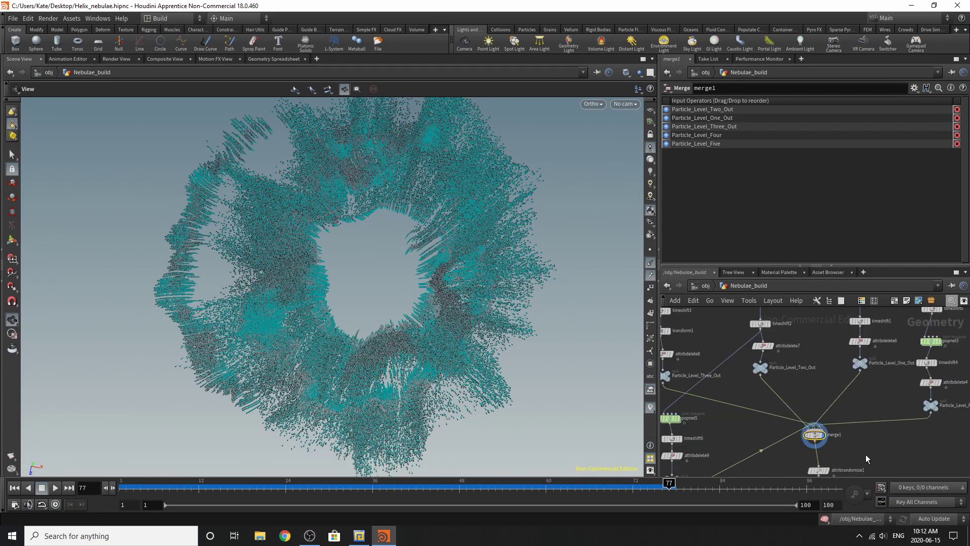
scroll(832, 447, "down", 3)
scroll(776, 416, "down", 2)
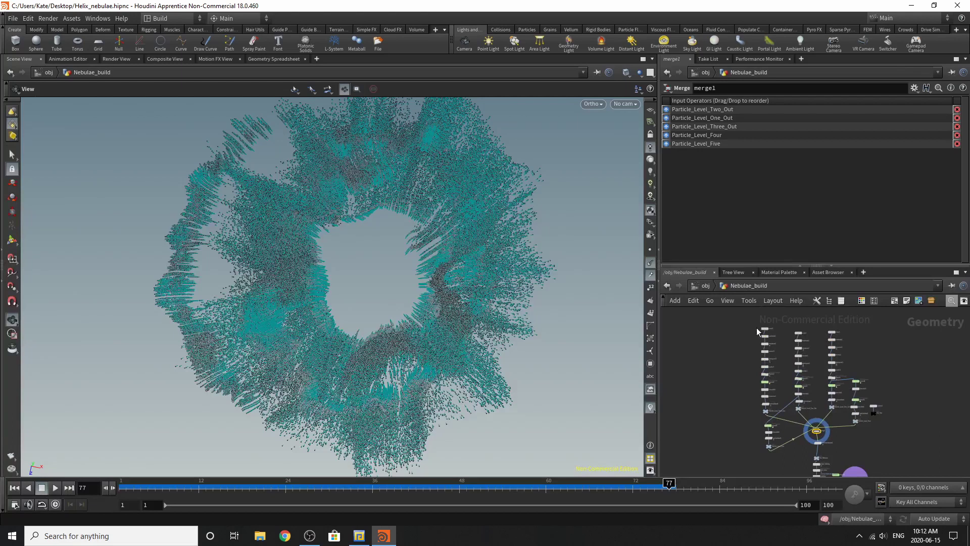
left_click_drag(755, 327, 776, 416)
scroll(774, 412, "up", 4)
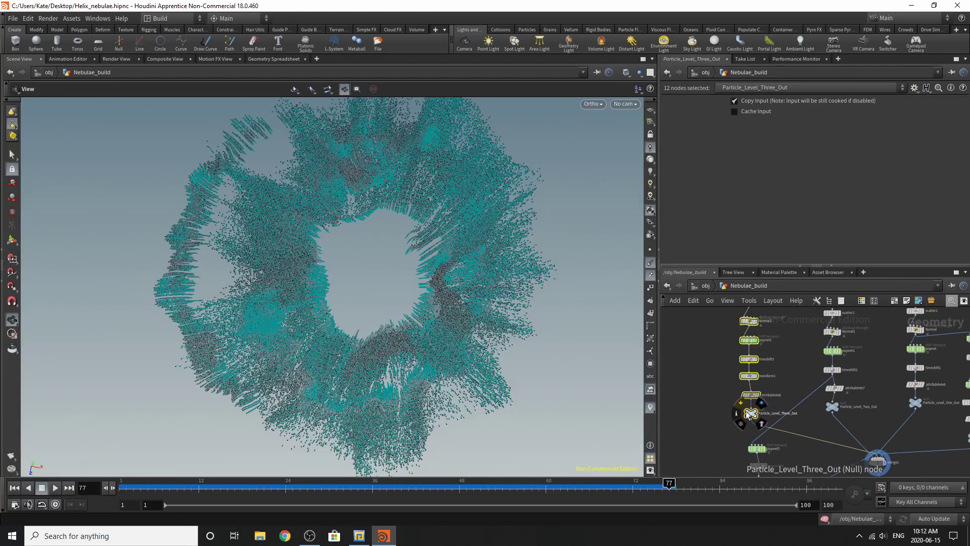
left_click(712, 405)
scroll(737, 362, "up", 3)
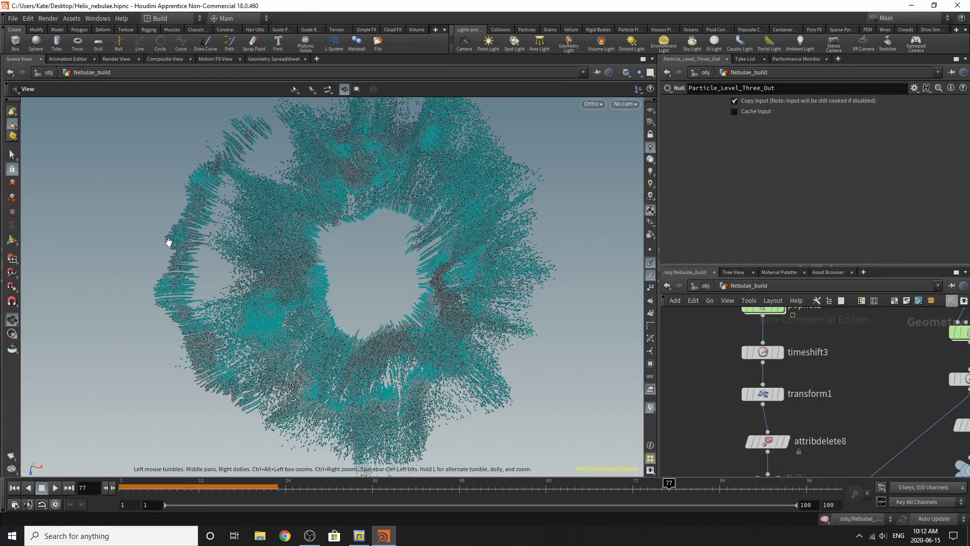
left_click(11, 488)
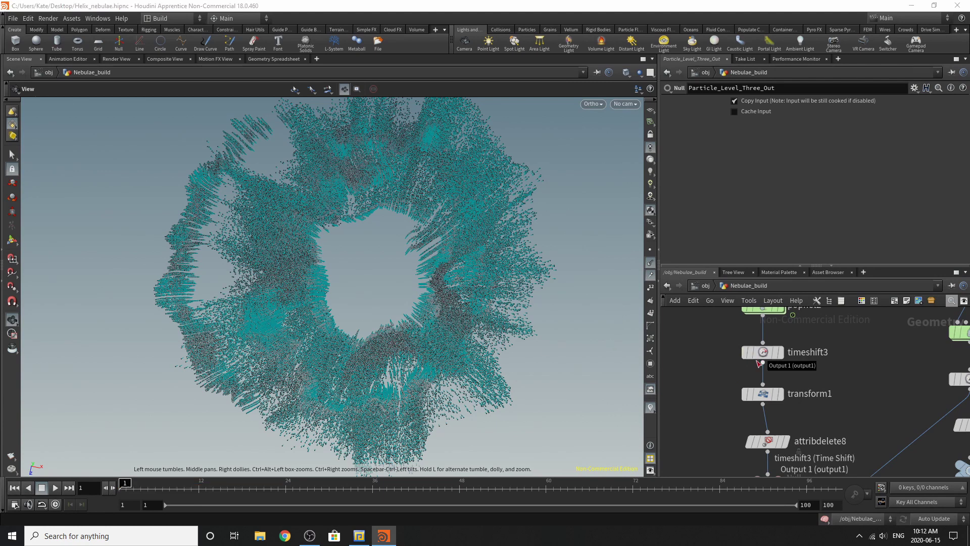
Select the node chain ending in Particle_Level_Two_Out and bypass it to compare the merged nebula without that level
scroll(750, 359, "down", 5)
scroll(754, 365, "down", 2)
scroll(832, 379, "up", 3)
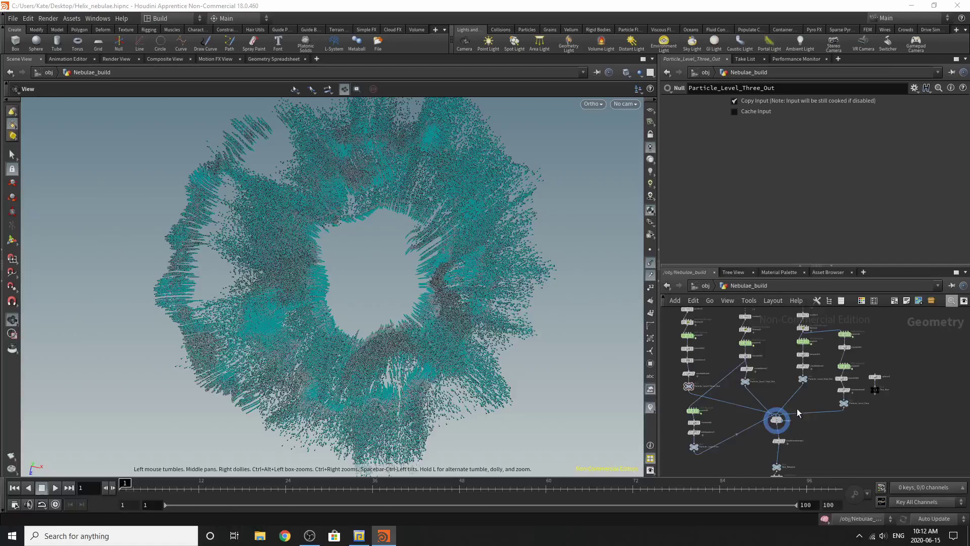
scroll(796, 409, "down", 3)
scroll(793, 375, "up", 2)
scroll(778, 397, "down", 1)
scroll(769, 332, "up", 2)
left_click_drag(741, 312, 776, 458)
scroll(765, 454, "up", 3)
mouse_move(749, 437)
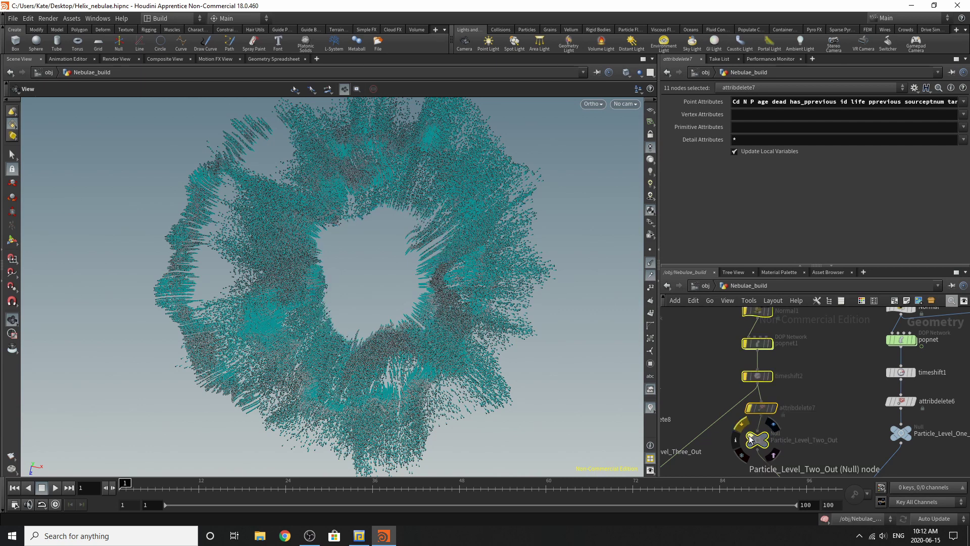
Select the popnet5, timeshift6, attribdelete9 and Particle_Level_Five nodes to examine the fifth particle level
scroll(823, 392, "down", 6)
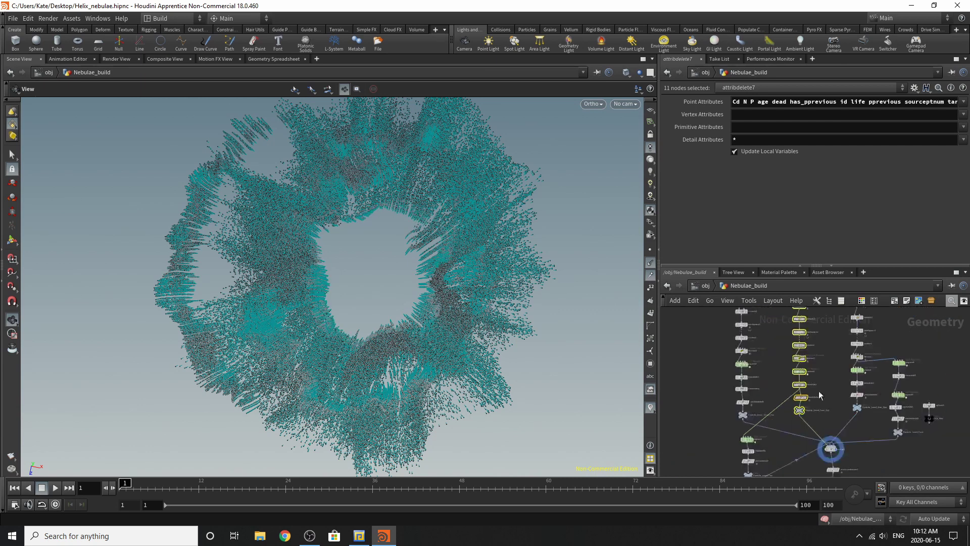
scroll(761, 427, "up", 3)
left_click_drag(709, 367, 780, 448)
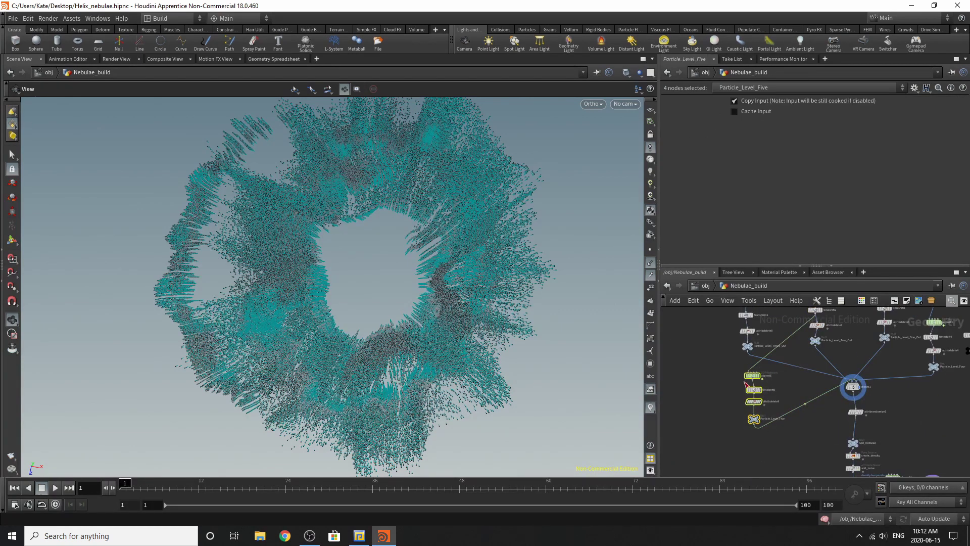
scroll(751, 389, "up", 3)
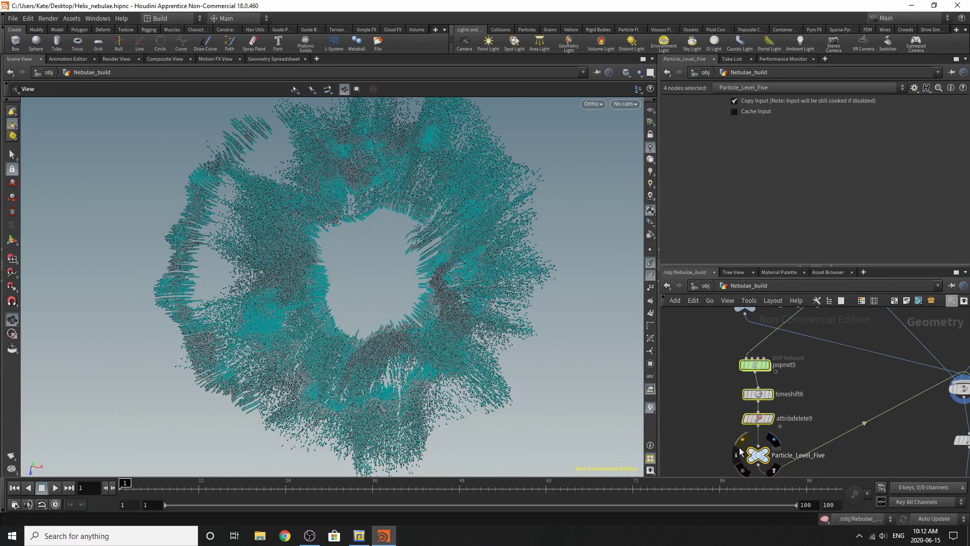
Select the node chain ending in Particle_Level_One_Out and bypass it to compare the merged nebula without that level
scroll(731, 446, "down", 5)
scroll(787, 433, "up", 5)
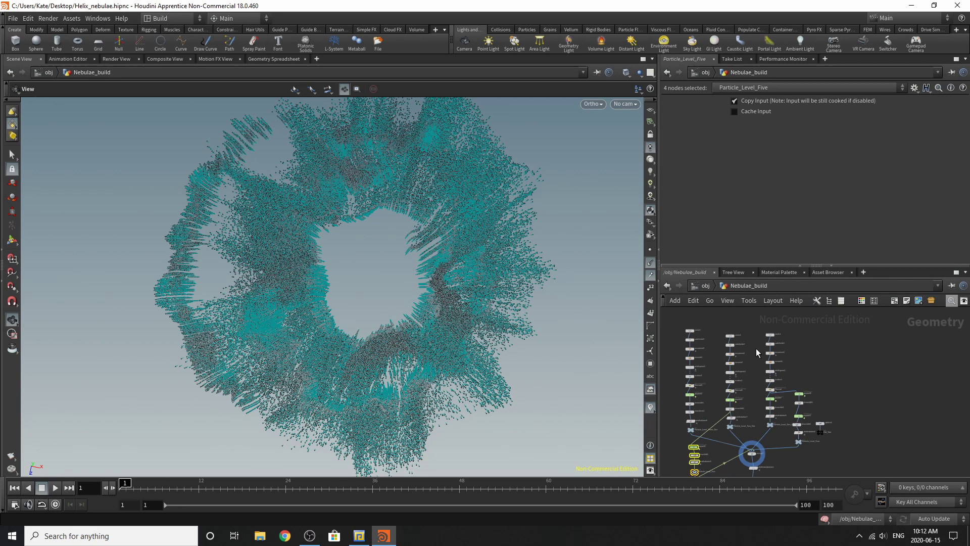
left_click_drag(751, 317, 805, 463)
scroll(781, 458, "up", 5)
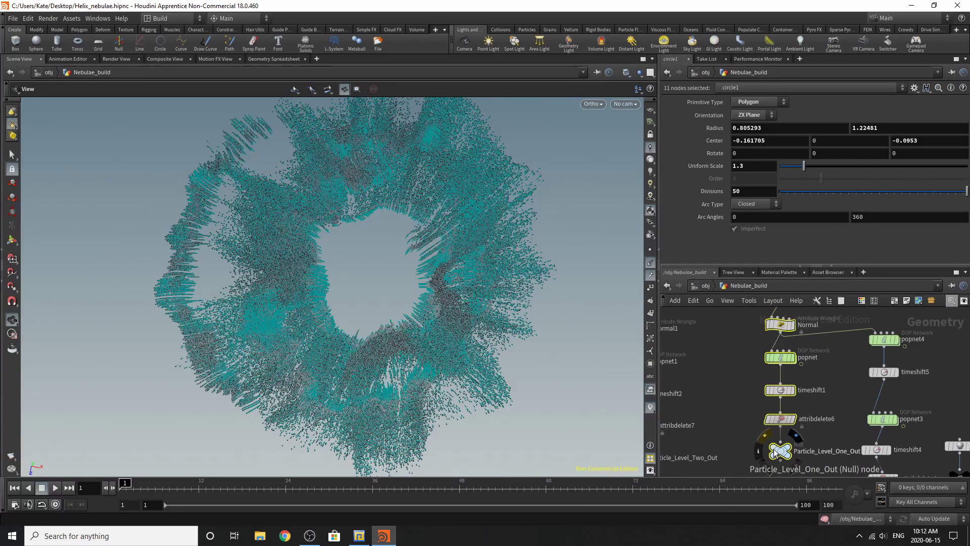
mouse_move(774, 447)
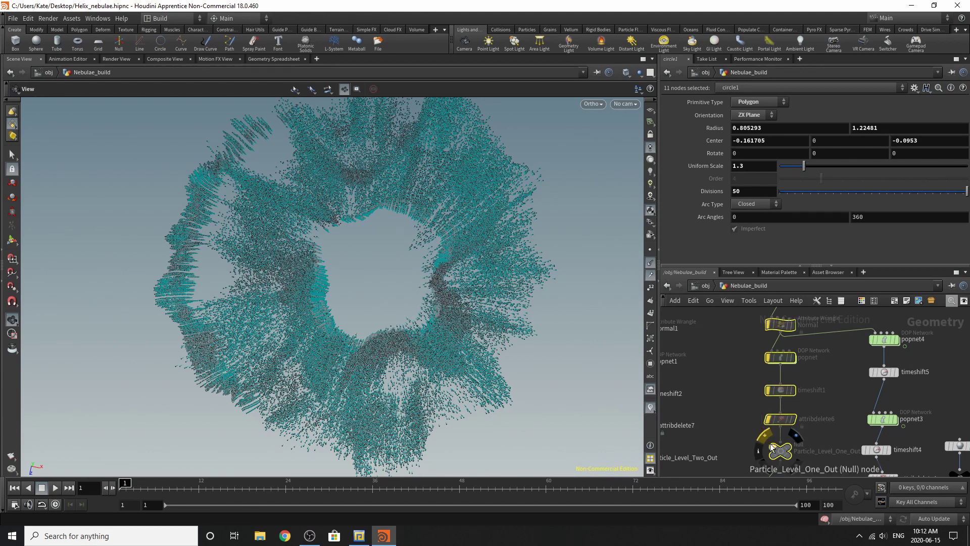
Select the chain from popnet4 to Particle_Level_Four and toggle its bypass on and off to compare the nebula
scroll(774, 434, "down", 3)
left_click_drag(757, 328, 805, 472)
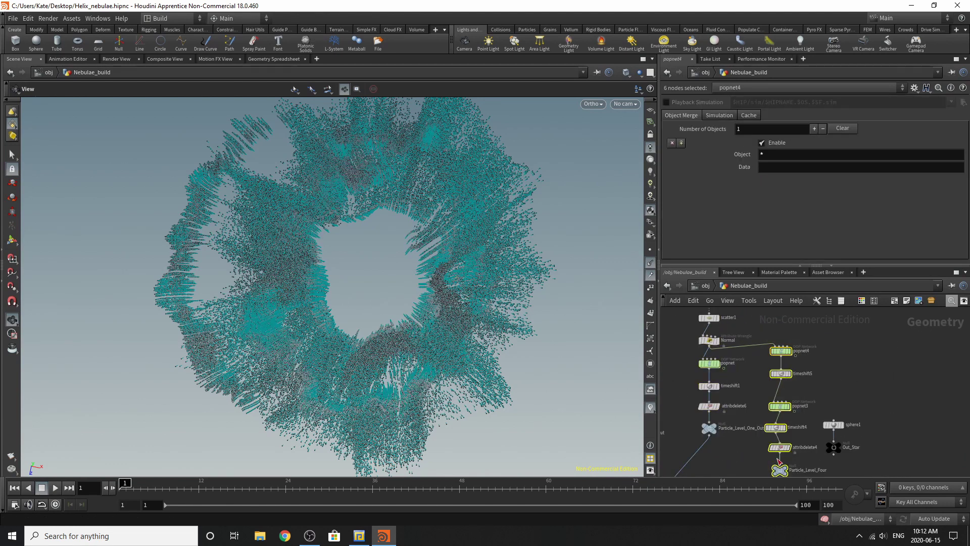
key("b")
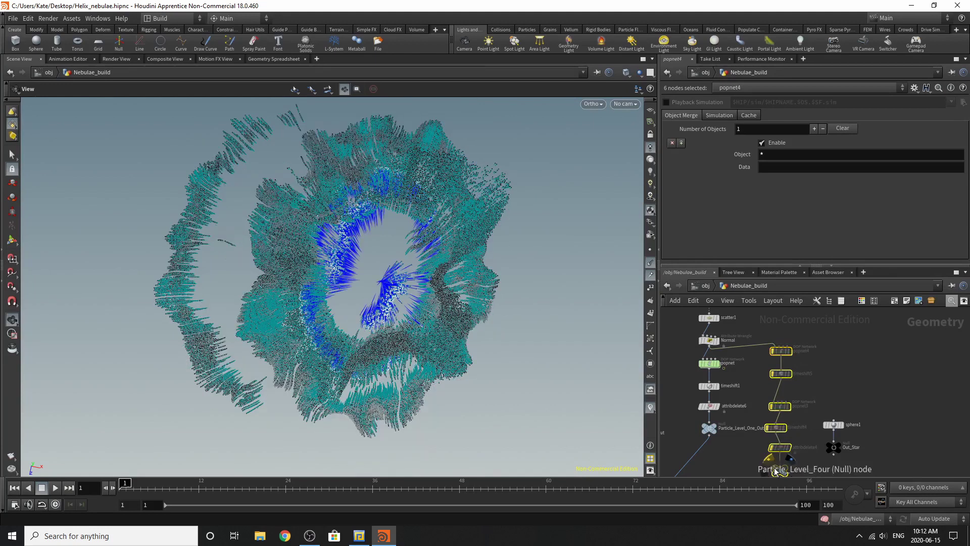
key("b")
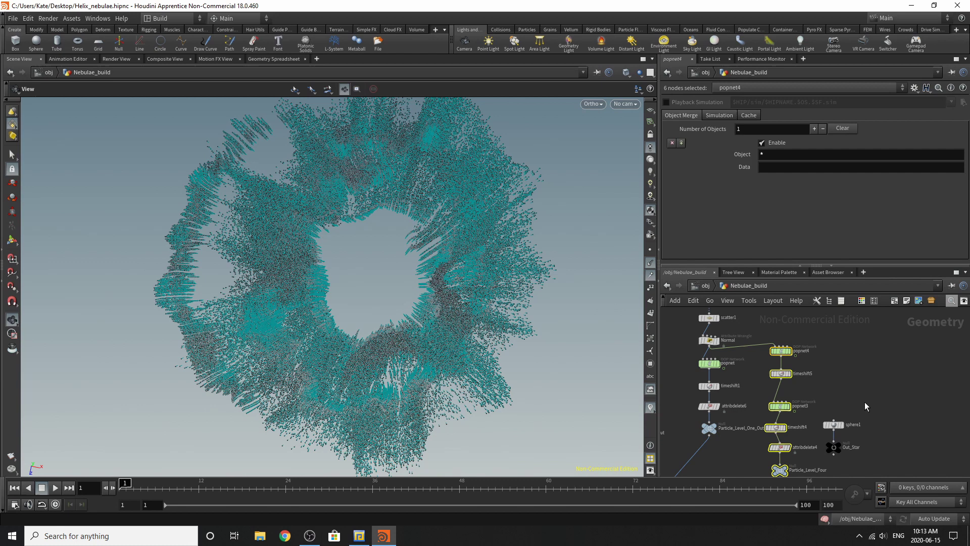
Delete the sphere1 and Out_Star nodes beside the Particle_Level_Four branch
left_click_drag(892, 380, 817, 462)
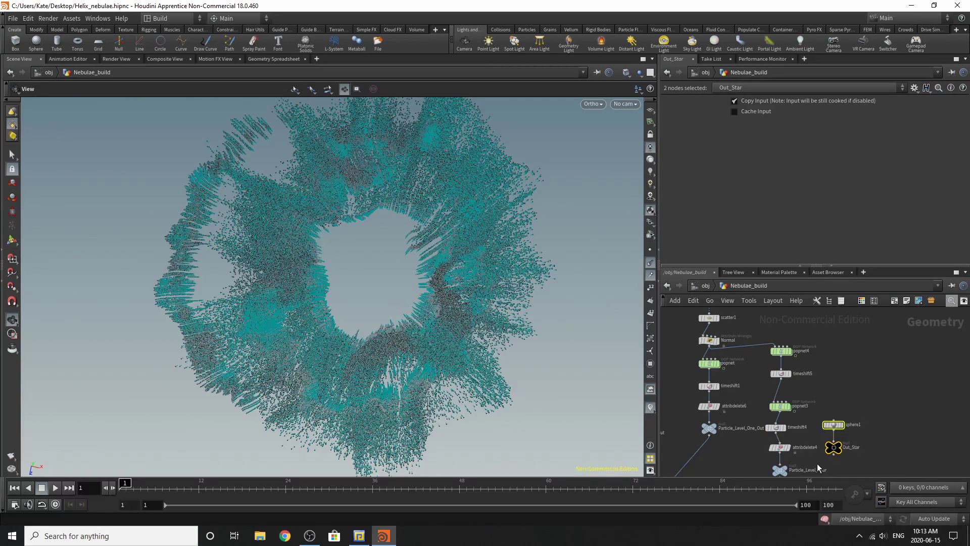
key("Delete")
key("h")
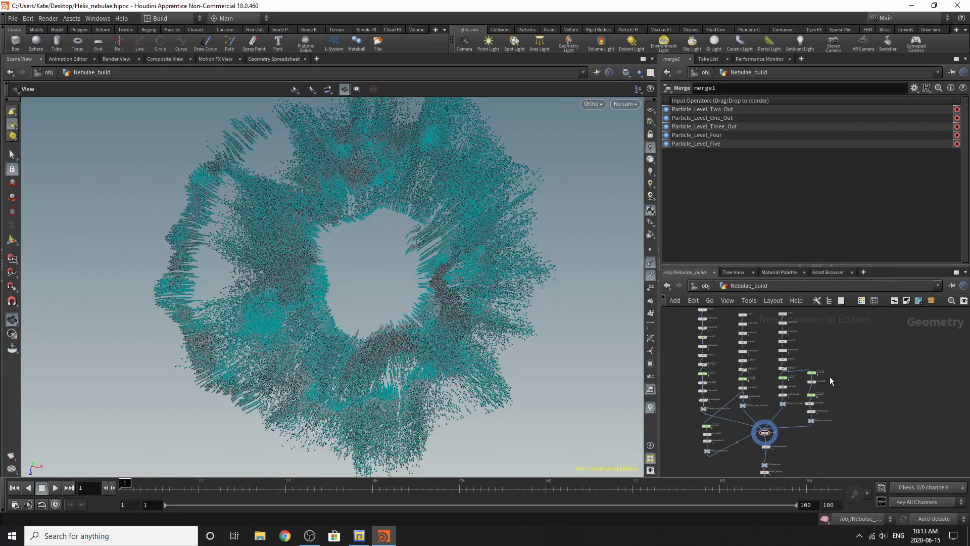
Display attribrandomize1 below merge1 and review its pscale minimum and maximum value settings
scroll(831, 381, "up", 5)
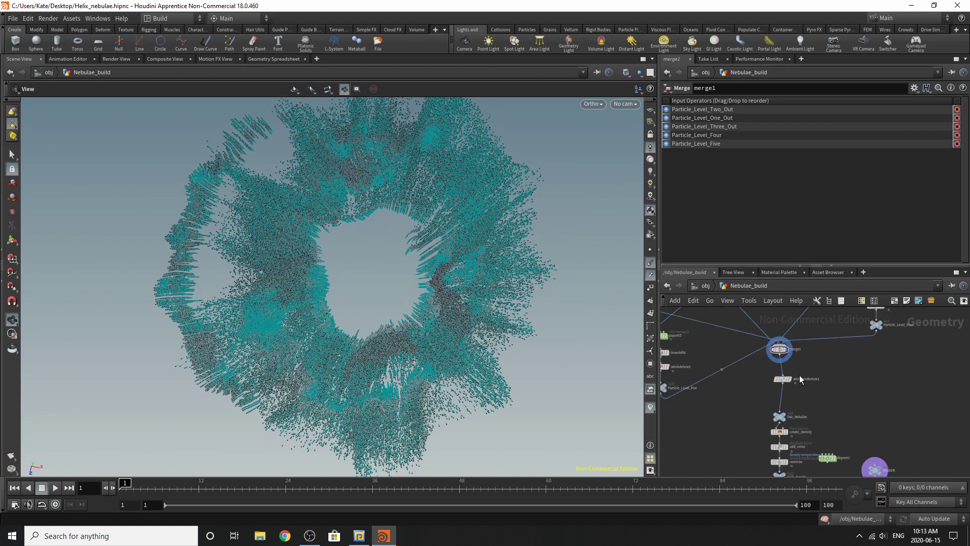
scroll(800, 377, "up", 3)
left_click(783, 378)
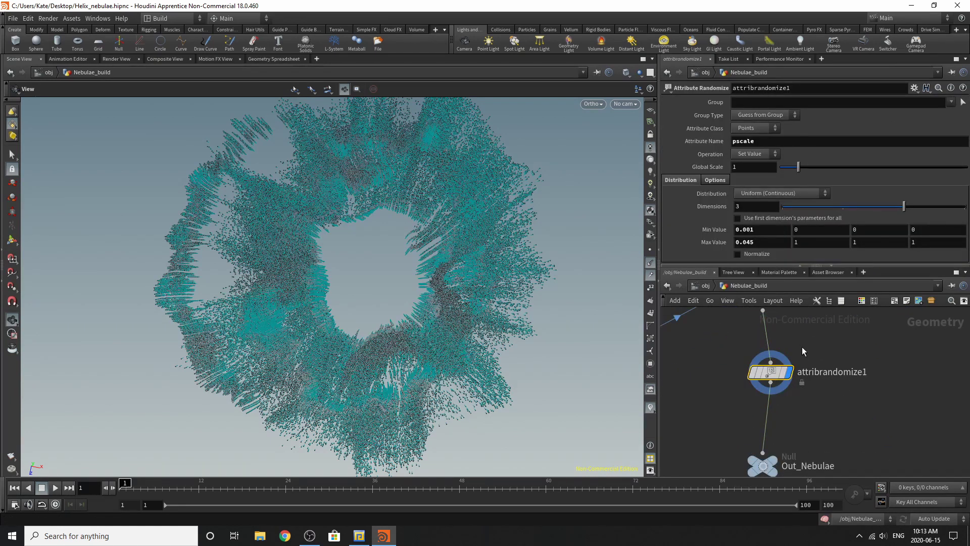
Align attribrandomize1 with the wire above Out_Nebulae, and display the Out_Nebulae null
left_click_drag(775, 374, 768, 378)
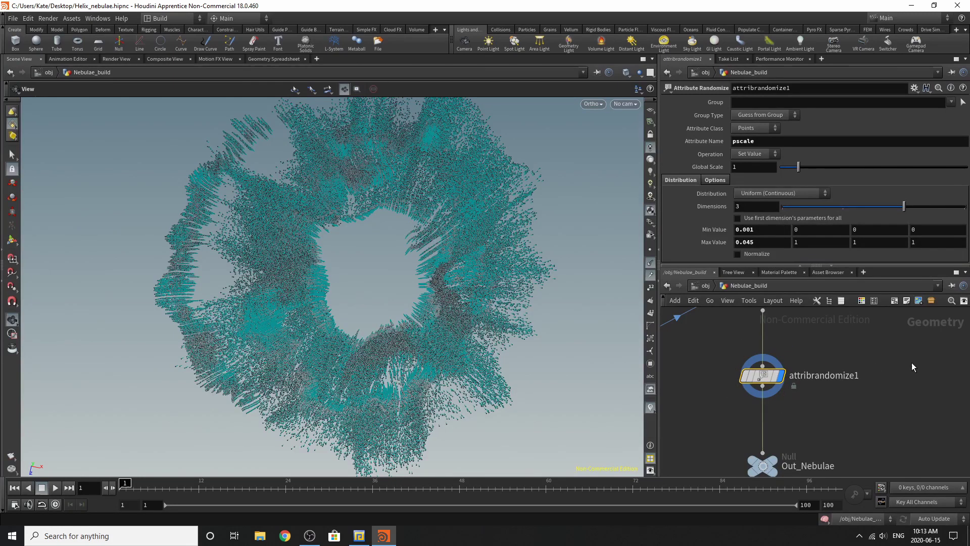
scroll(795, 335, "down", 5)
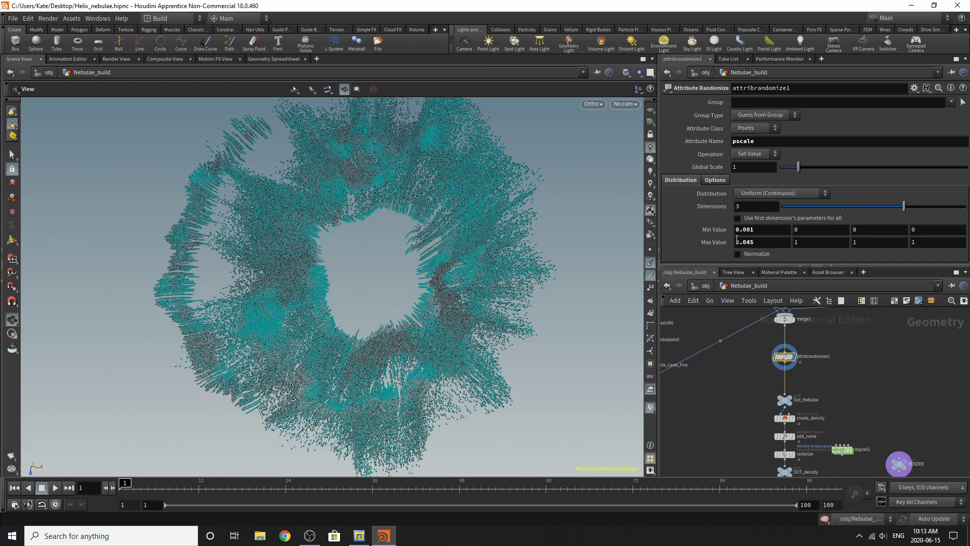
scroll(820, 369, "up", 4)
scroll(816, 371, "down", 4)
scroll(800, 424, "up", 5)
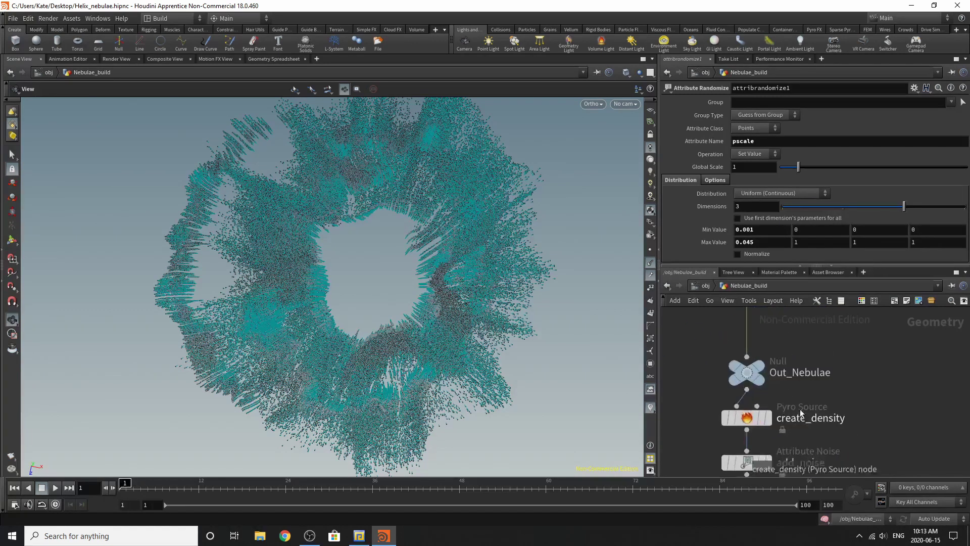
left_click(759, 361)
left_click(744, 365)
Move dopnet1 away from the rasterize node and shift Out_Nebulae further above create_density
scroll(758, 359, "down", 3)
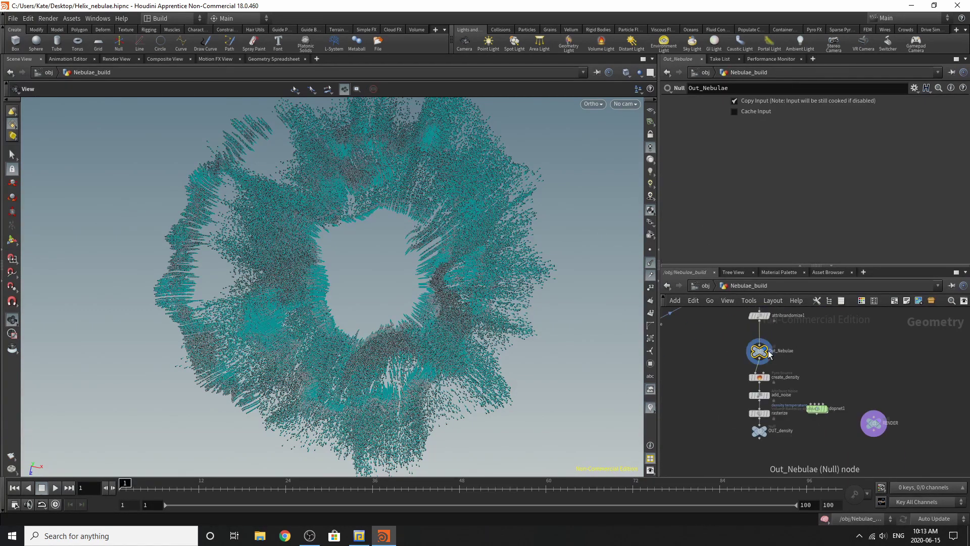
scroll(773, 384, "up", 2)
scroll(780, 409, "down", 1)
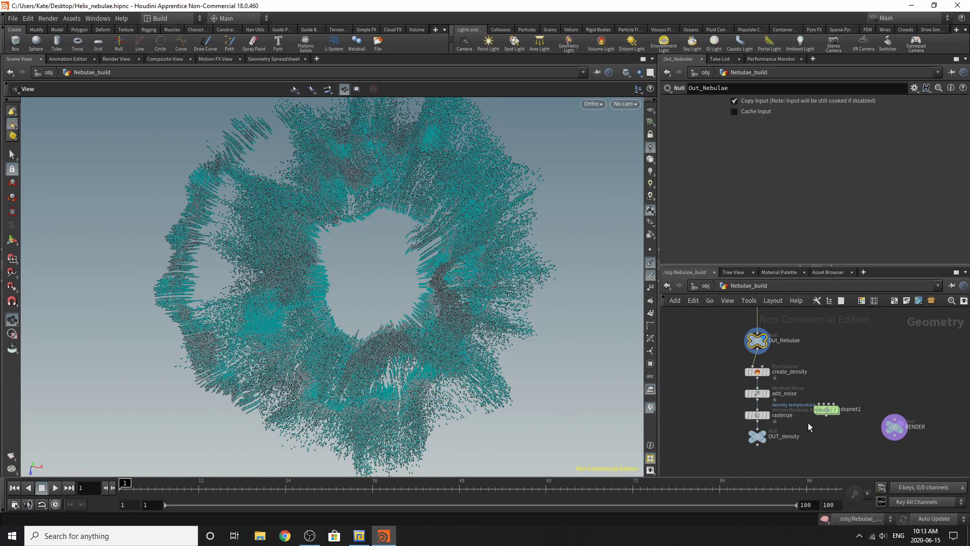
left_click_drag(827, 411, 836, 395)
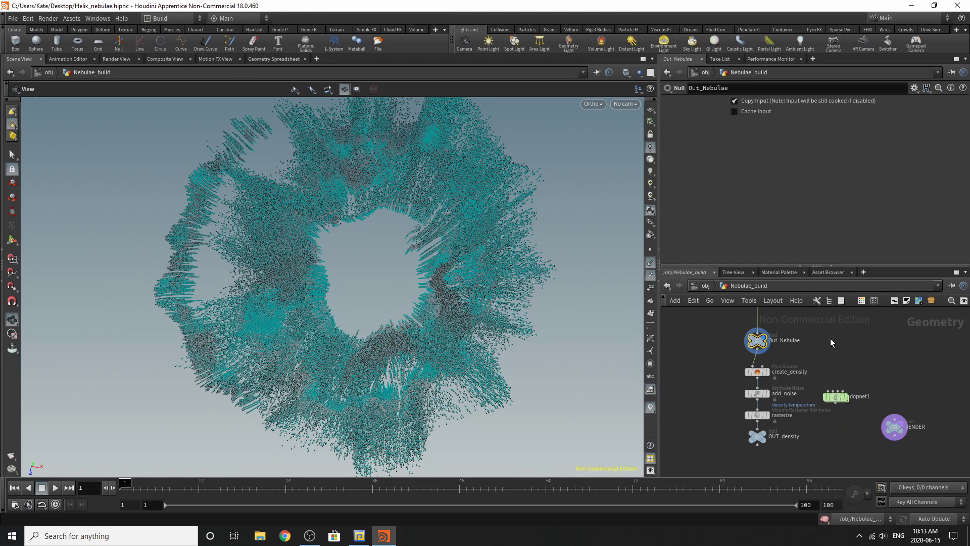
scroll(830, 337, "up", 3)
key("Tab")
key("Escape")
scroll(766, 356, "down", 3)
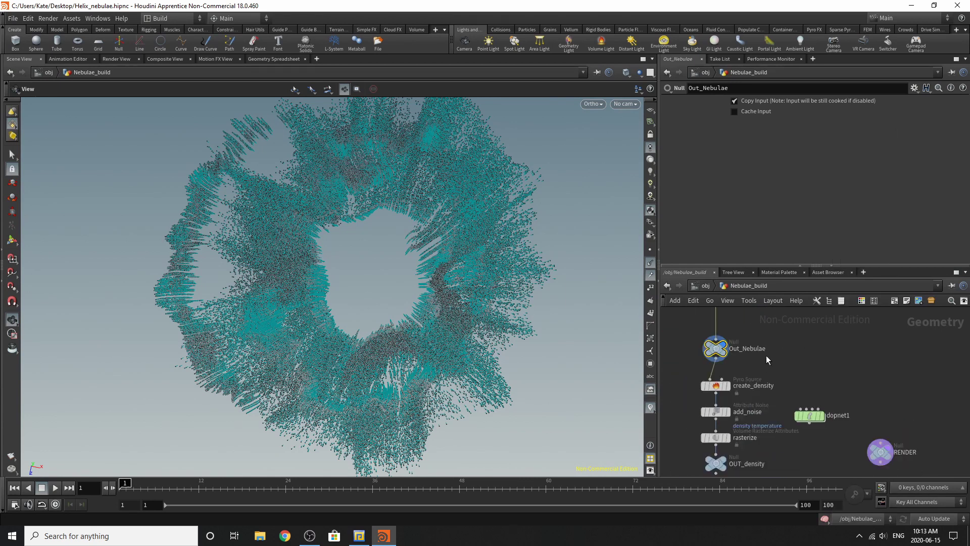
scroll(746, 323, "up", 4)
left_click_drag(686, 391, 695, 378)
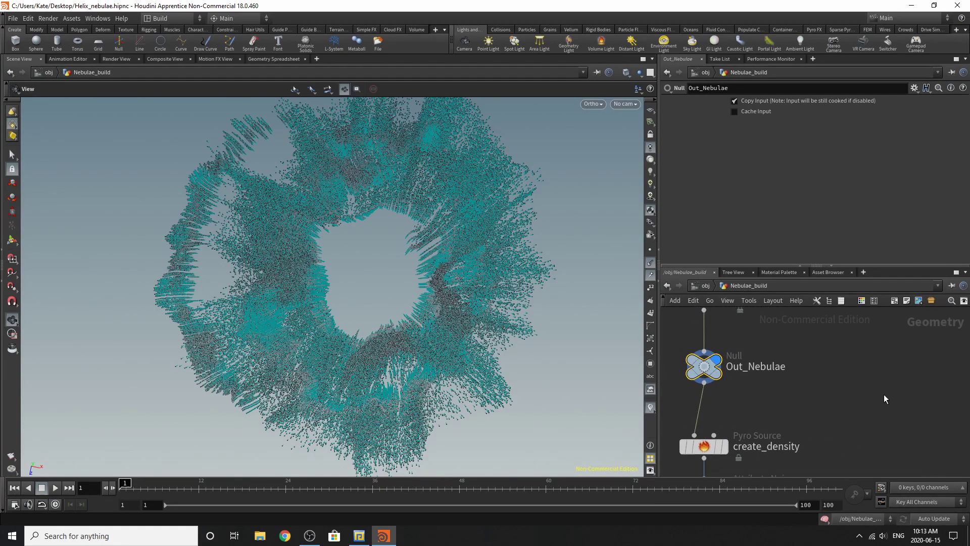
Add a new DOP Network beside Out_Nebulae and open it
key("Tab")
type("dop")
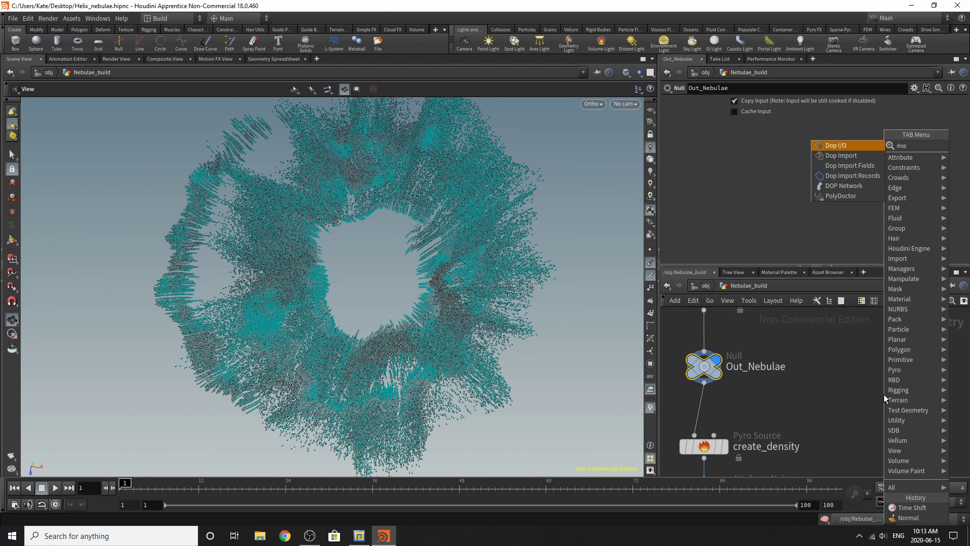
left_click(849, 177)
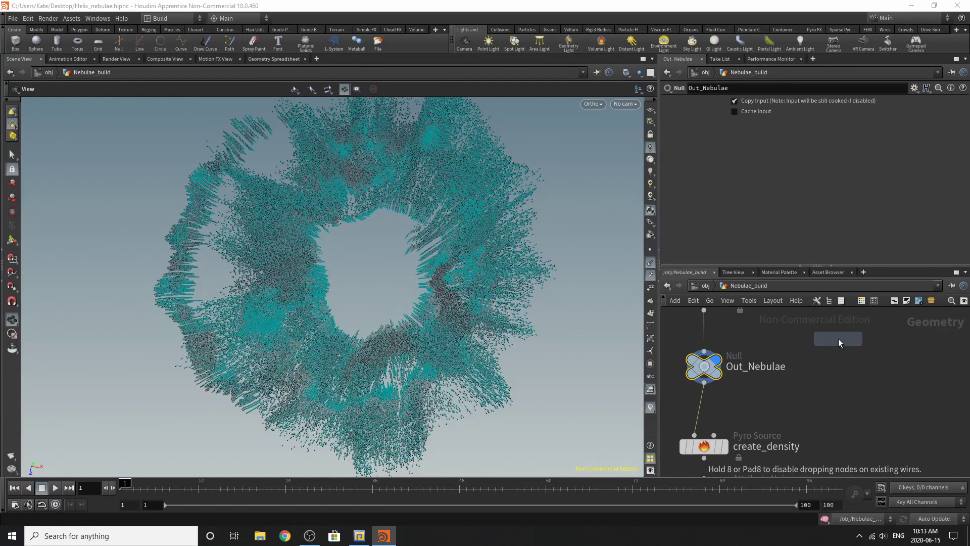
left_click(862, 377)
double_click(862, 377)
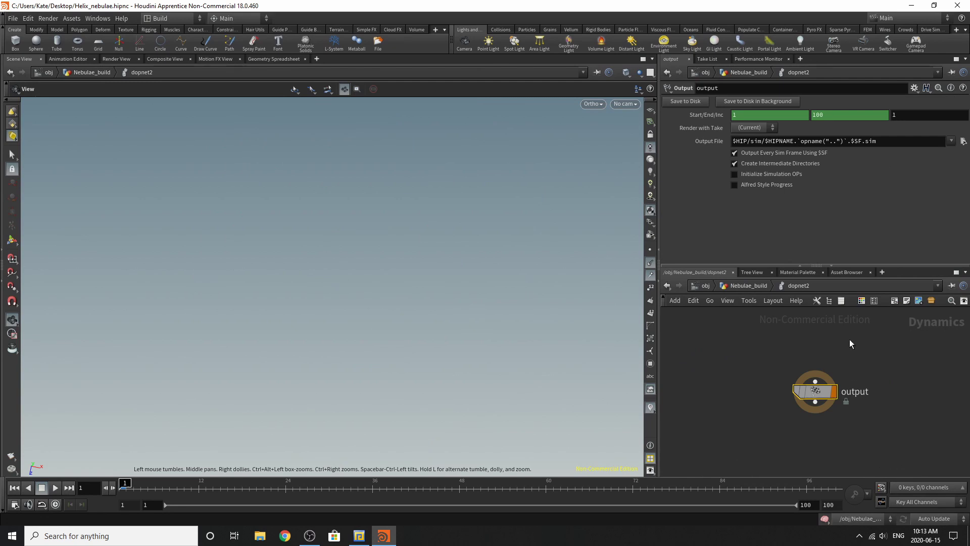
Apply the Billowy Smoke tool with the Nebulae_build object as its source
left_click(811, 30)
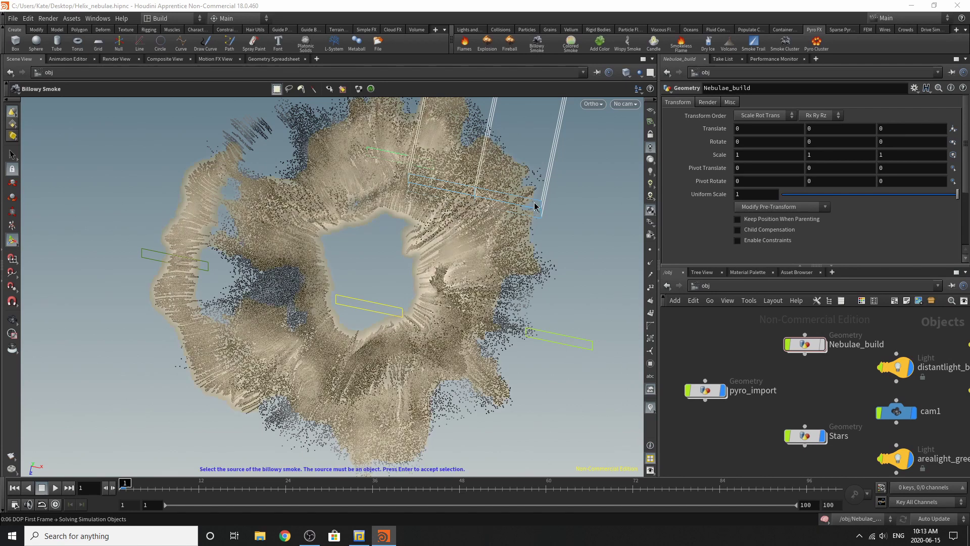
left_click(794, 343)
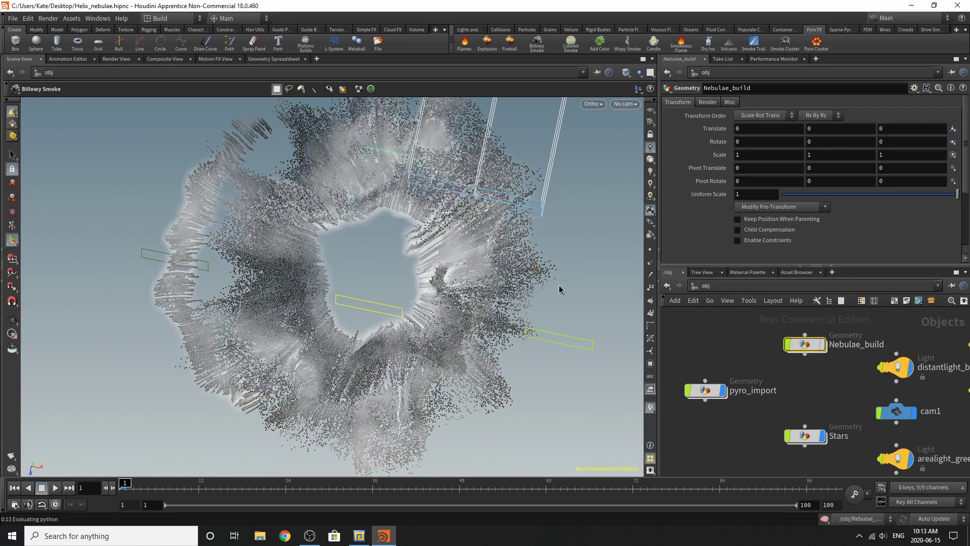
key("Return")
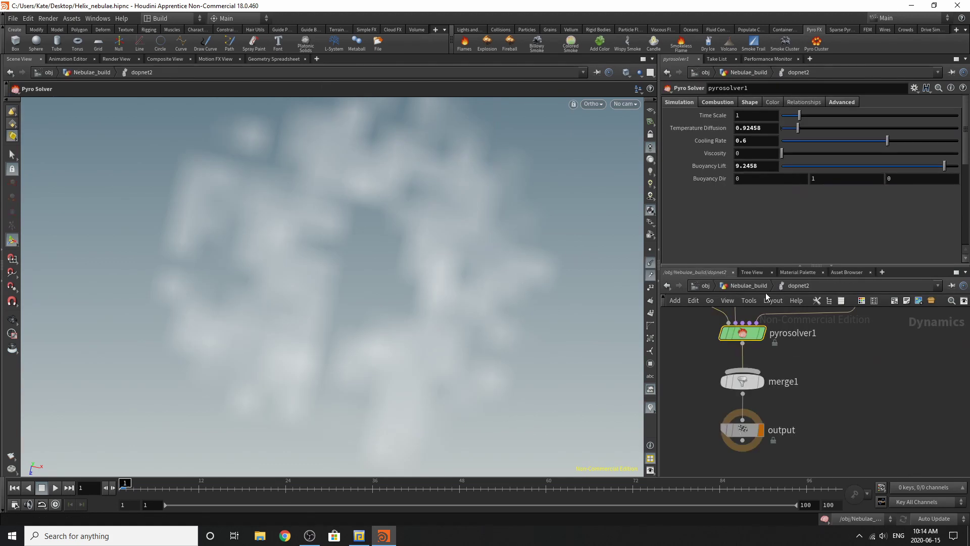
Compare the nodes generated in Nebulae_build with the contents of dopnet2, and return to the object level
left_click(760, 284)
scroll(811, 406, "down", 2)
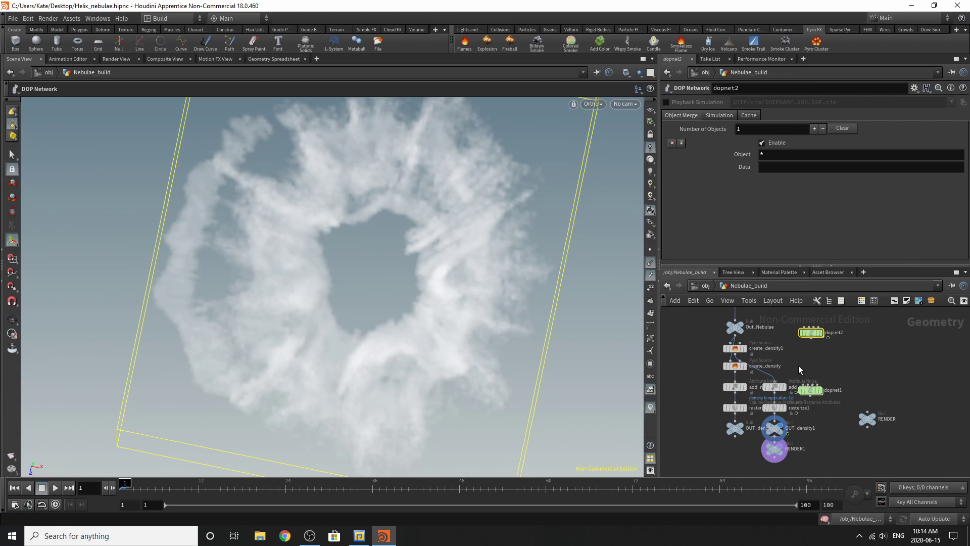
double_click(812, 334)
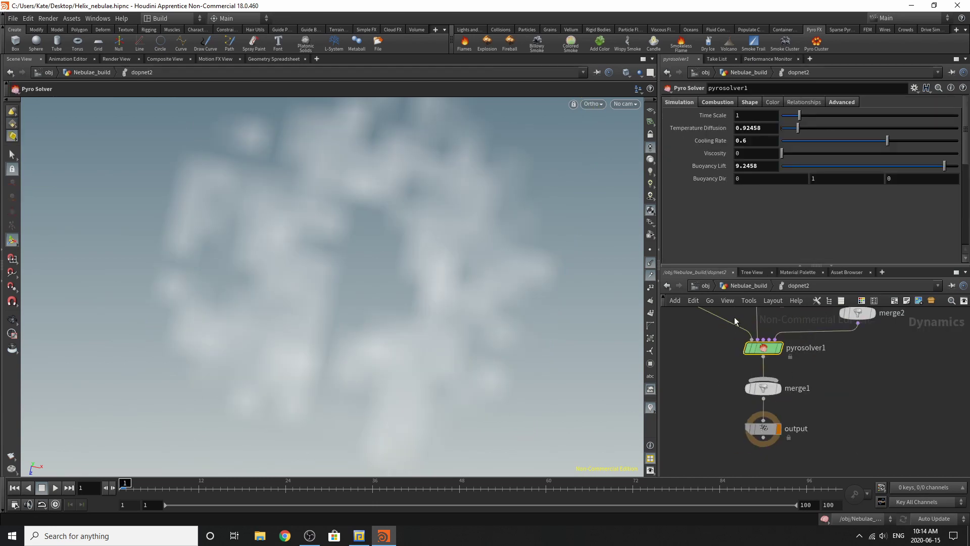
left_click(710, 286)
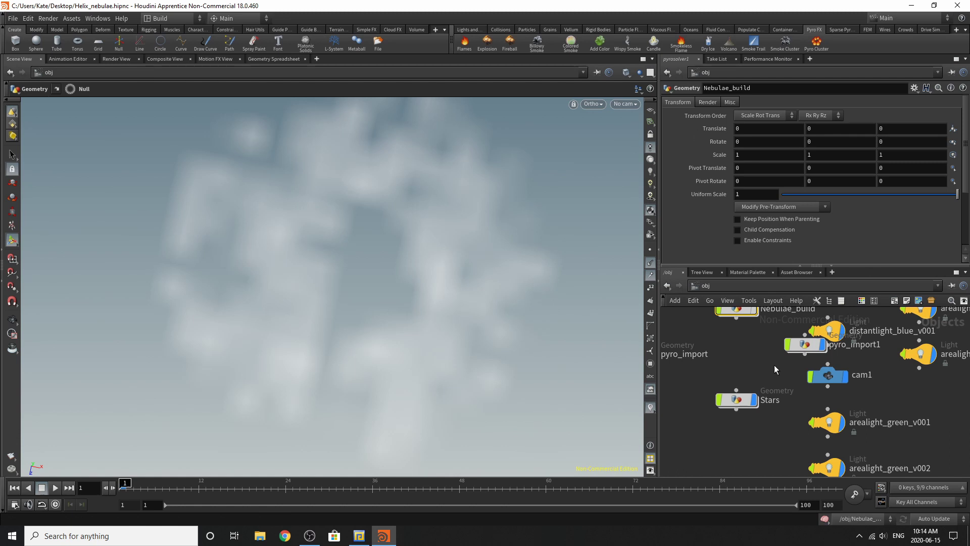
Undo the billowy smoke setup and the added DOP Network
key("ctrl+z")
key("ctrl+z")
scroll(795, 403, "up", 5)
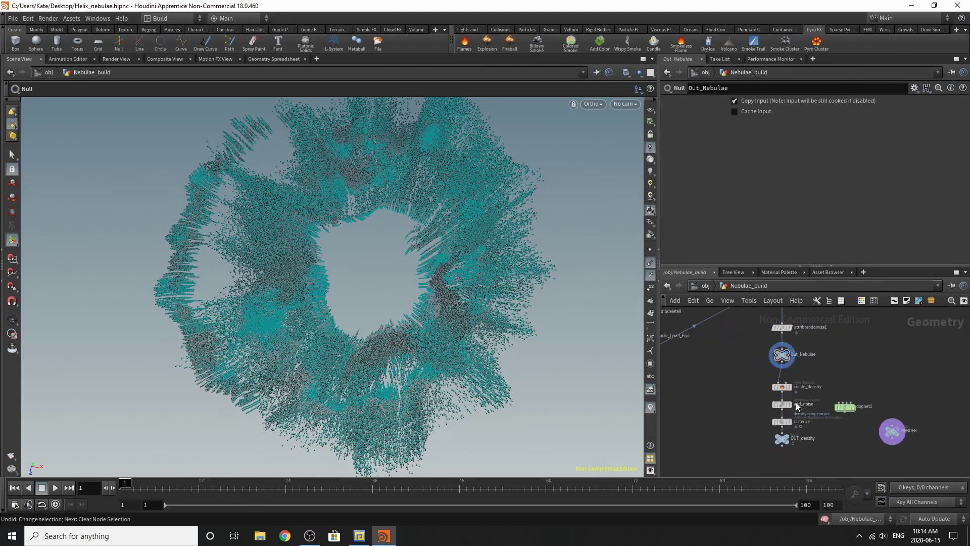
Display create_density and review its Density and Temperature attributes, placing dopnet1 level with it
left_click(765, 365)
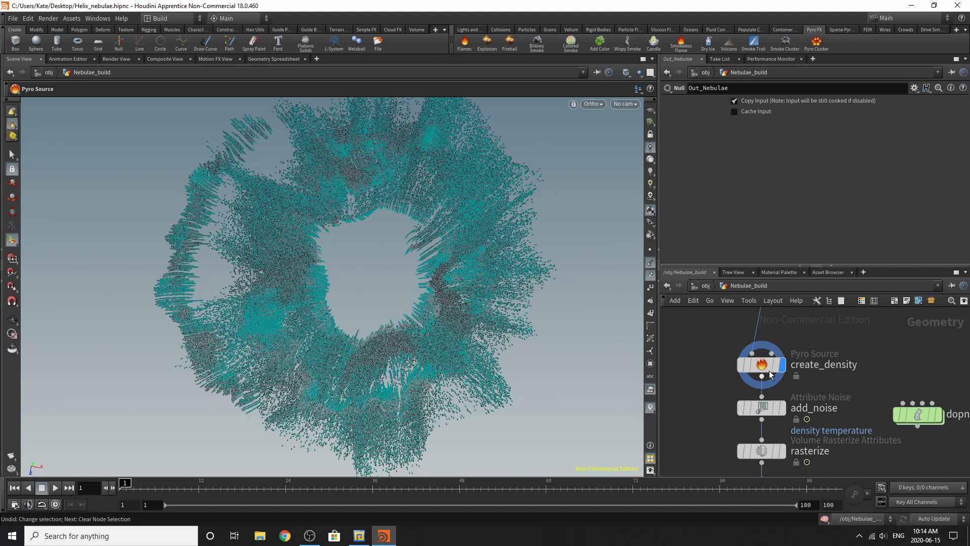
scroll(758, 355, "down", 3)
scroll(760, 353, "up", 3)
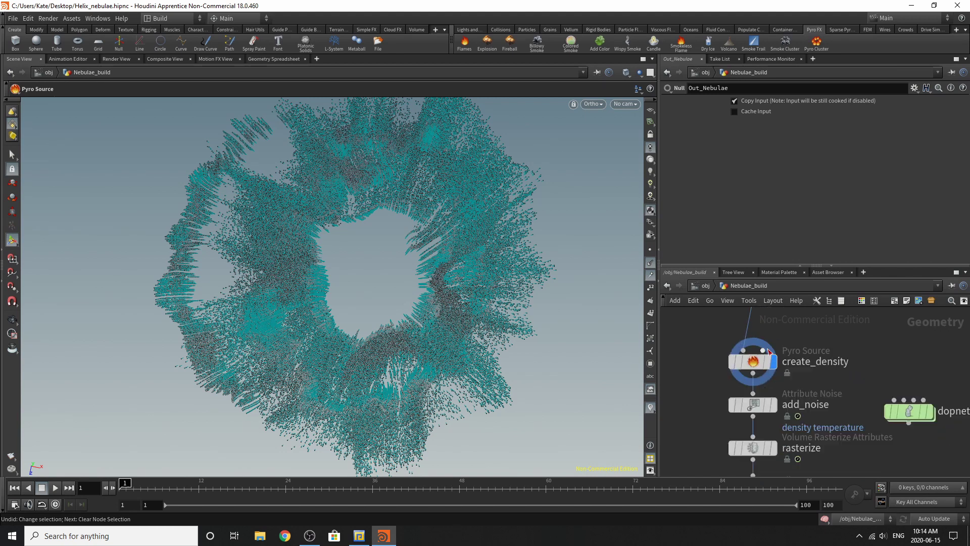
left_click(750, 366)
scroll(826, 398, "down", 2)
mouse_move(926, 426)
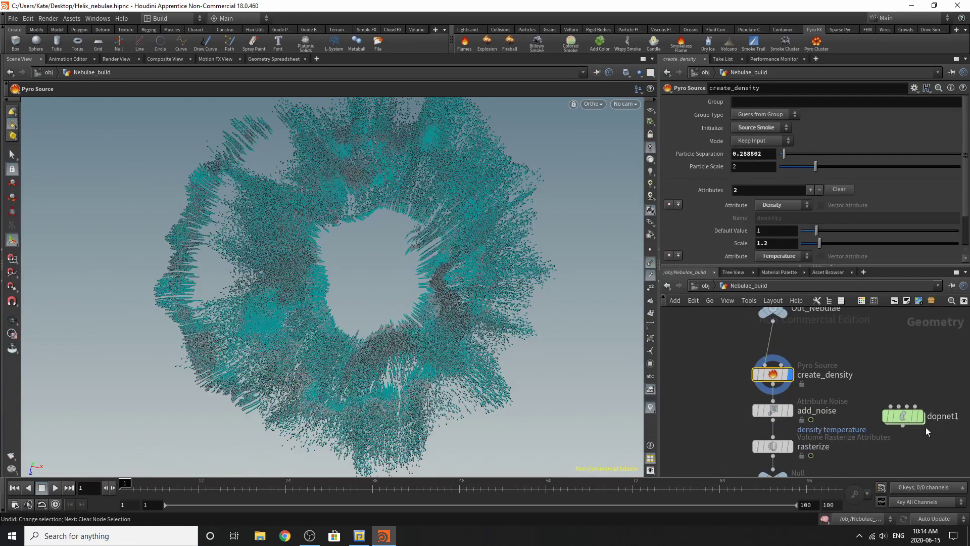
left_click_drag(917, 422, 932, 379)
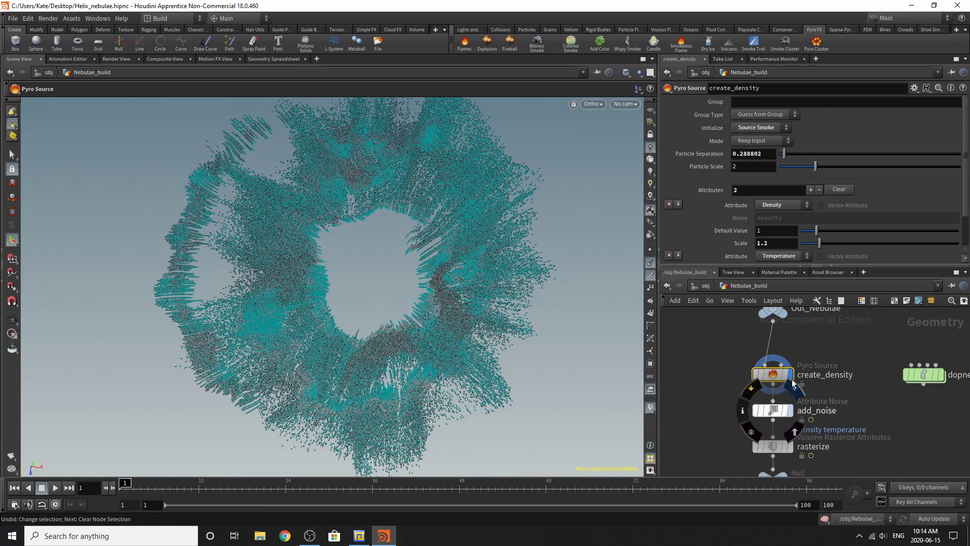
scroll(749, 169, "down", 2)
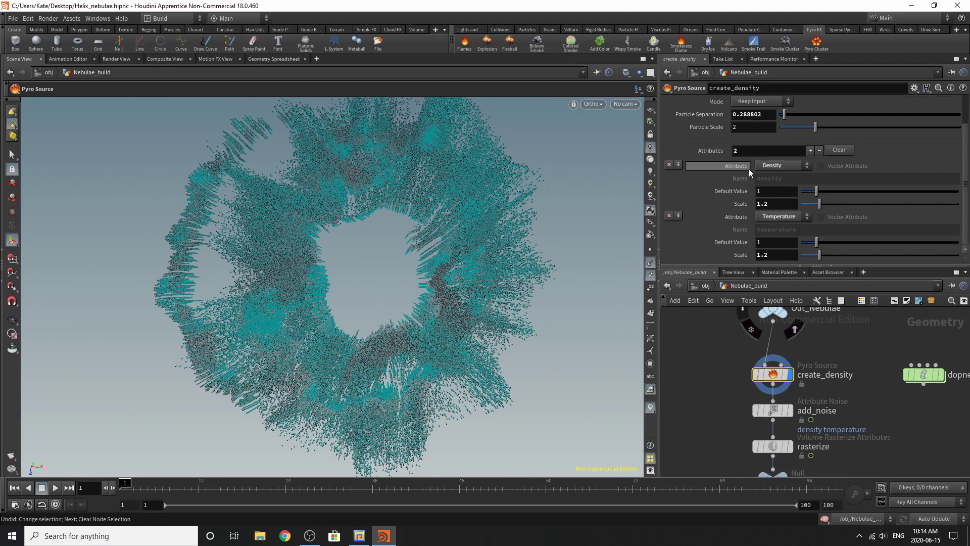
scroll(761, 225, "up", 2)
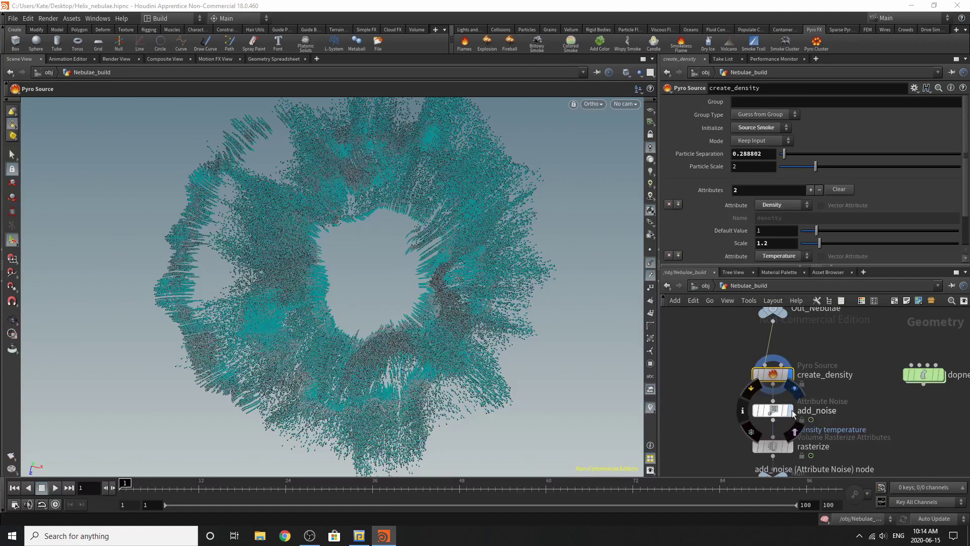
Display add_noise and review its noise range, distribution, element size and fractal settings
left_click(775, 414)
scroll(750, 216, "down", 8)
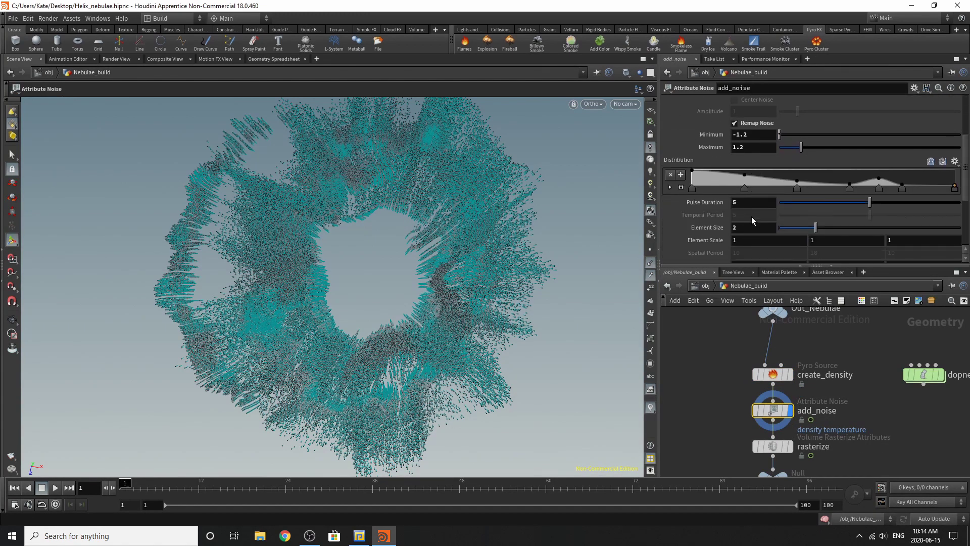
scroll(751, 216, "down", 3)
scroll(751, 216, "up", 6)
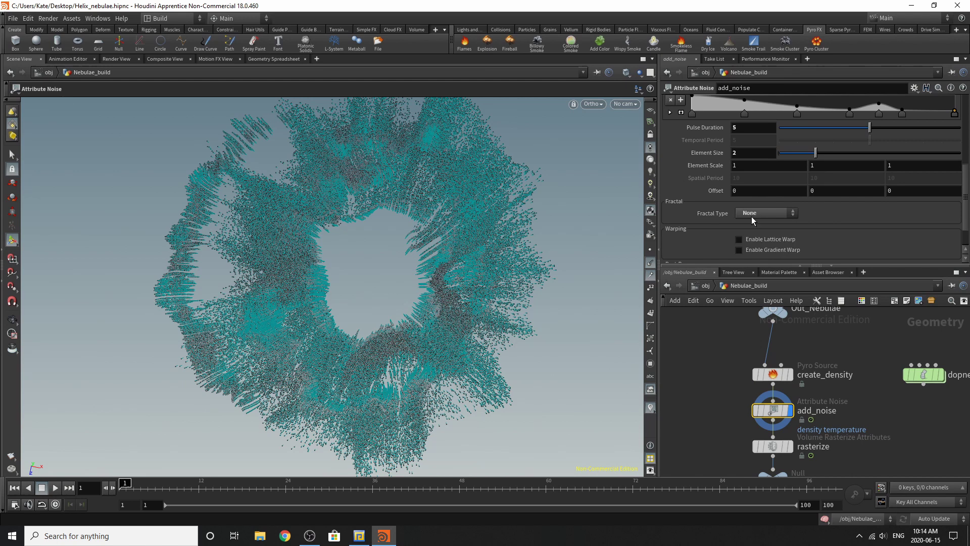
Display rasterize and review its attributes, voxel size and particle scale settings
left_click(789, 447)
left_click(778, 449)
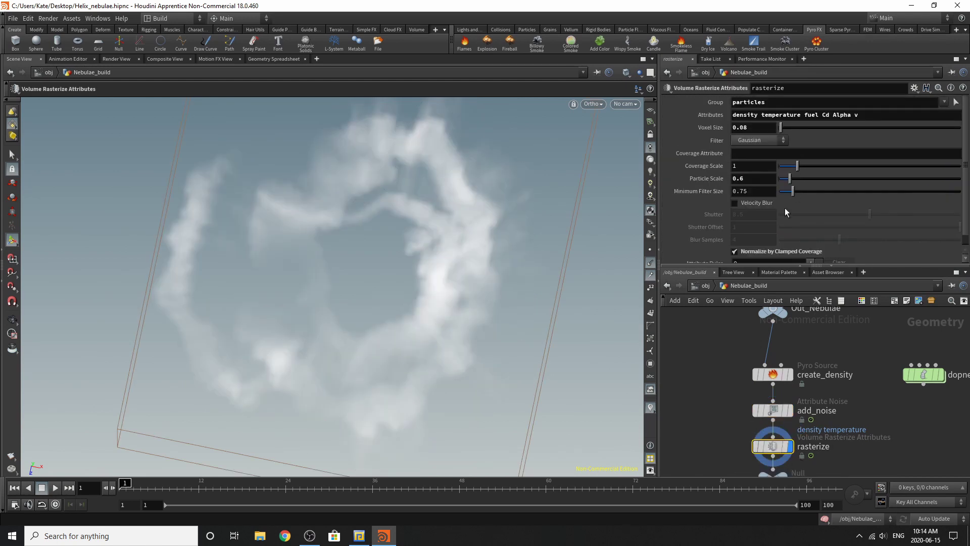
scroll(768, 248, "down", 1)
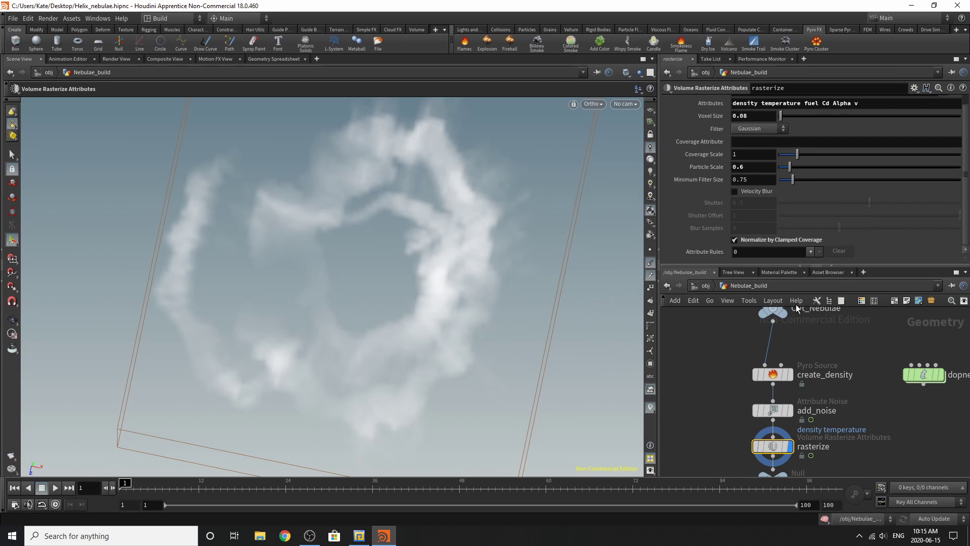
Open dopnet1 and set the pyro smoke object's Division Size to 0.05
scroll(773, 375, "down", 5)
scroll(817, 422, "up", 2)
scroll(820, 339, "up", 4)
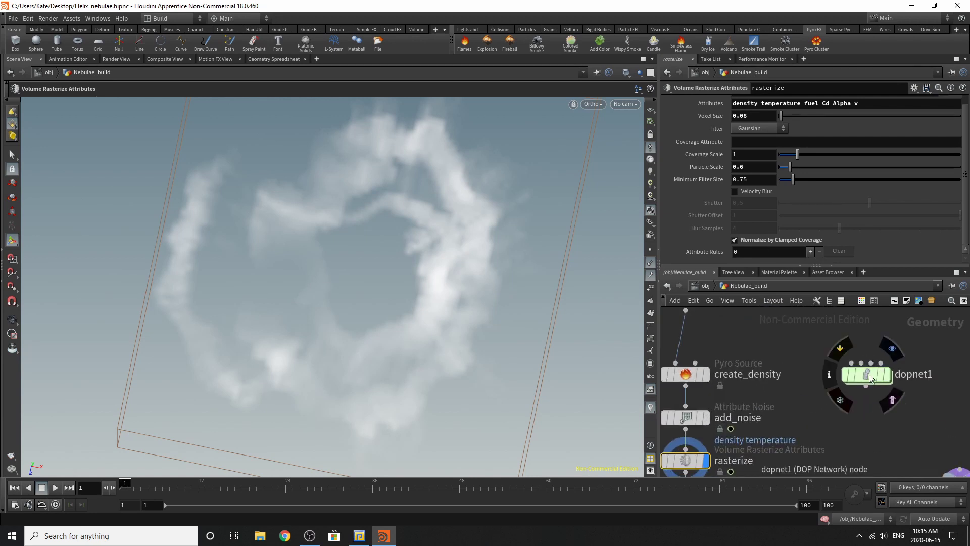
double_click(869, 375)
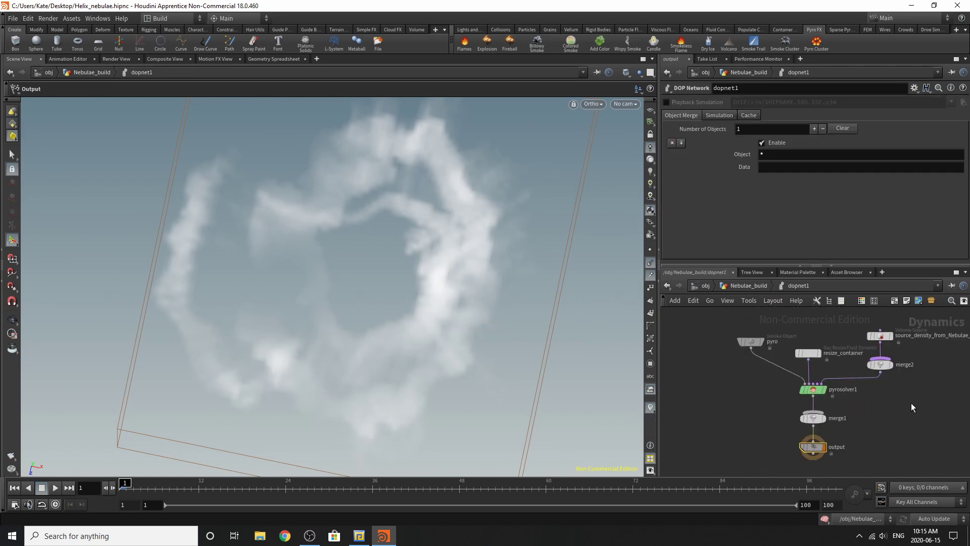
scroll(756, 341, "up", 4)
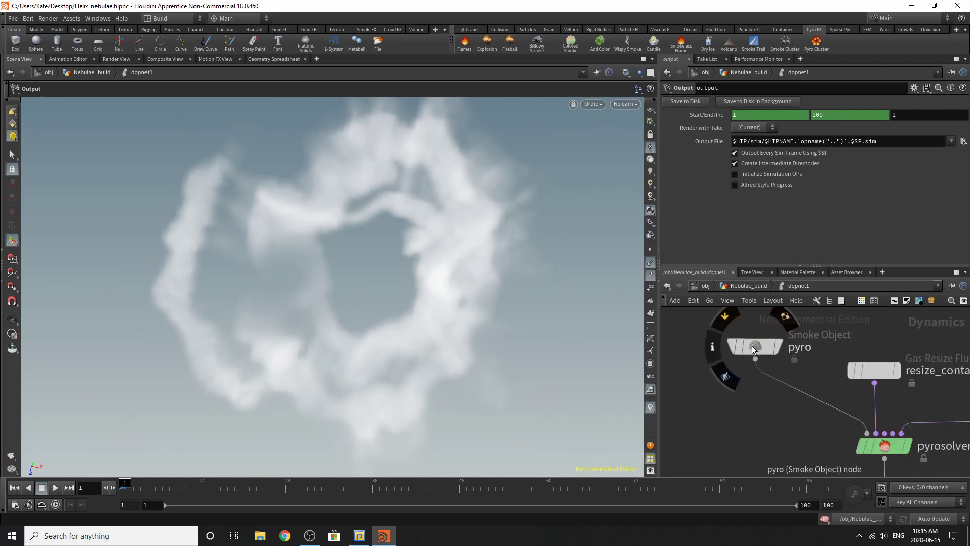
left_click(754, 348)
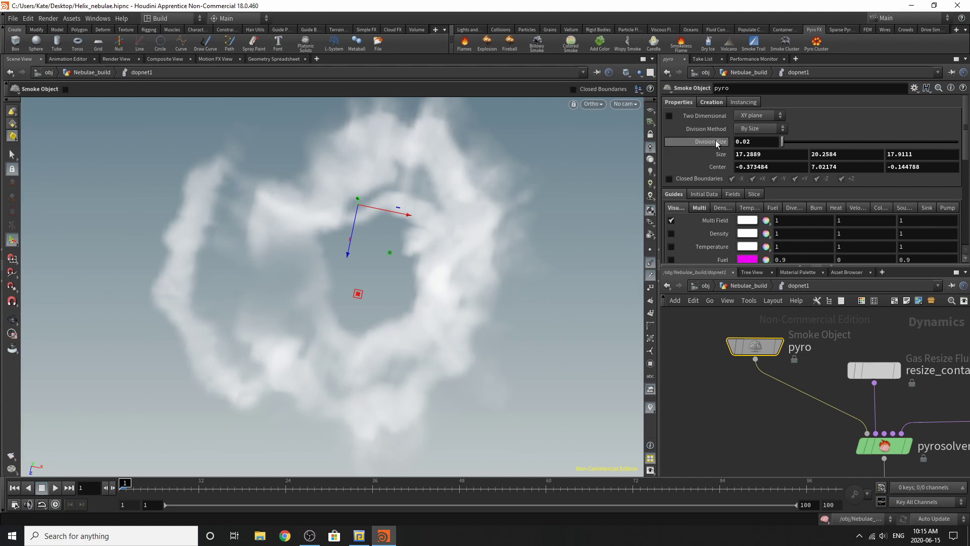
left_click(756, 144)
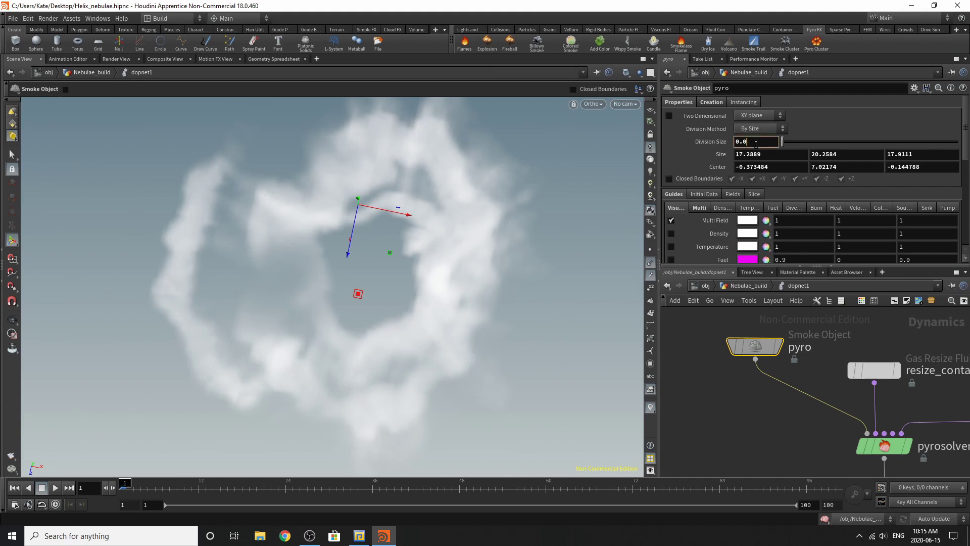
type("5")
key("Return")
Review the Bounds and Max Bounds settings of resize_container in dopnet1
scroll(776, 381, "down", 4)
scroll(777, 384, "down", 3)
scroll(799, 385, "up", 4)
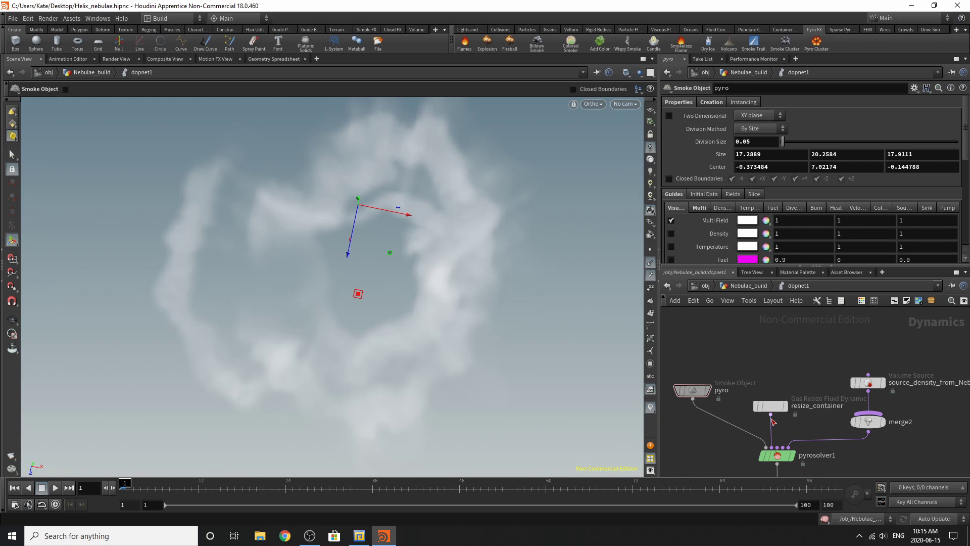
left_click(773, 407)
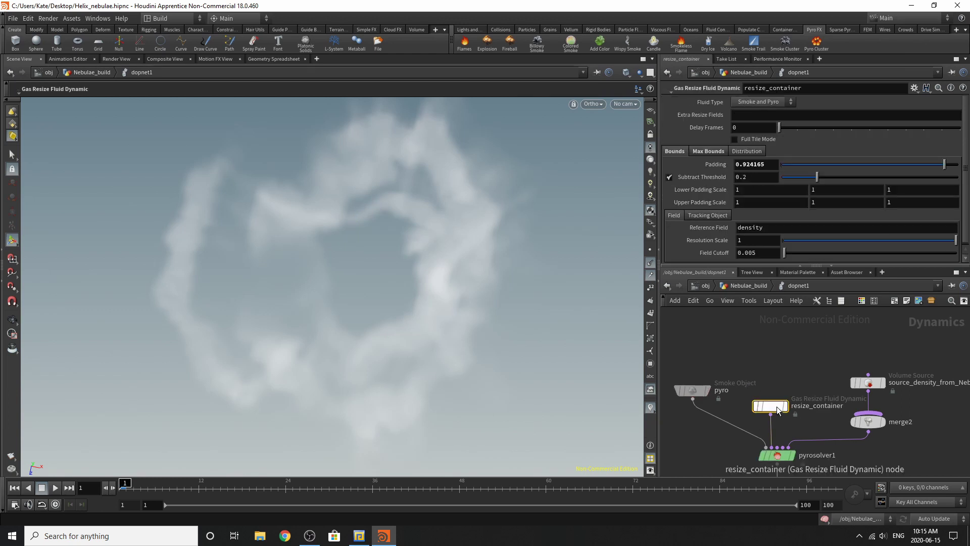
left_click(710, 151)
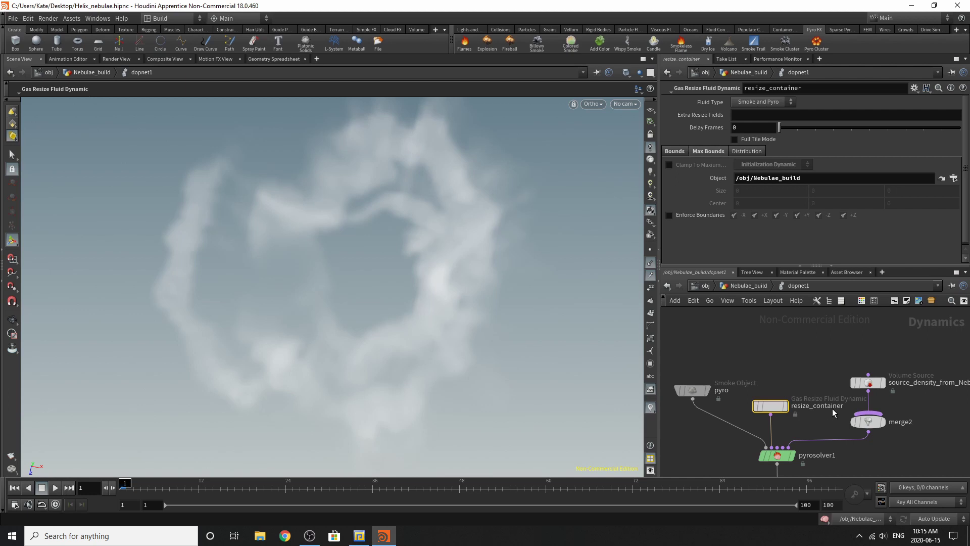
Review pyrosolver1's Simulation, Combustion and Shape settings, including the temperature-controlled dissipation ramp
scroll(832, 408, "down", 3)
scroll(797, 410, "up", 3)
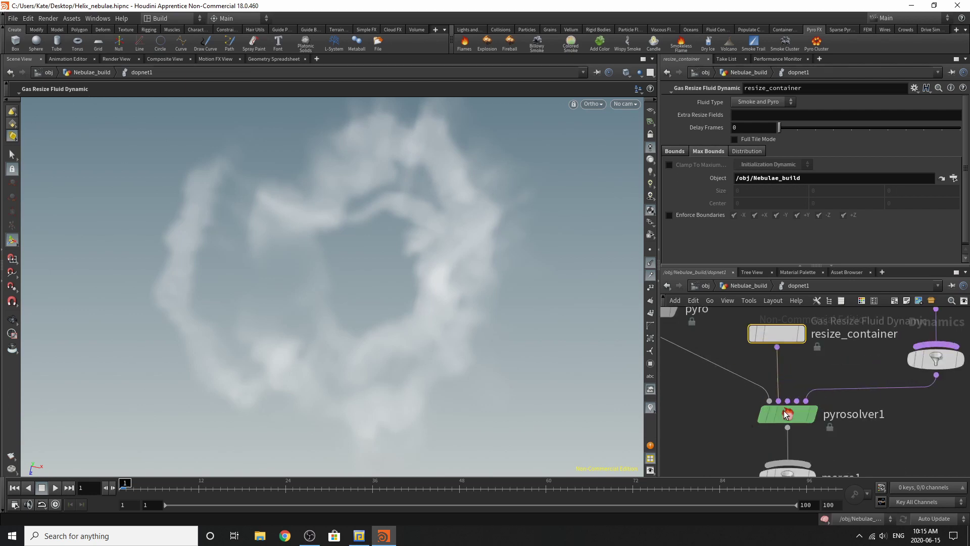
left_click(784, 412)
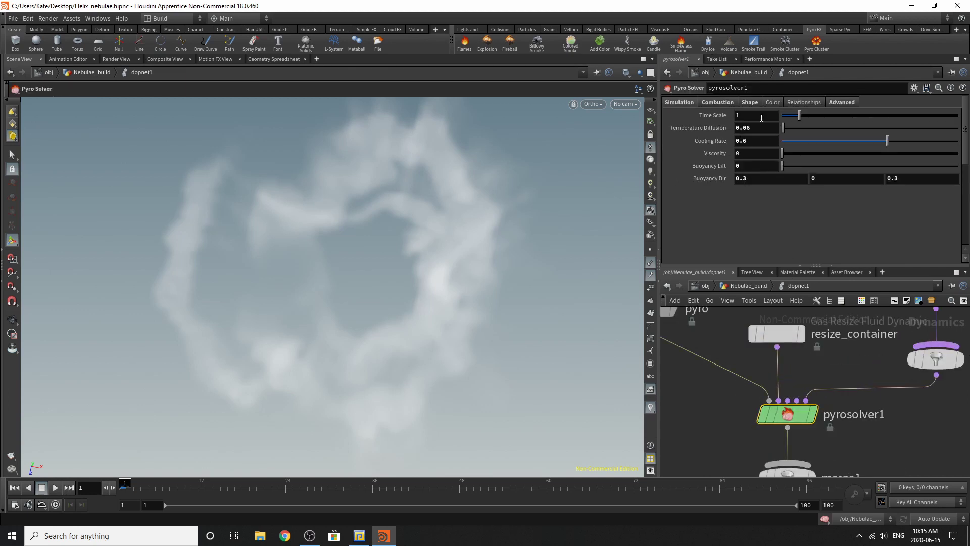
left_click(750, 103)
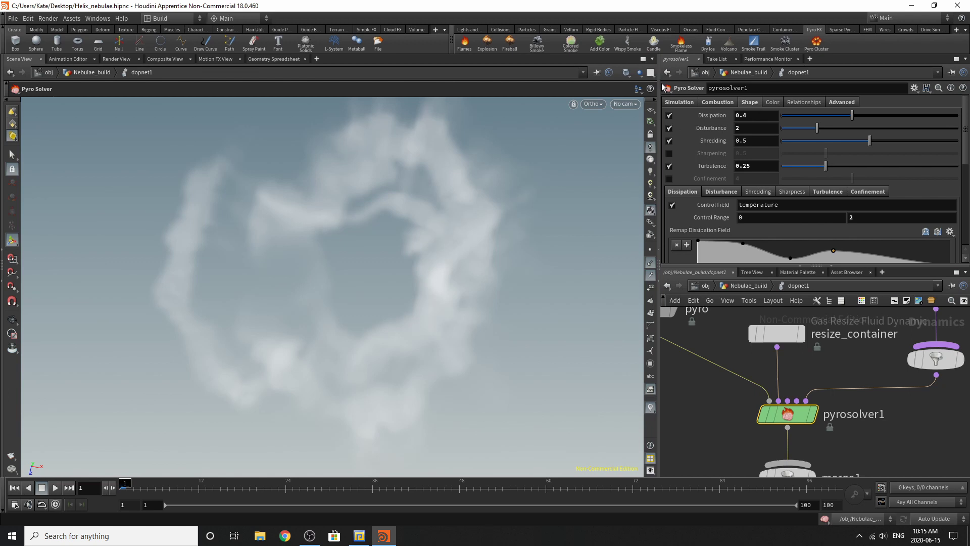
left_click(677, 103)
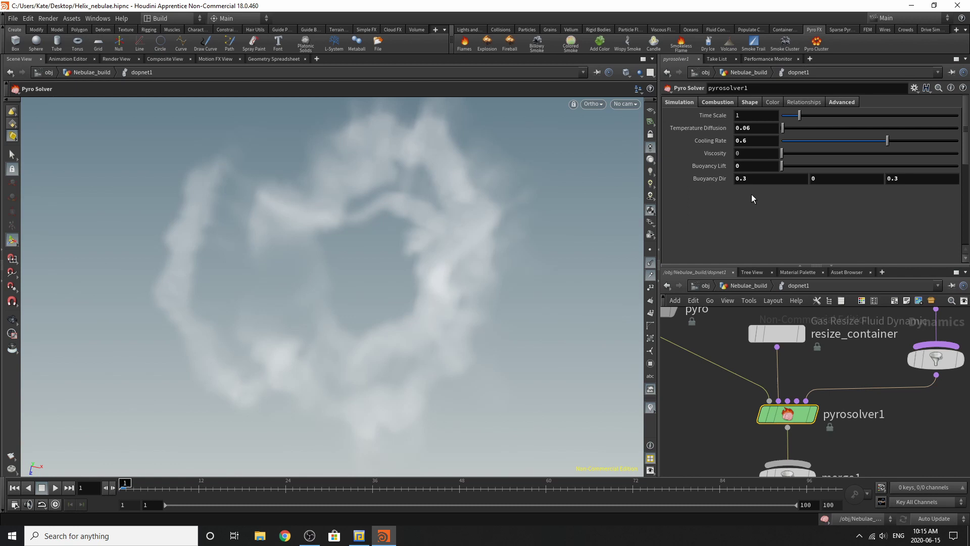
left_click(717, 103)
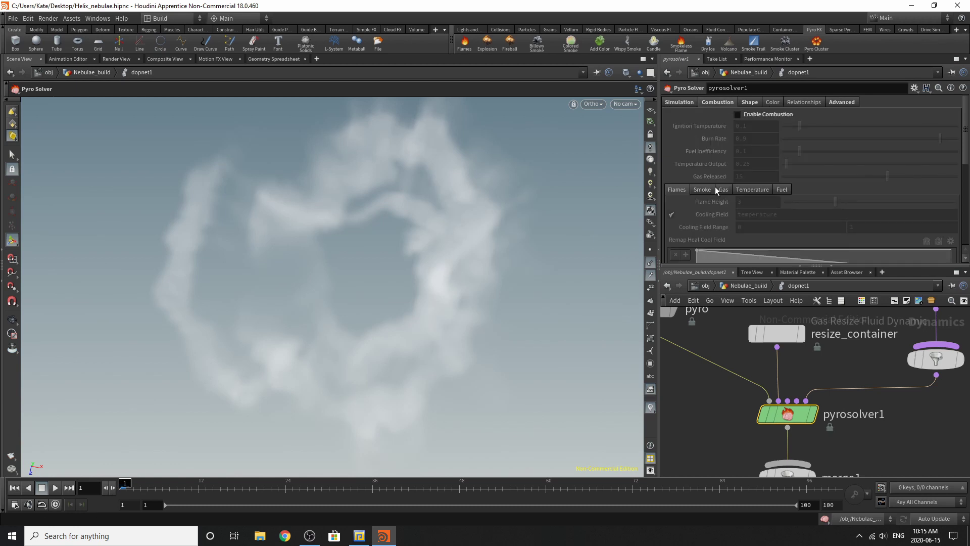
scroll(738, 175, "down", 2)
scroll(739, 174, "up", 2)
left_click(750, 104)
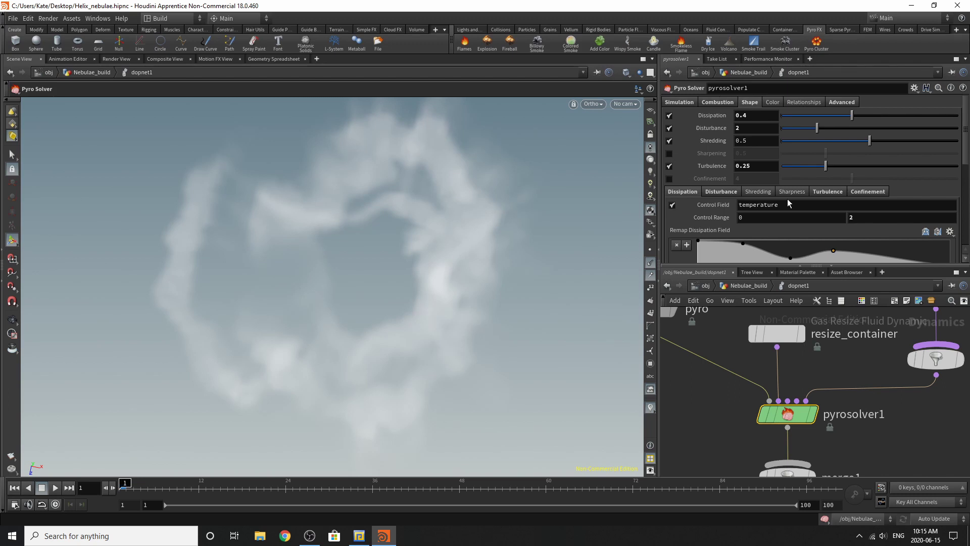
scroll(793, 218, "down", 2)
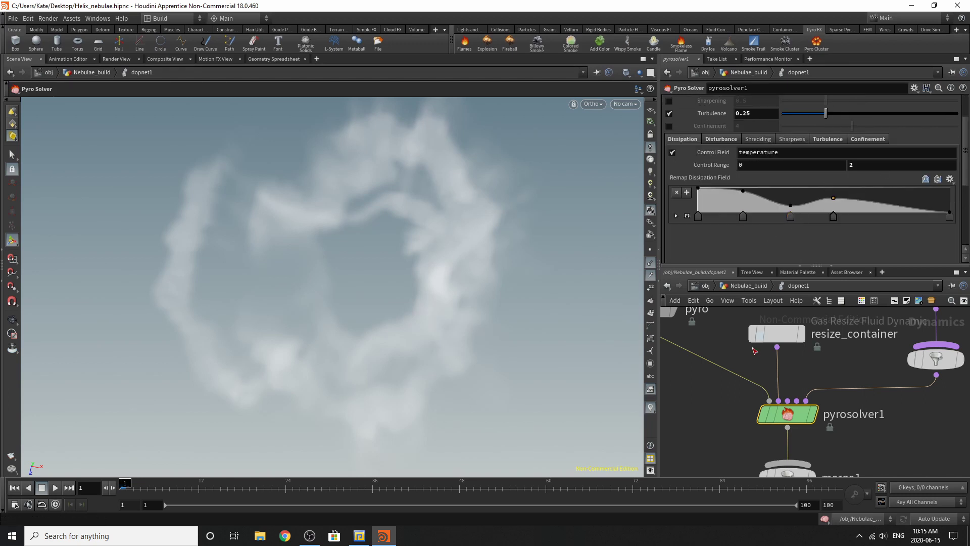
scroll(753, 233, "up", 2)
Review the density, temperature and velocity source operations of source_density_from_Nebulae_build
scroll(814, 389, "down", 1)
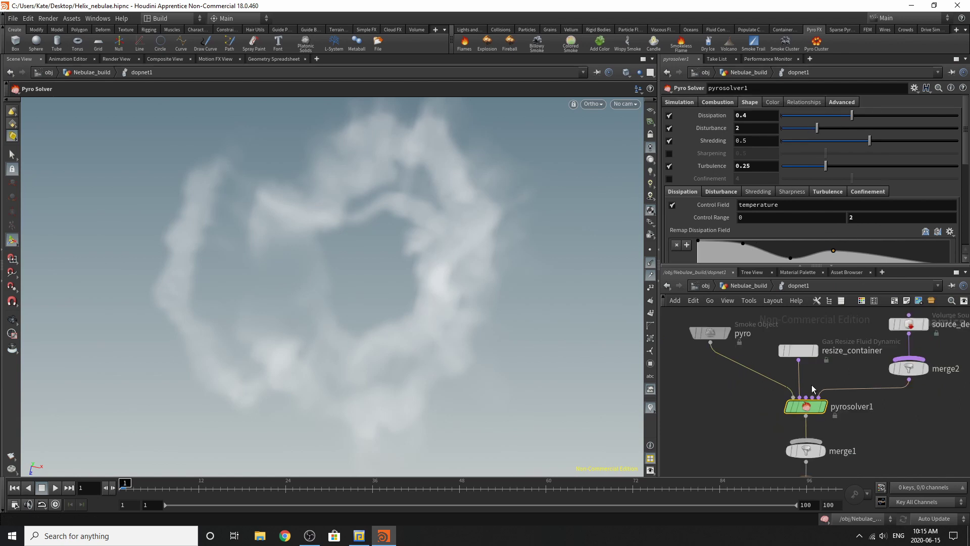
left_click(883, 335)
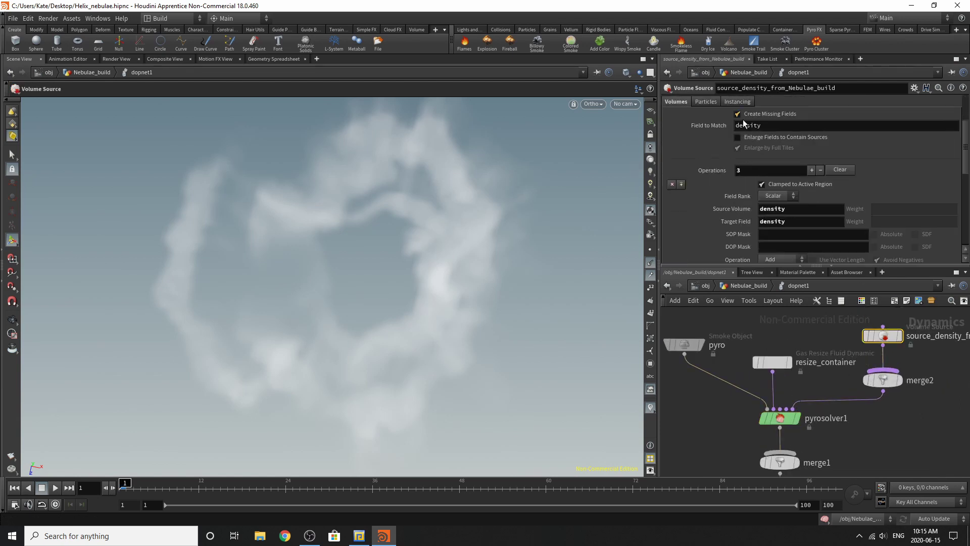
scroll(743, 121, "down", 8)
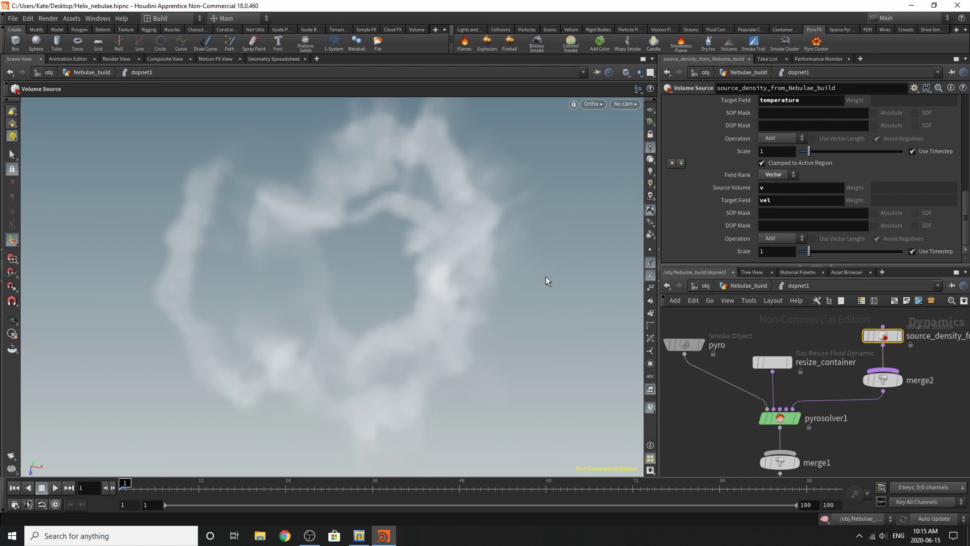
Simulate the smoke up to frame 39 and inspect the resulting cloud from several angles
left_click(393, 482)
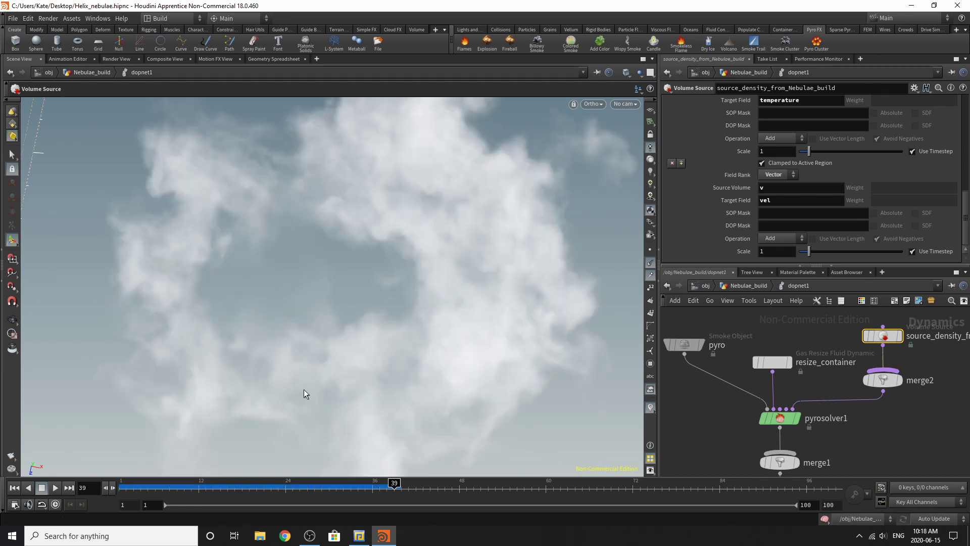
key("Escape")
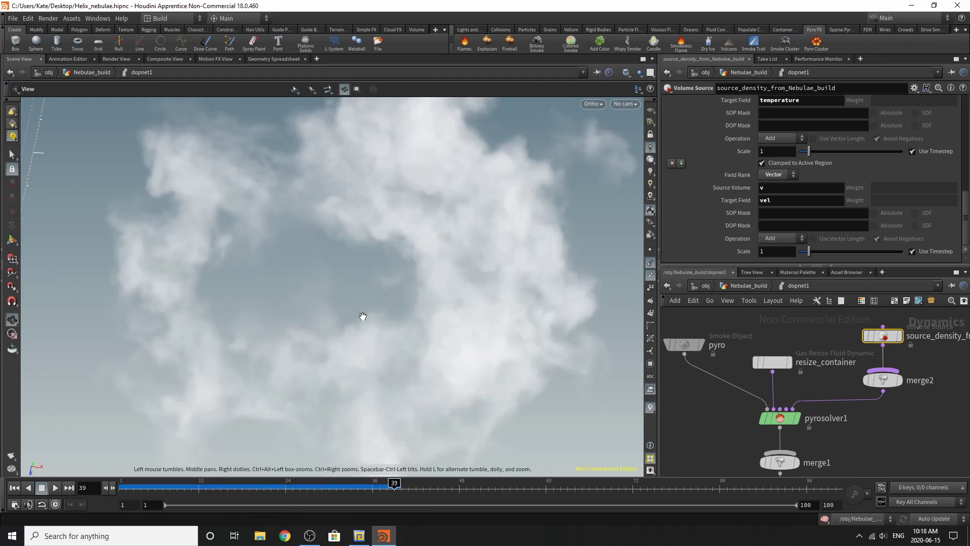
right_click_drag(385, 303, 253, 328)
left_click_drag(253, 329, 330, 281)
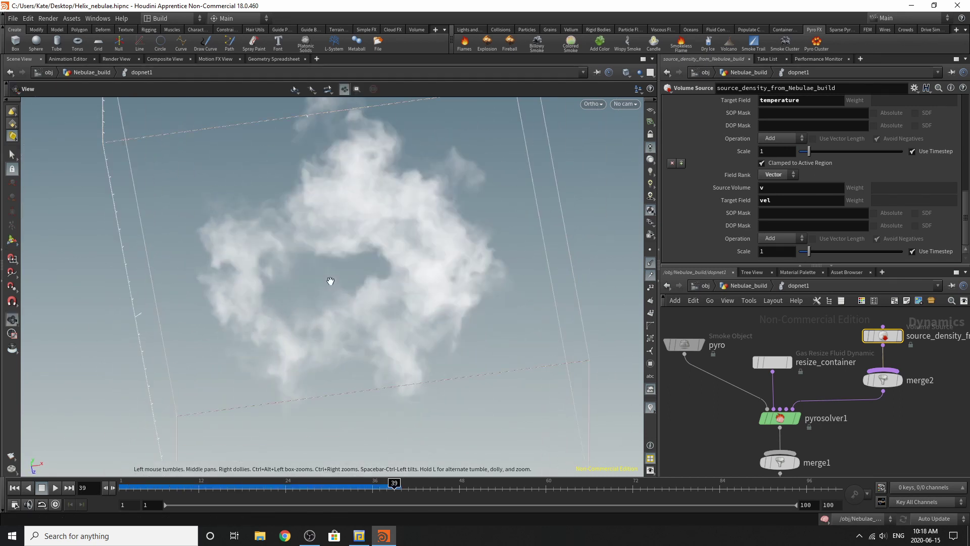
right_click_drag(347, 253, 407, 204)
left_click_drag(345, 292, 430, 336)
key("Return")
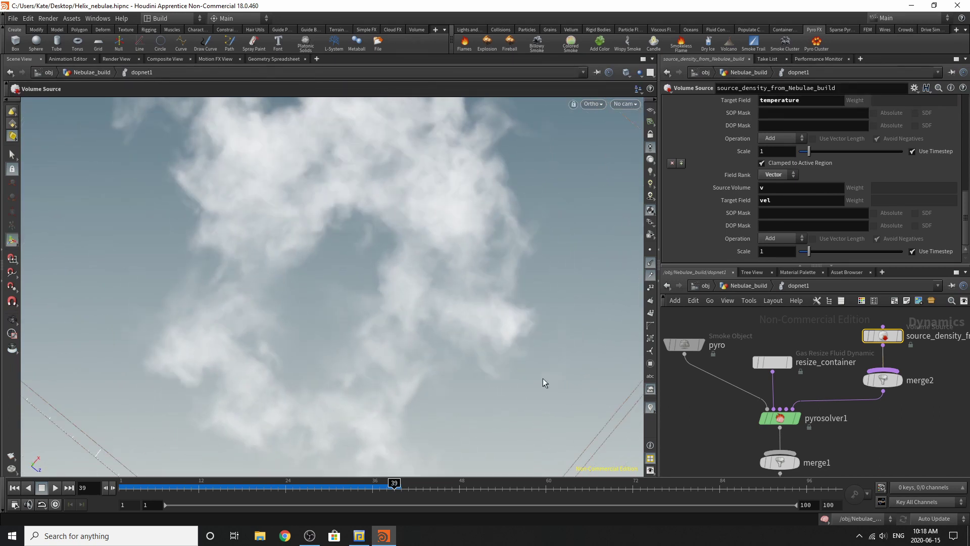
Leave dopnet1, return to the object level and open pyro_import to examine its DOP import nodes
left_click(751, 286)
scroll(797, 459, "down", 6)
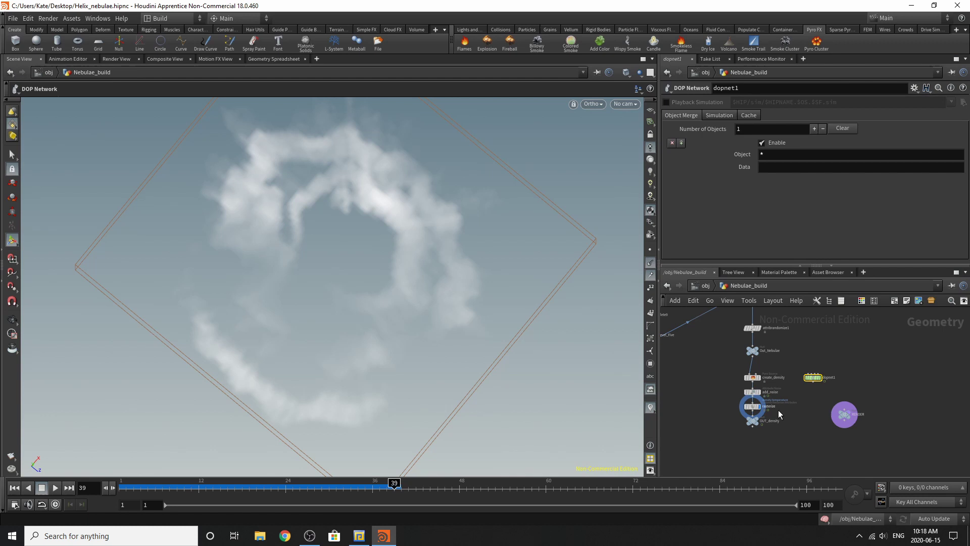
left_click(705, 286)
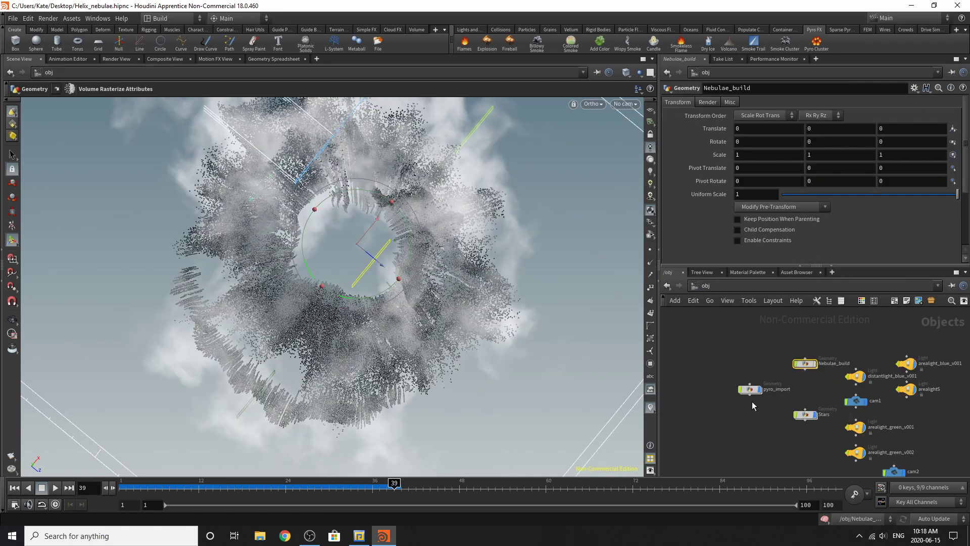
scroll(767, 374, "up", 3)
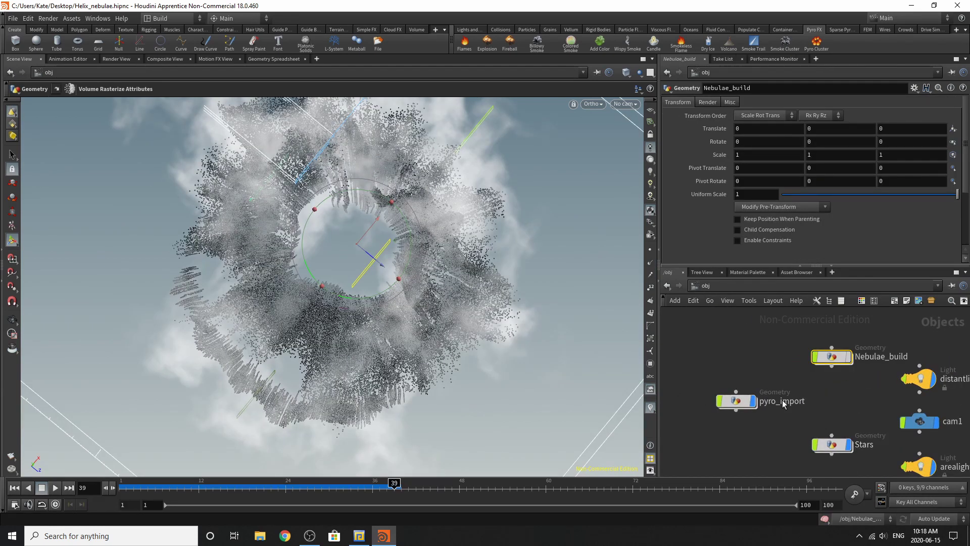
double_click(735, 400)
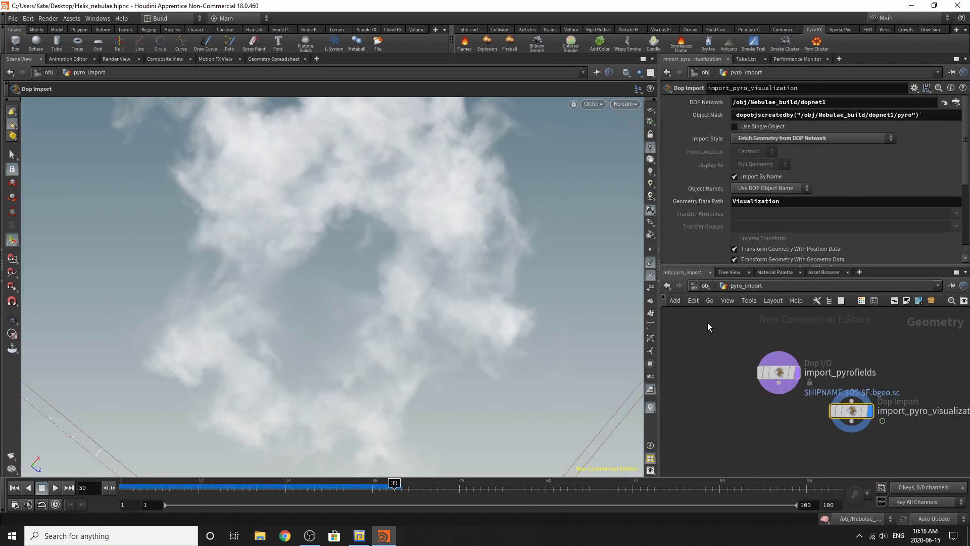
Open the Stars object and display object_merge1 to examine the merged Out_Nebulae points
left_click(704, 286)
left_click(829, 442)
double_click(831, 443)
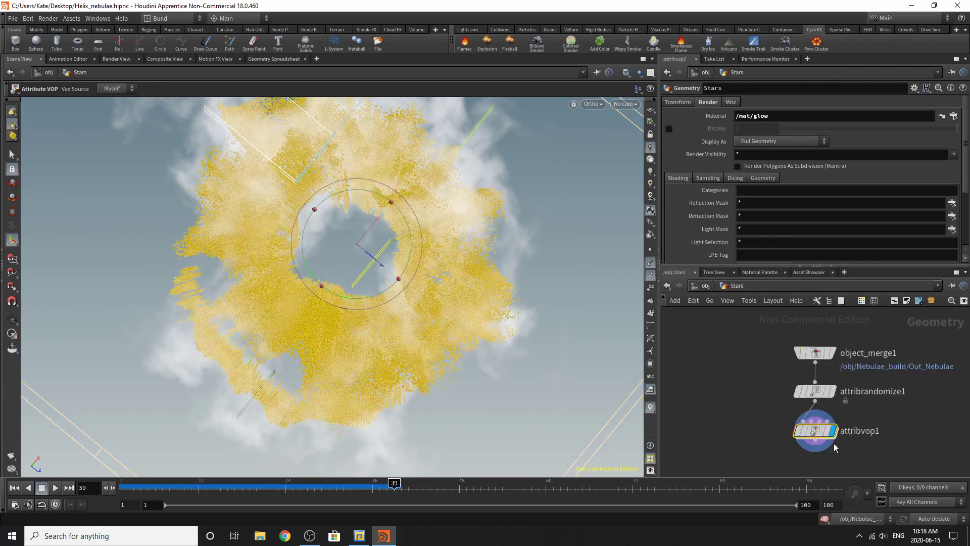
left_click(833, 352)
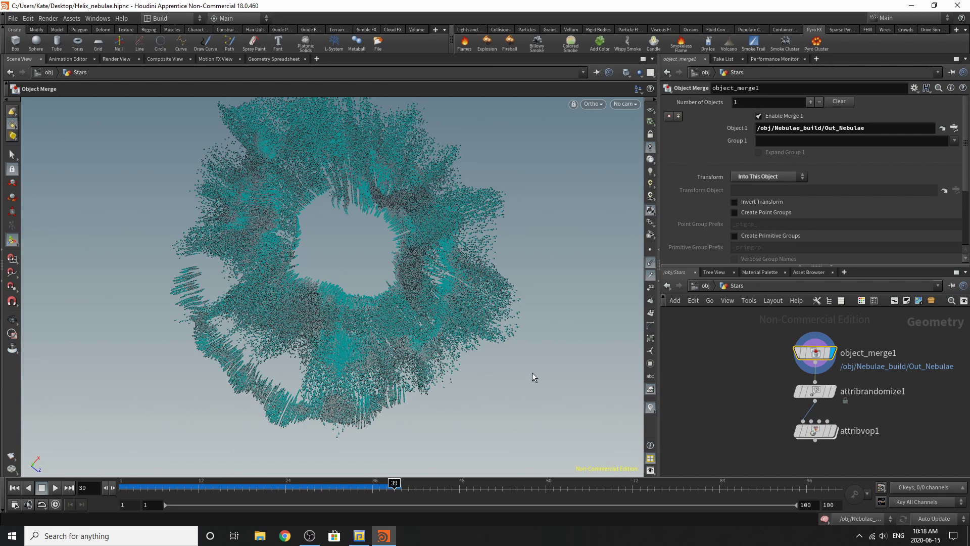
Display attribrandomize1 and attribvop1 in Stars, reviewing the randomized pscale range and the Attribute VOP settings
left_click(823, 390)
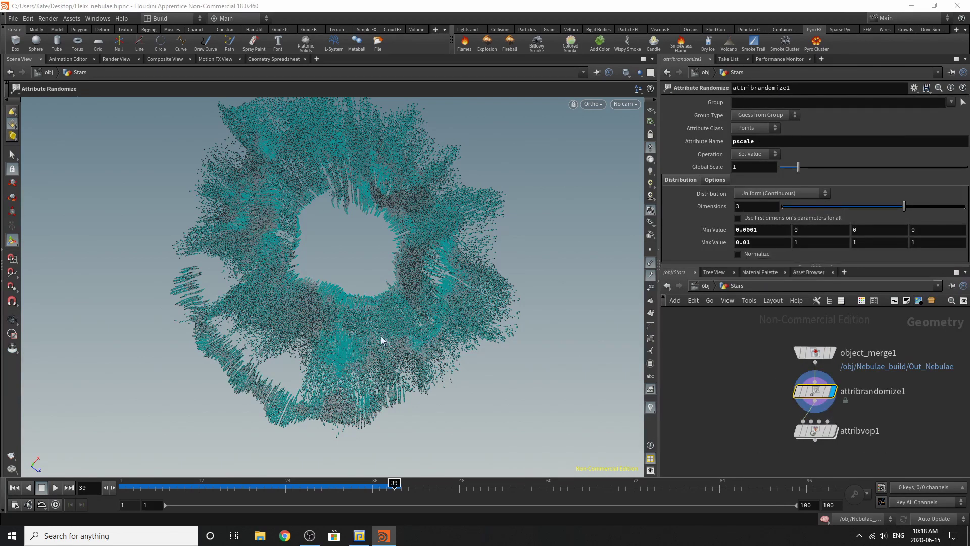
left_click_drag(381, 340, 429, 217, "alt")
right_click_drag(429, 216, 554, 261, "alt")
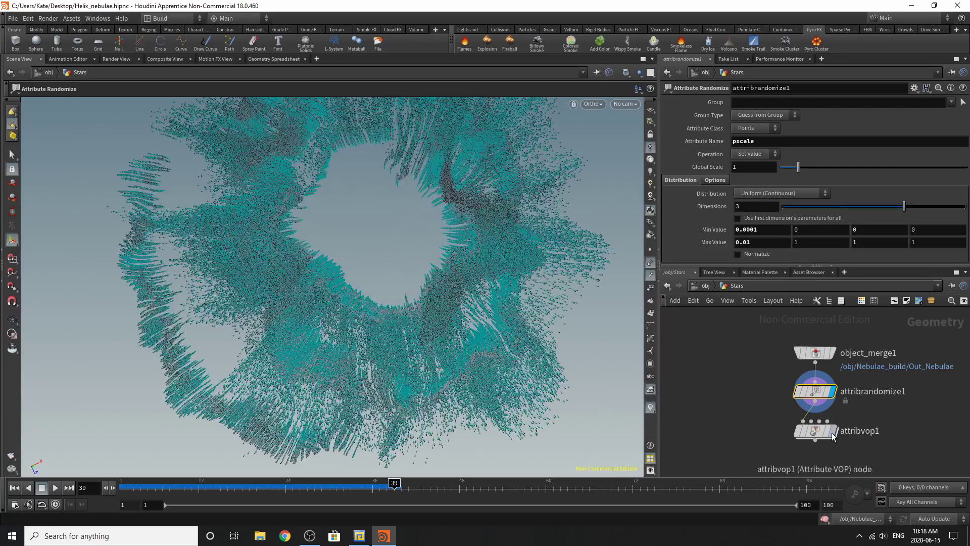
left_click(828, 430)
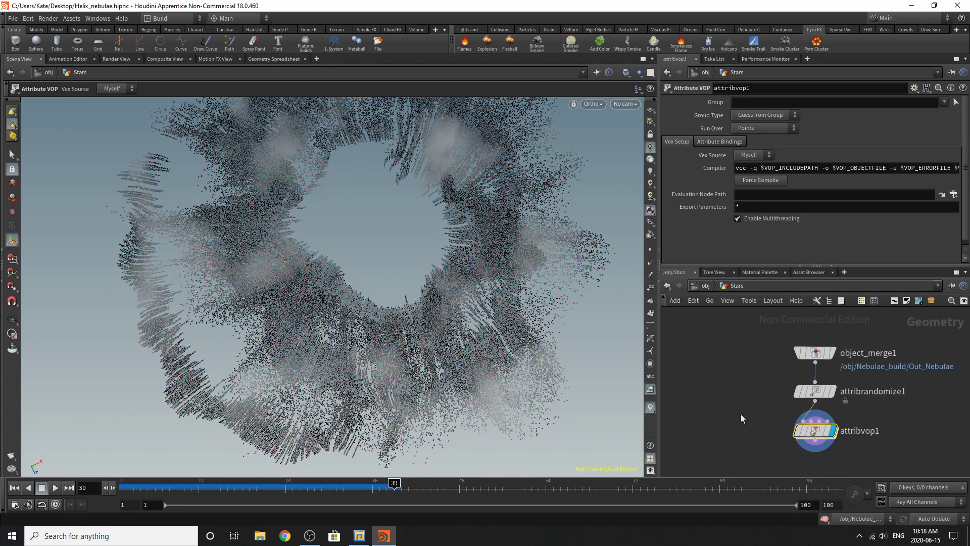
left_click(832, 392)
Return to the object level and look at the whole nebula through cam1
left_click(710, 286)
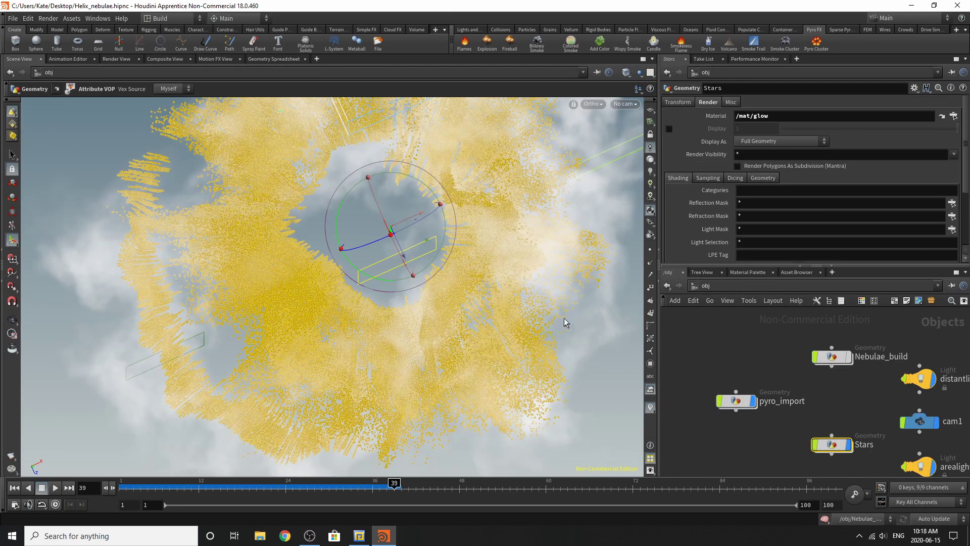
key("Escape")
left_click_drag(514, 315, 455, 329)
key("Return")
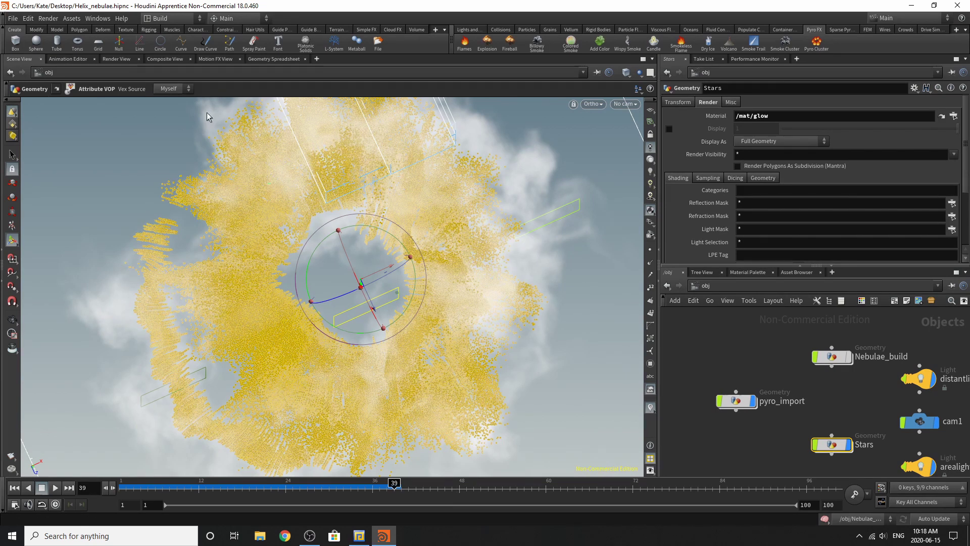
left_click(626, 104)
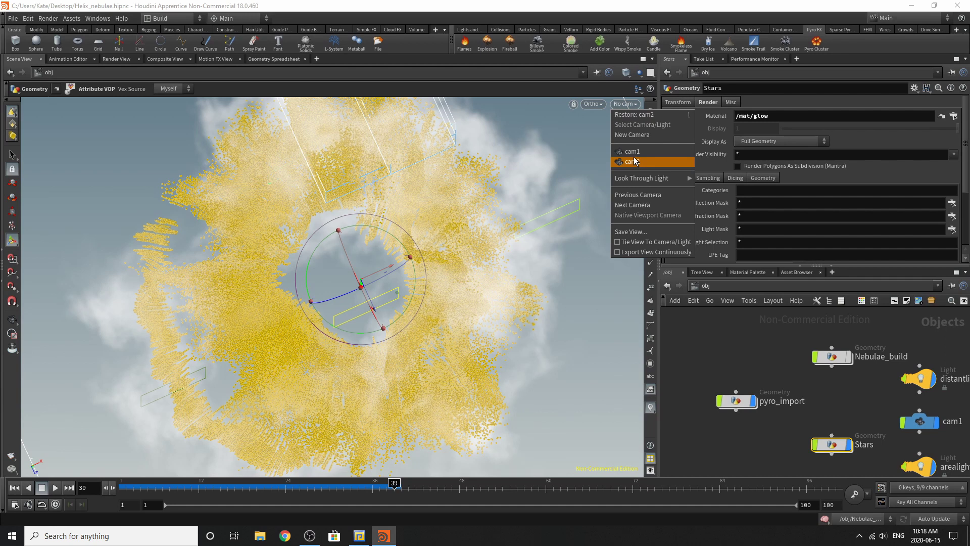
left_click(636, 161)
left_click(626, 105)
left_click(634, 153)
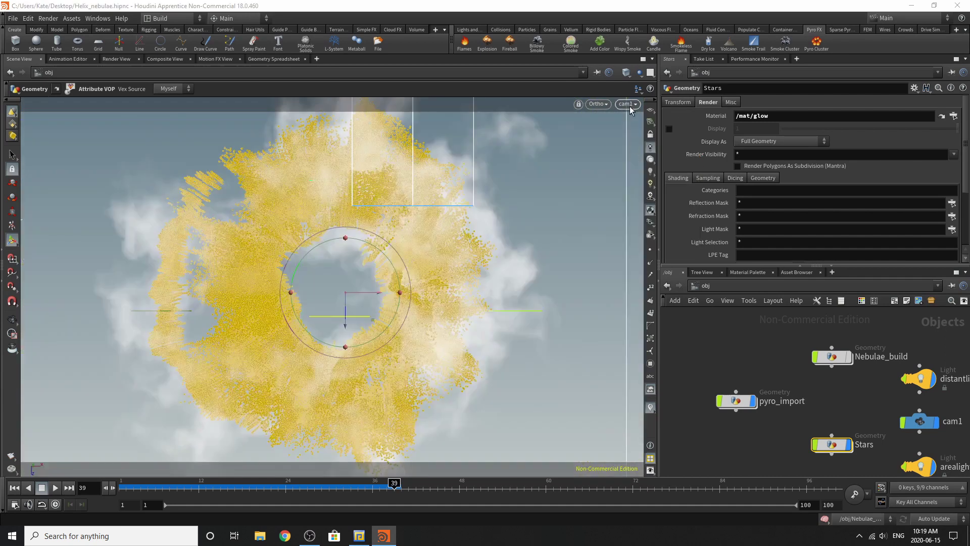
left_click(629, 105)
left_click(577, 294)
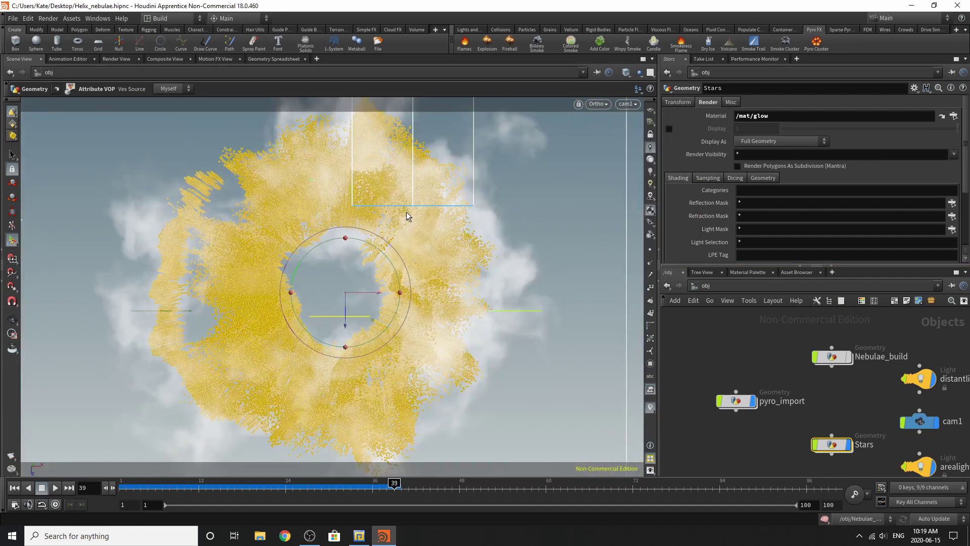
Start a preview render of frame 39 with /out/mantra_ipr and enlarge the rendered nebula
left_click(116, 58)
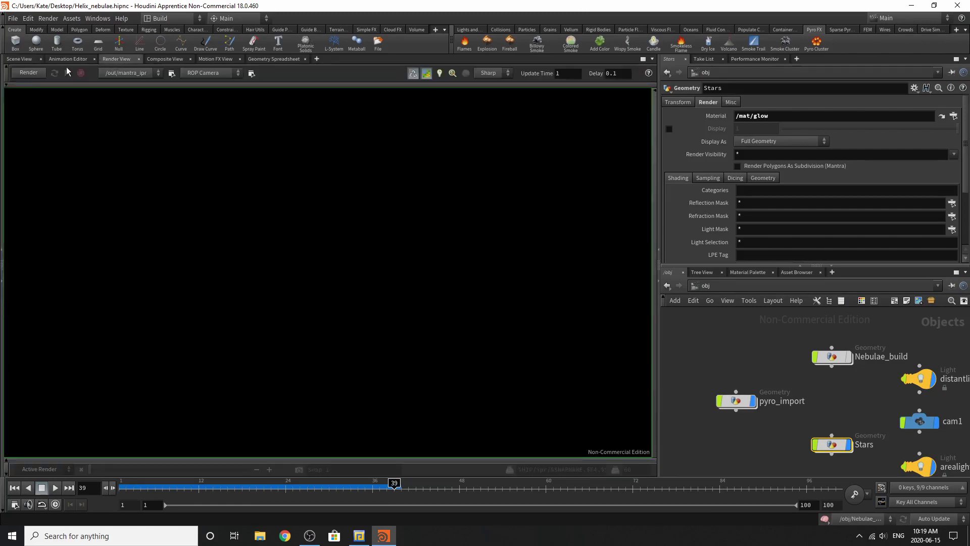
left_click(29, 72)
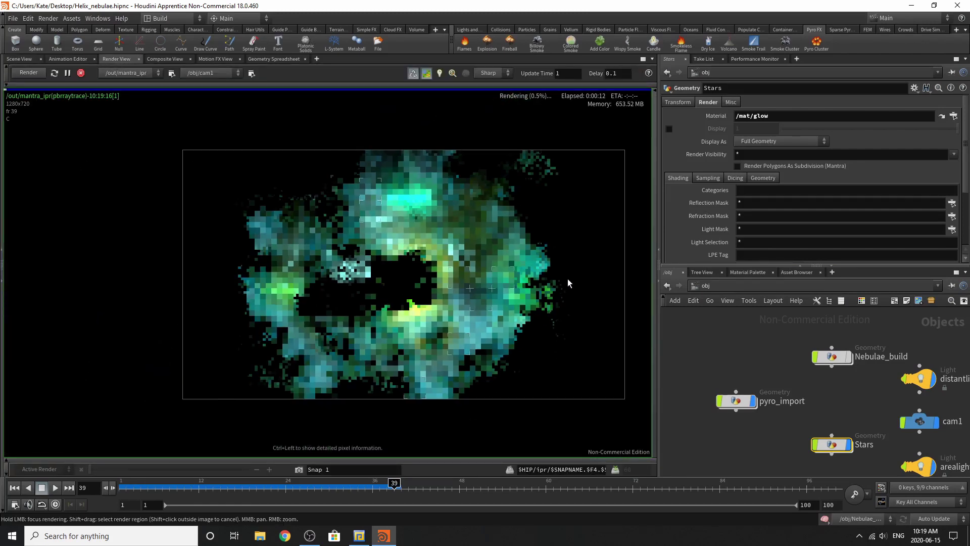
scroll(484, 286, "up", 1)
scroll(743, 405, "down", 6)
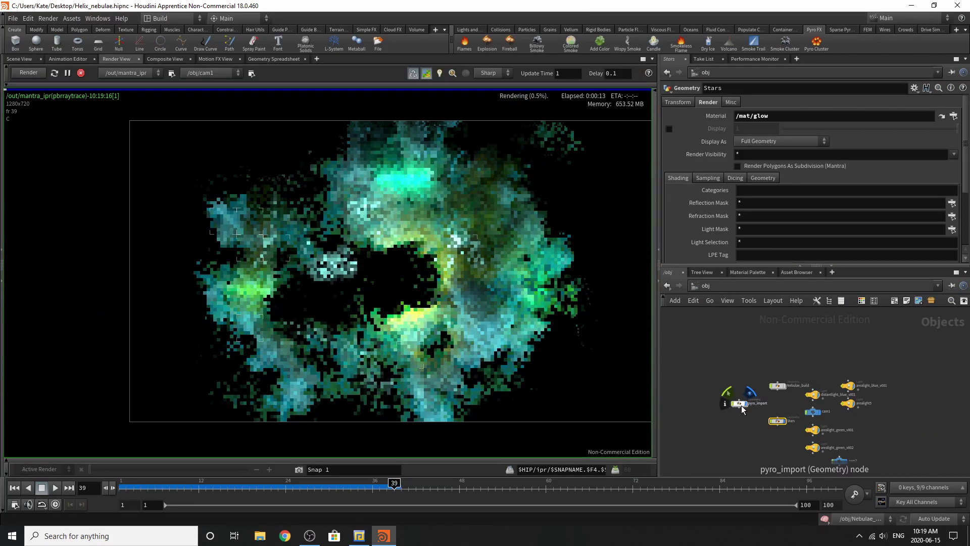
scroll(796, 410, "up", 6)
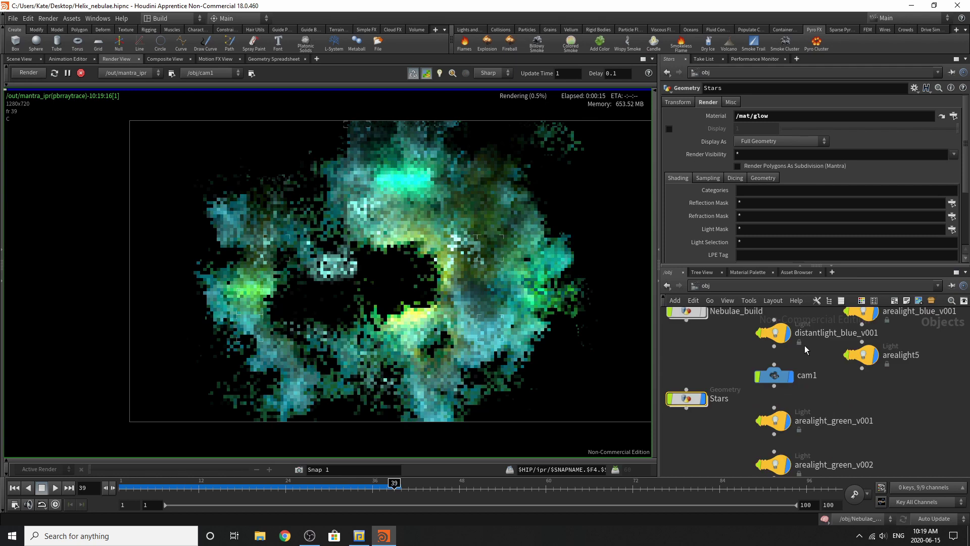
Review the light and transform settings of distantlight_blue_v001 and the light settings of arealight_blue_v001
left_click(777, 340)
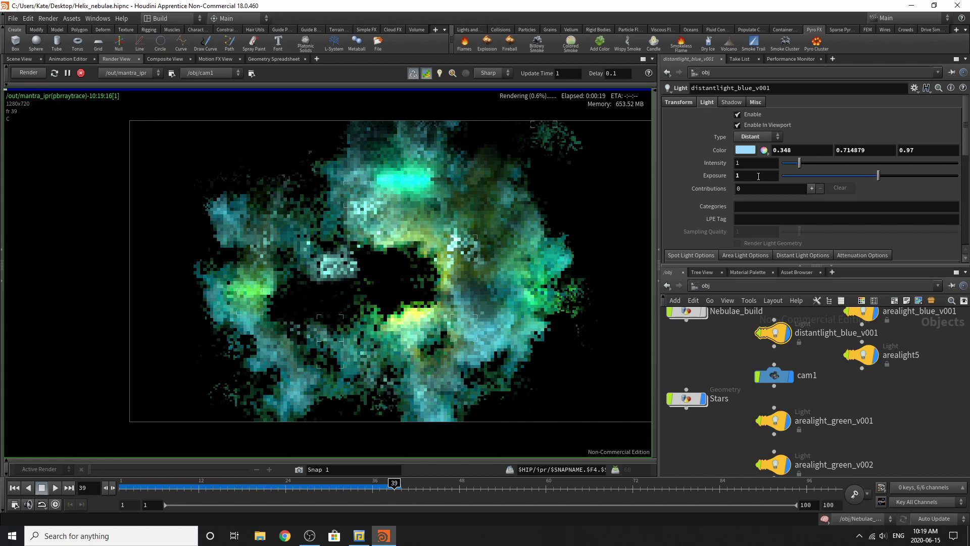
left_click(681, 101)
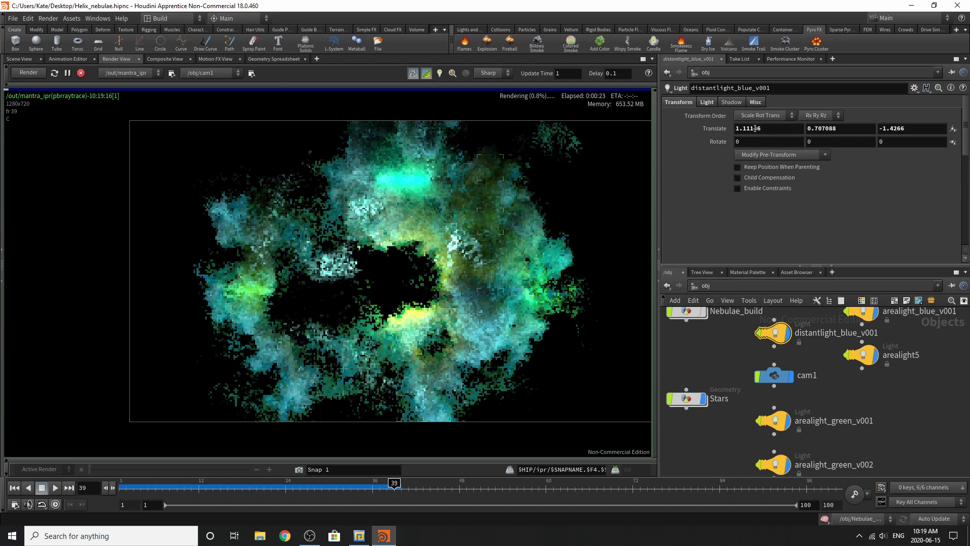
left_click(824, 360)
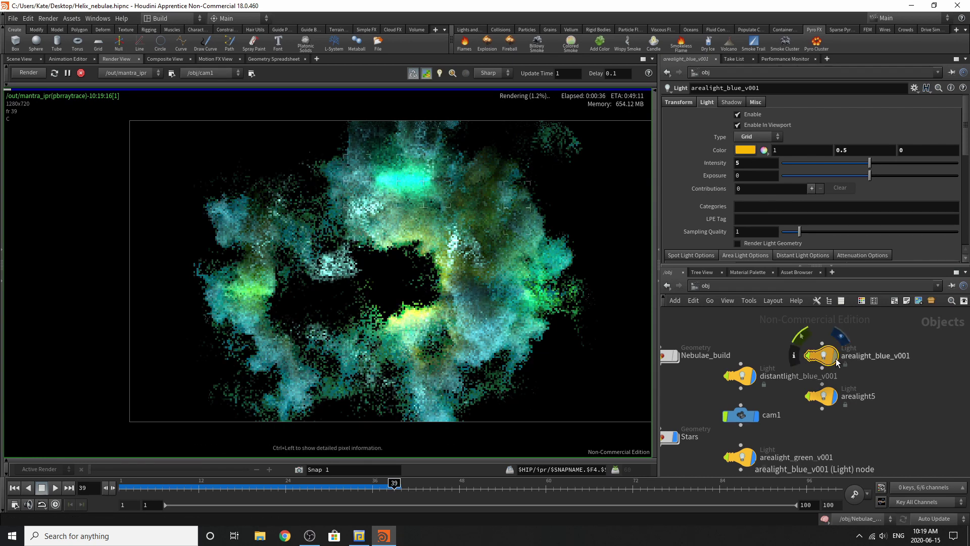
left_click(807, 357)
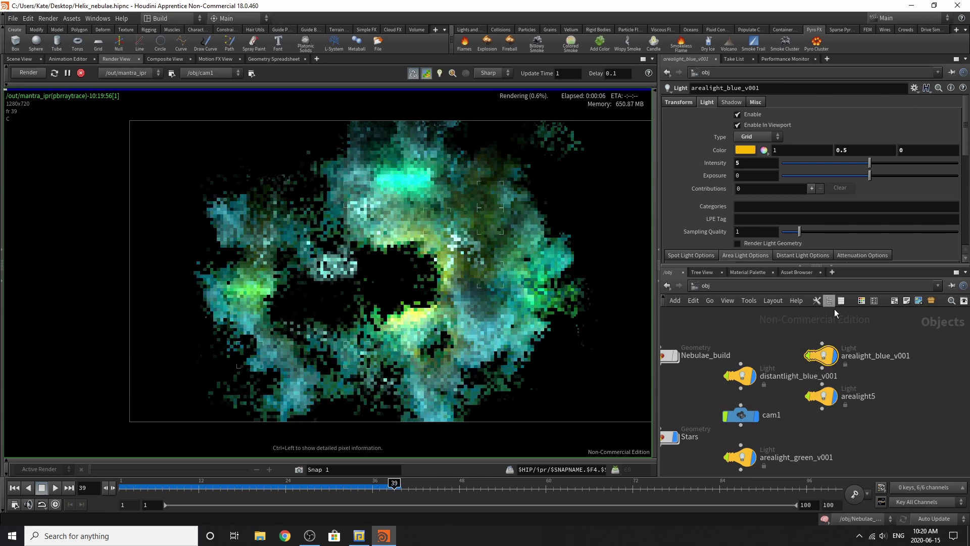
Rename the arealight_blue_v001 light as arealight_orange_v001
double_click(880, 356)
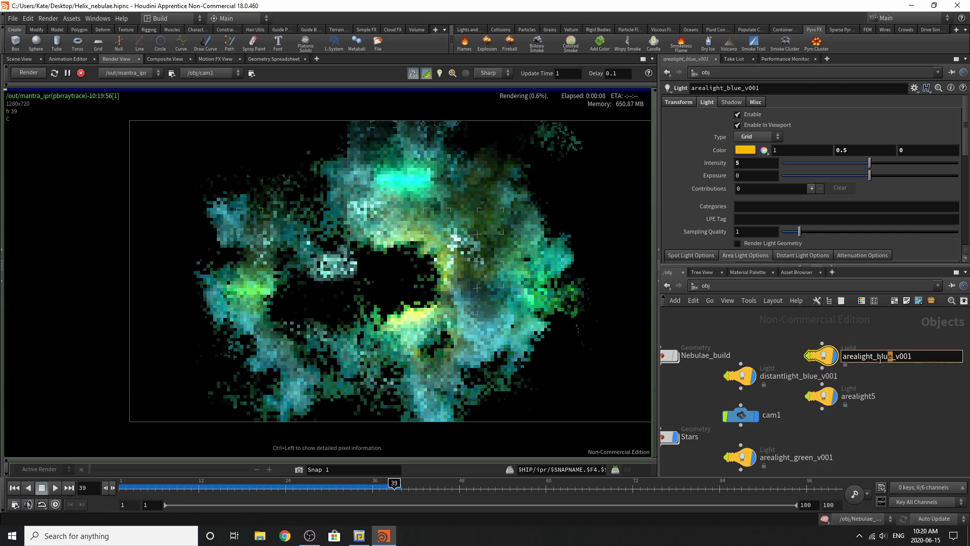
left_click_drag(880, 359, 877, 361)
type("orange")
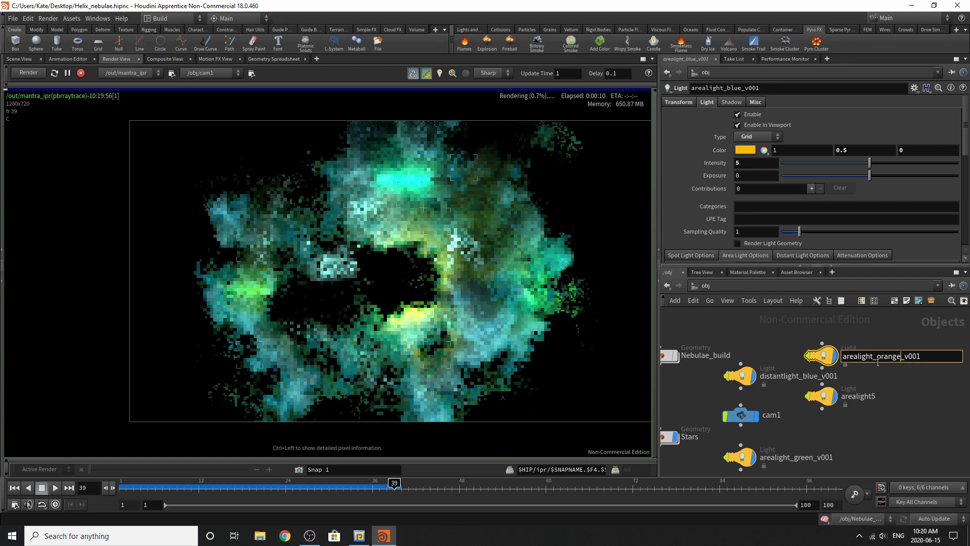
key("Return")
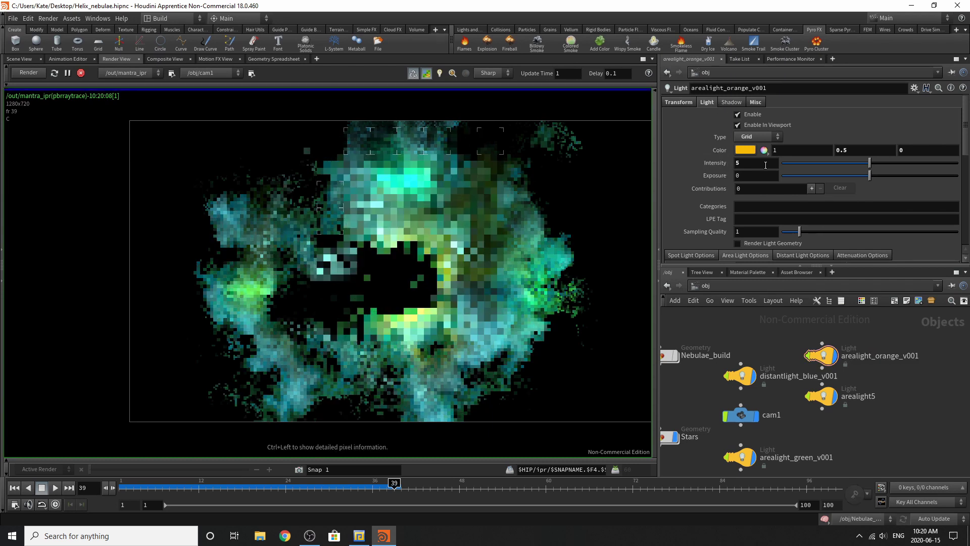
Check the transform values of arealight_orange_v001 and review the light and transform settings of arealight5
left_click(687, 102)
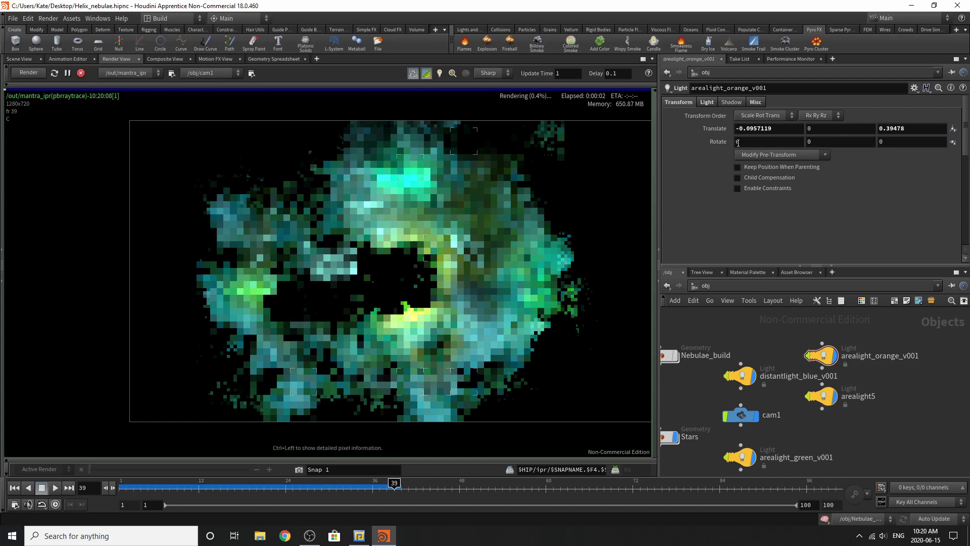
middle_click_drag(827, 412, 839, 407)
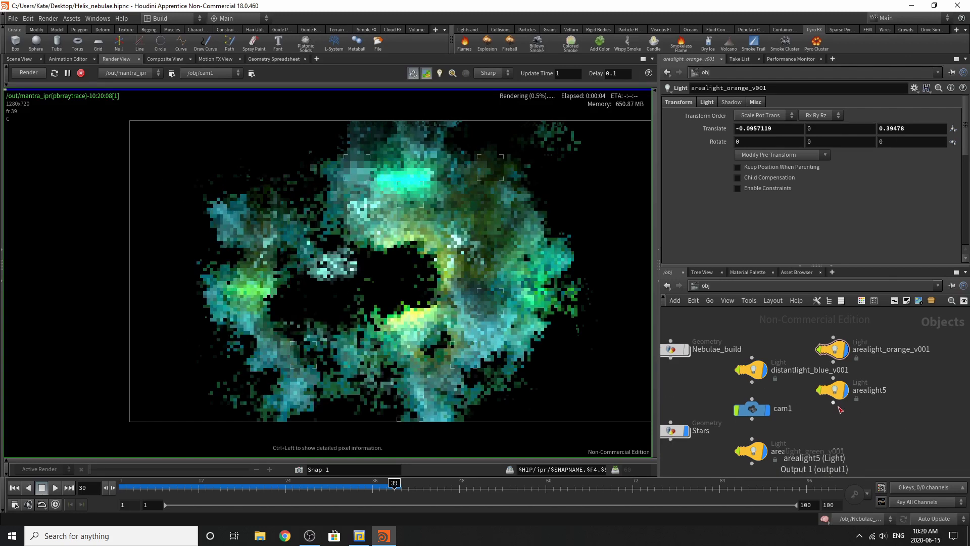
scroll(840, 409, "up", 2)
left_click(833, 386)
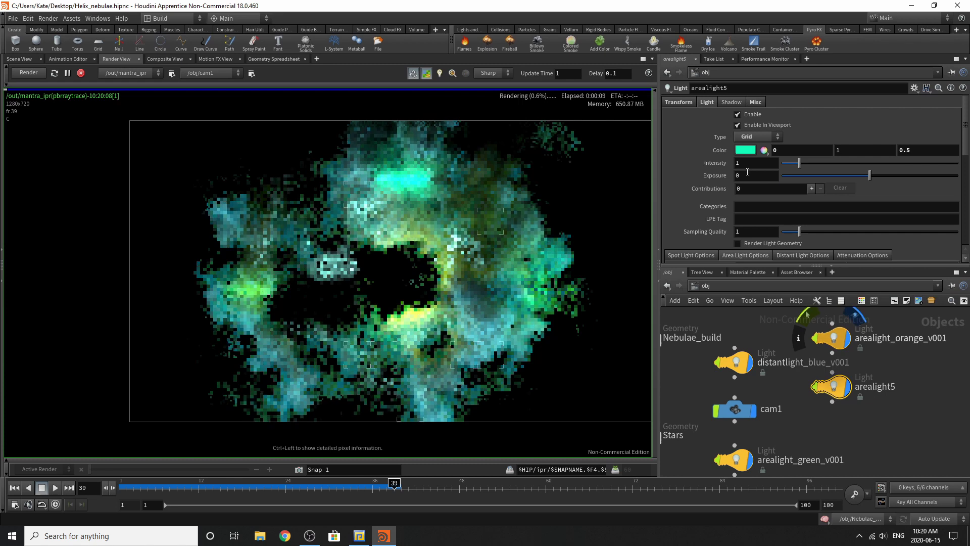
left_click(684, 105)
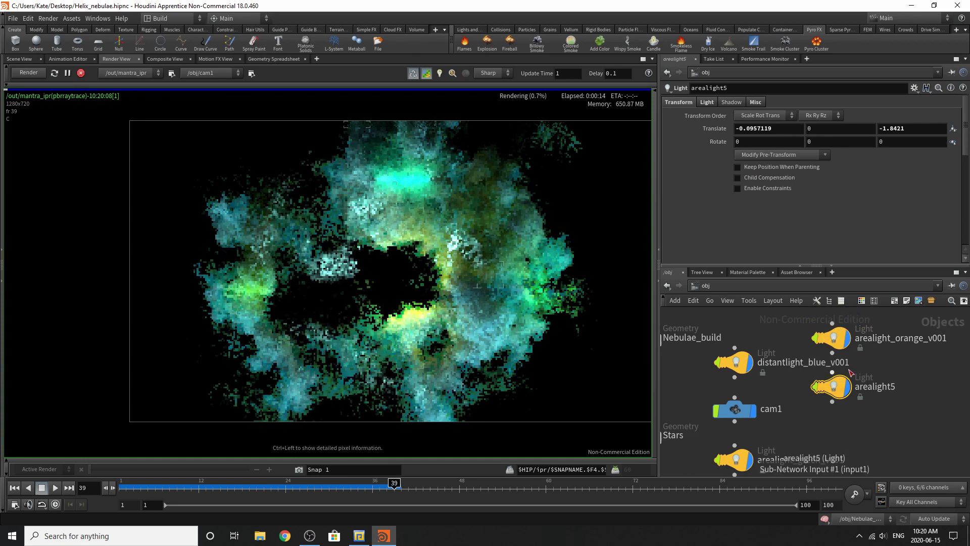
Compare the light and transform settings of arealight_green_v001 and arealight_green_v002
middle_click_drag(740, 468, 797, 400)
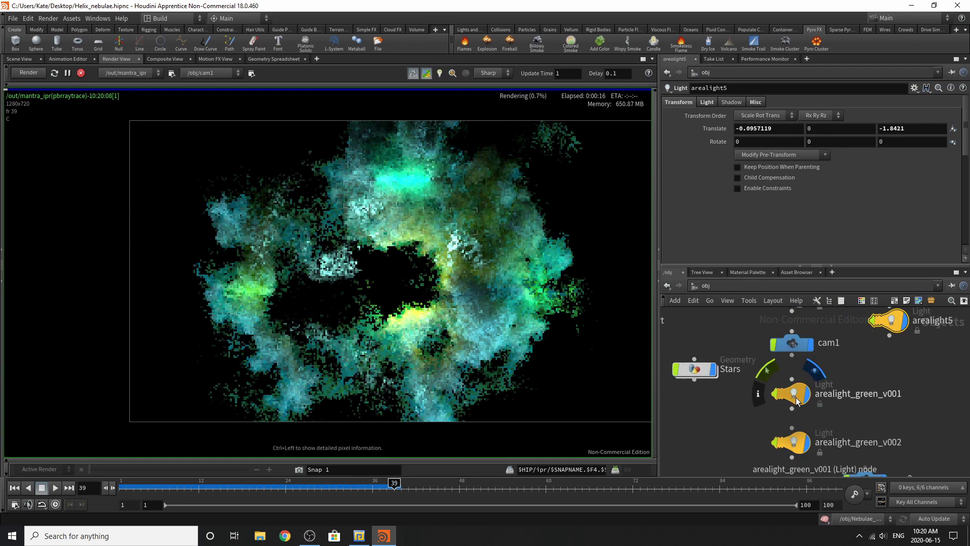
left_click(795, 398)
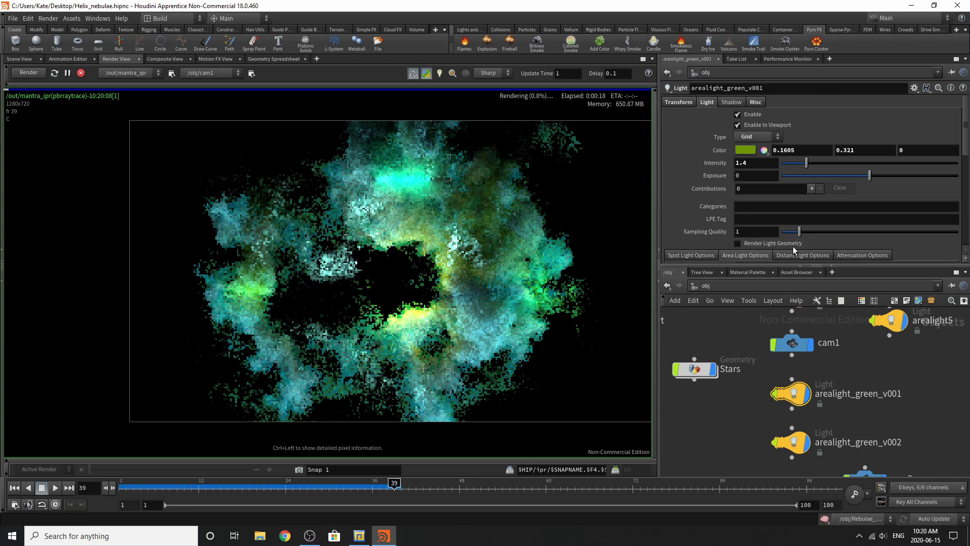
left_click(679, 103)
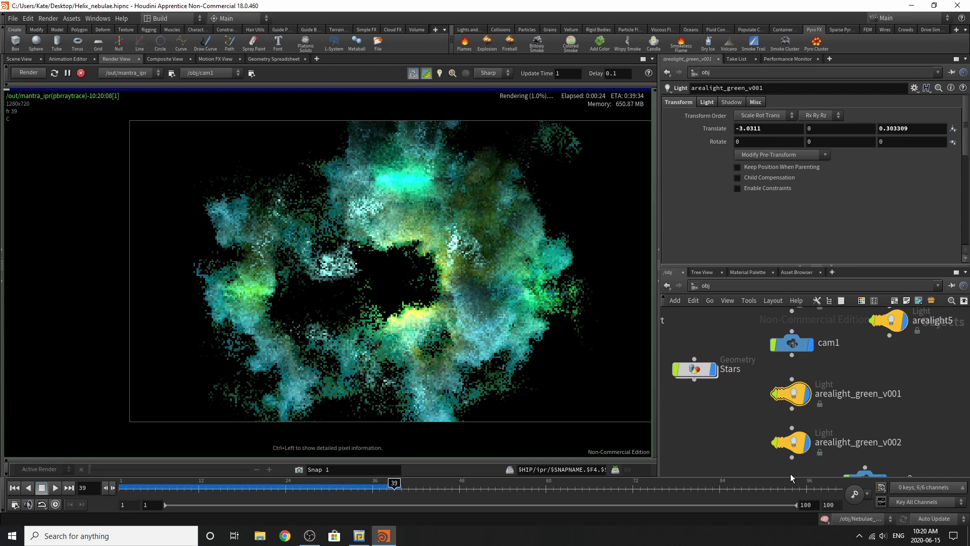
left_click(792, 441)
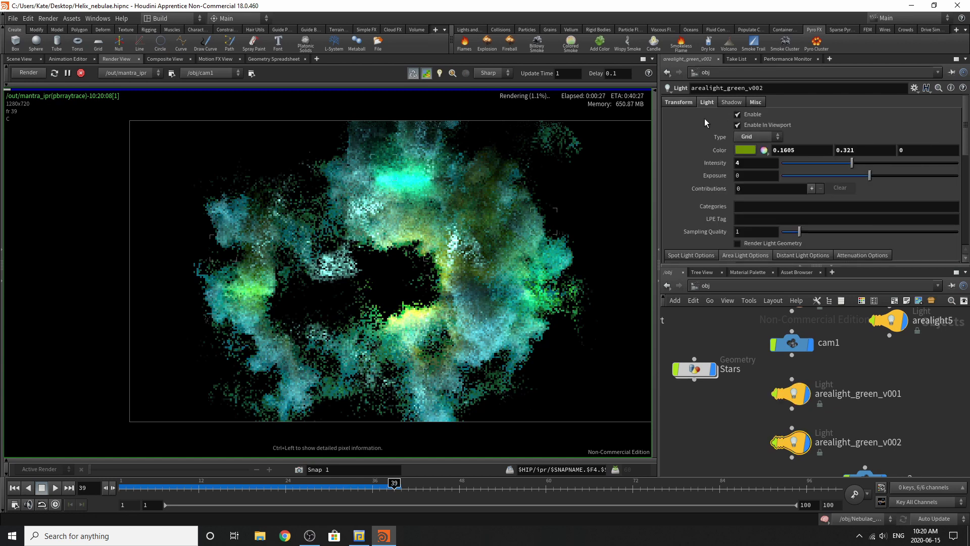
left_click(679, 103)
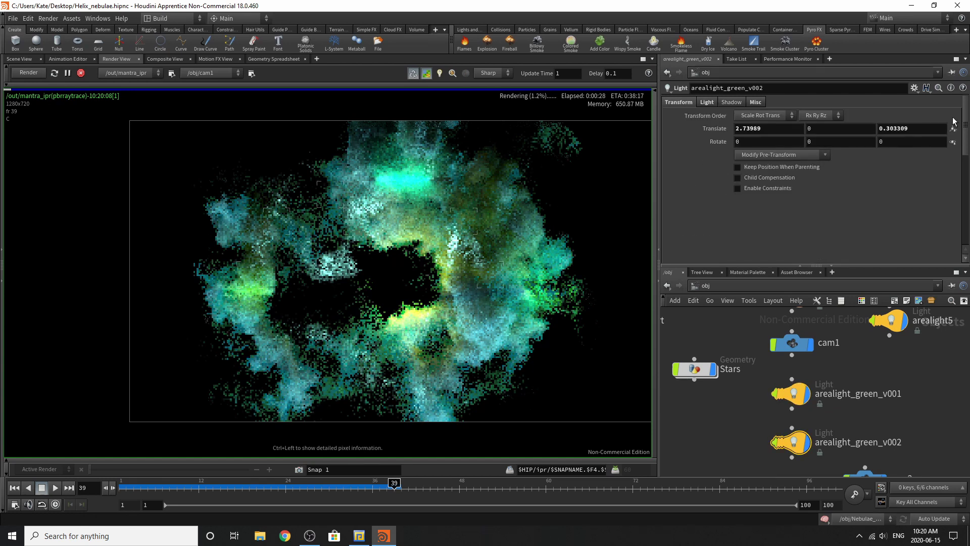
Examine the preview render of the nebula up close, focusing the rendering on the bright area beside the central hole
scroll(826, 365, "down", 3)
scroll(751, 349, "up", 3)
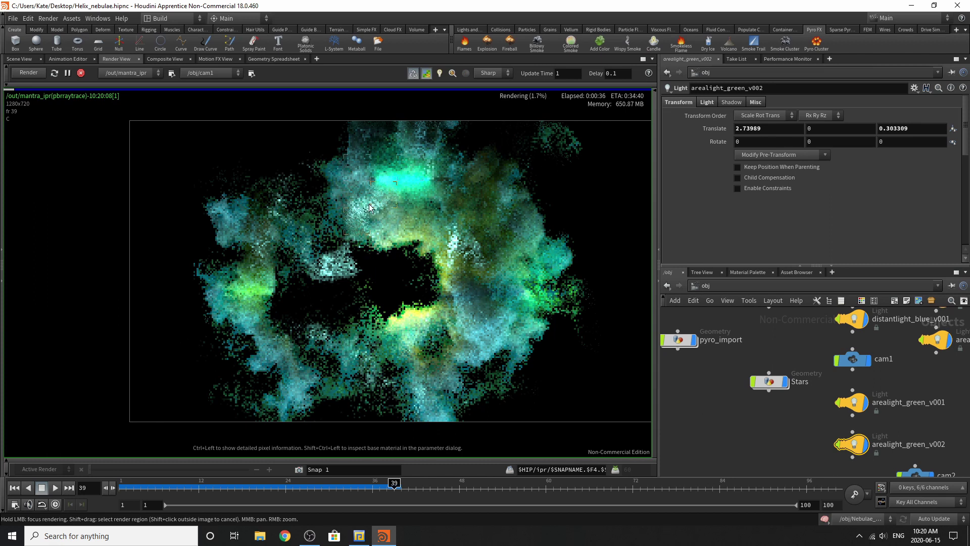
left_click_drag(357, 207, 382, 207)
scroll(361, 207, "up", 2)
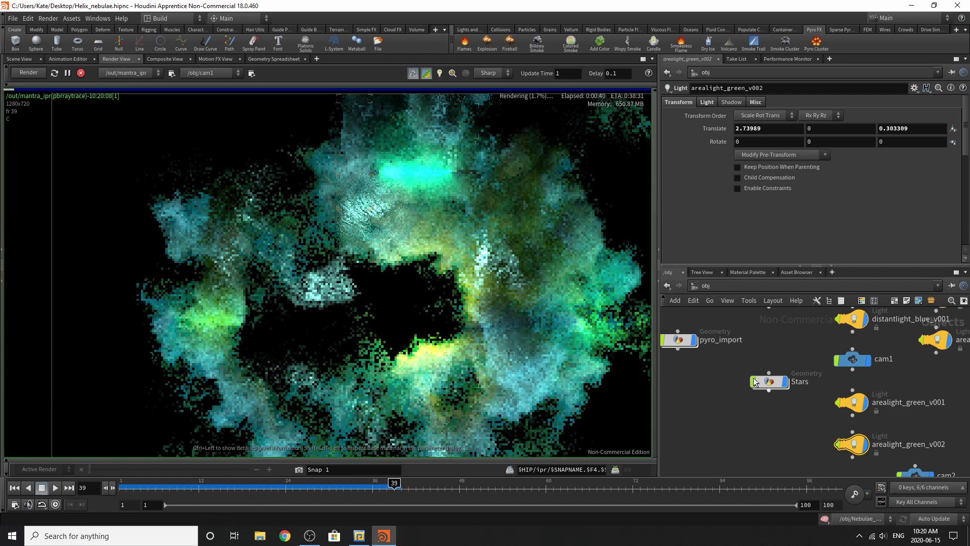
scroll(332, 214, "up", 2)
mouse_move(411, 202)
left_mouse_down()
mouse_move(340, 205)
mouse_move(361, 185)
mouse_move(312, 214)
mouse_move(442, 243)
left_mouse_up()
scroll(443, 248, "down", 4)
scroll(438, 307, "up", 2)
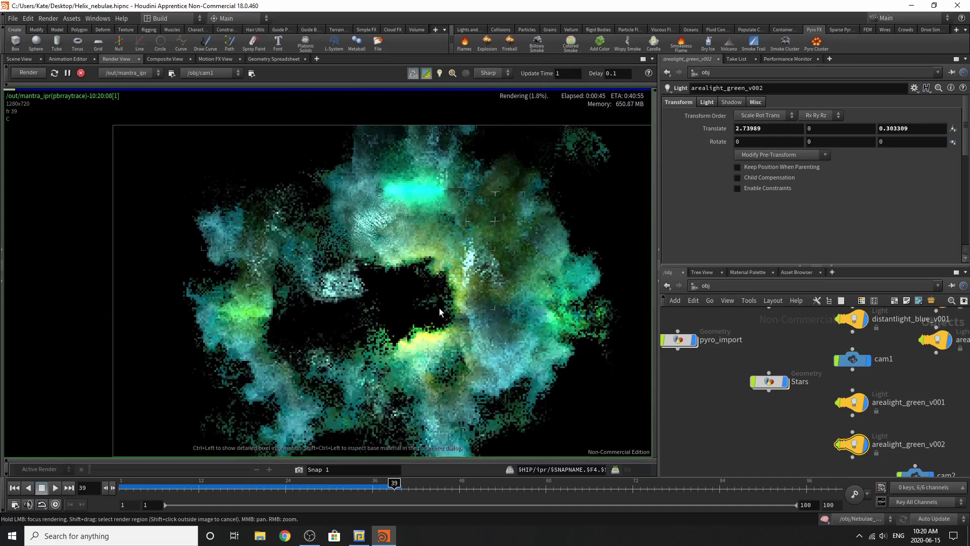
scroll(333, 227, "down", 1)
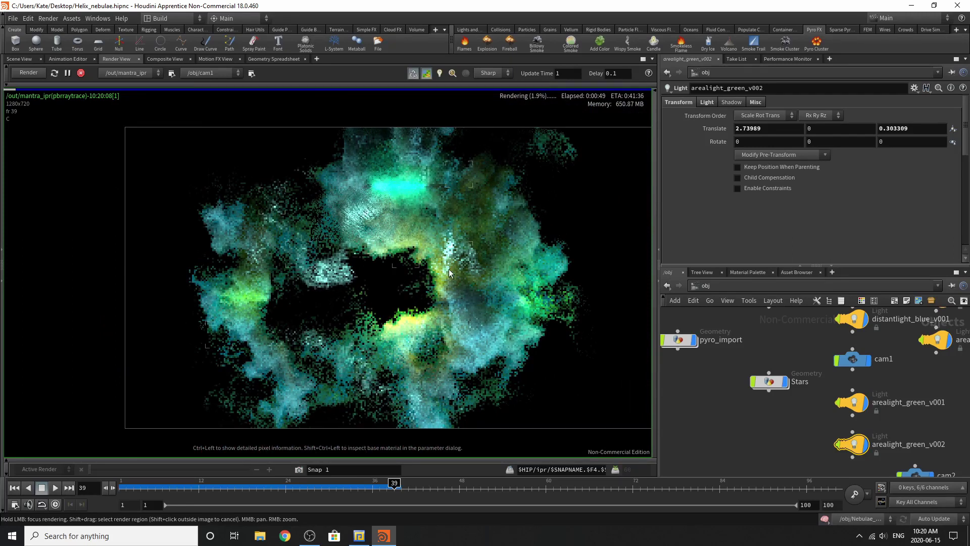
left_click(459, 250)
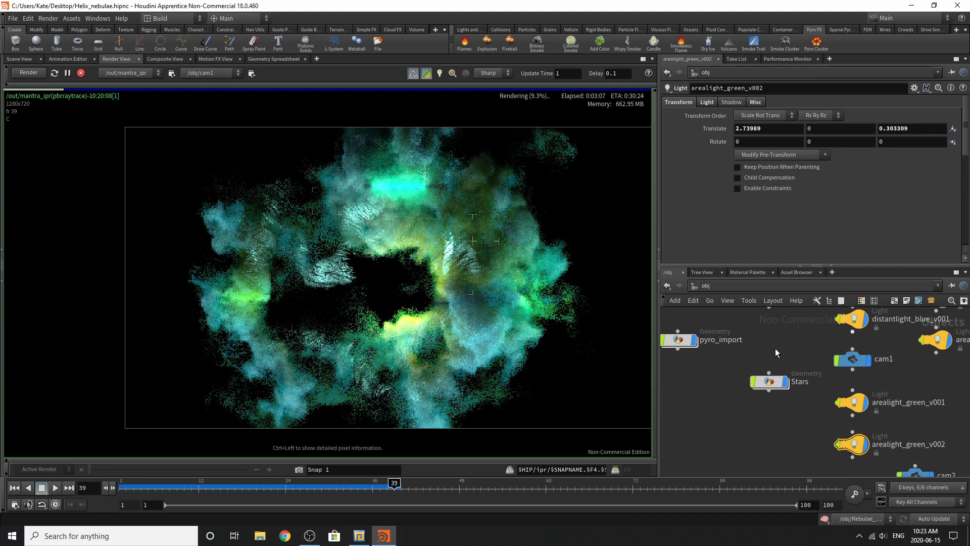
Check the material assigned to the Stars object and review the glow material's surface parameters
key("h")
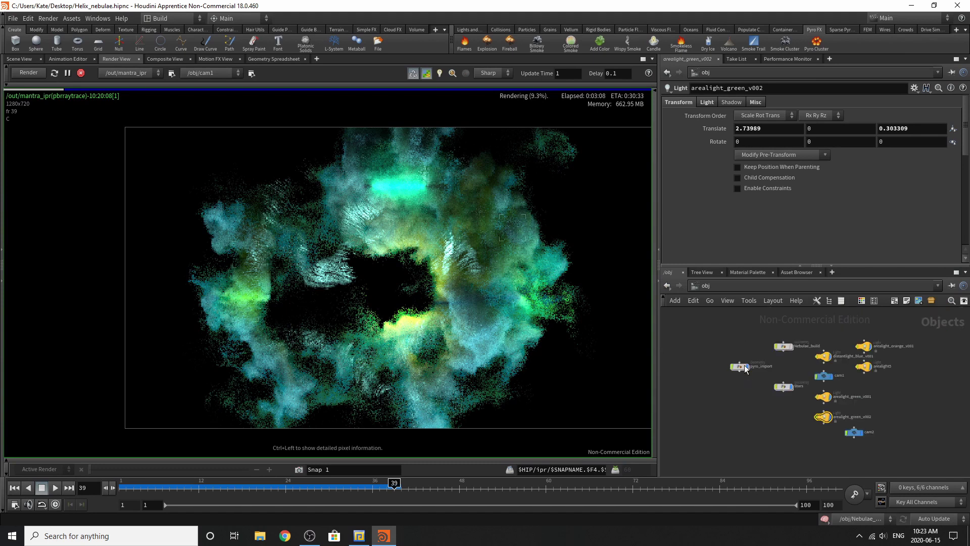
left_click(783, 387)
scroll(784, 387, "up", 5)
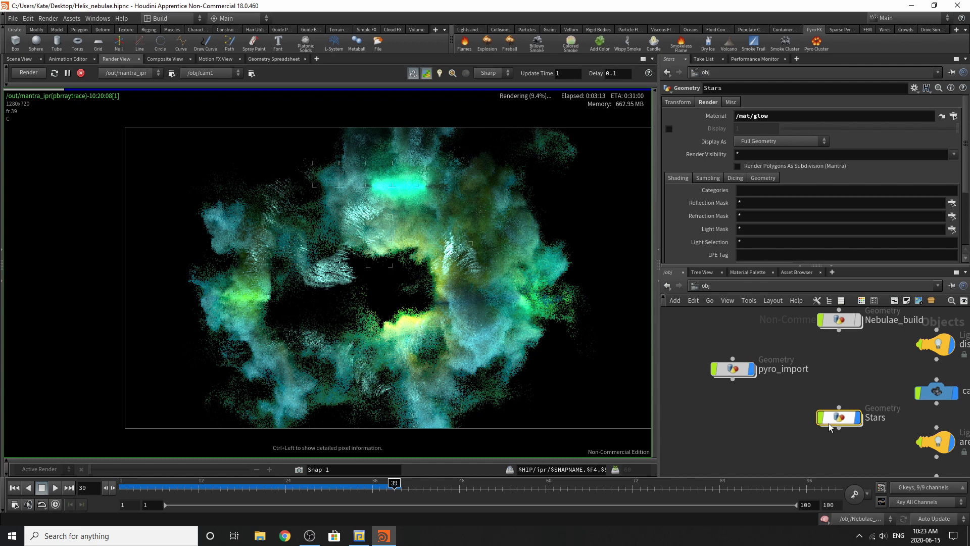
key("ctrl+Page_Down")
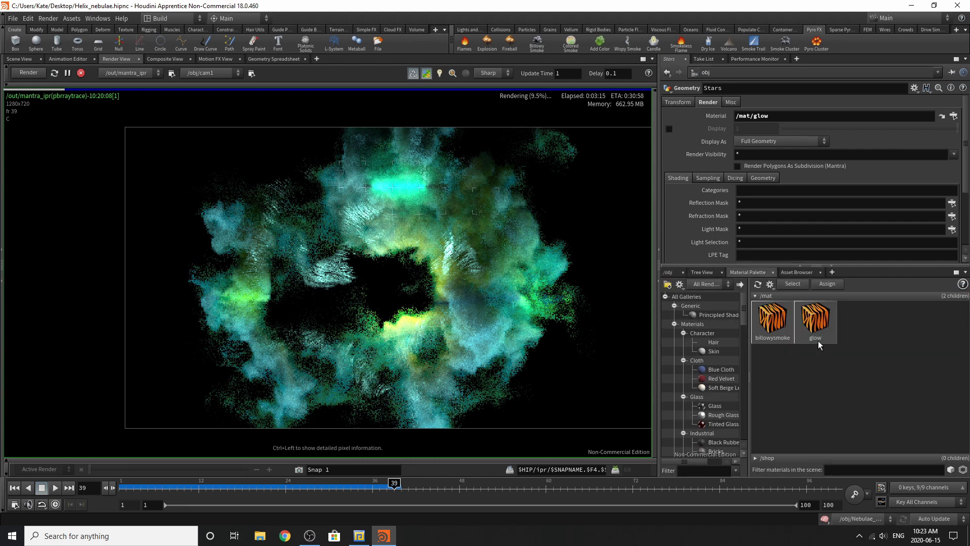
left_click(818, 340)
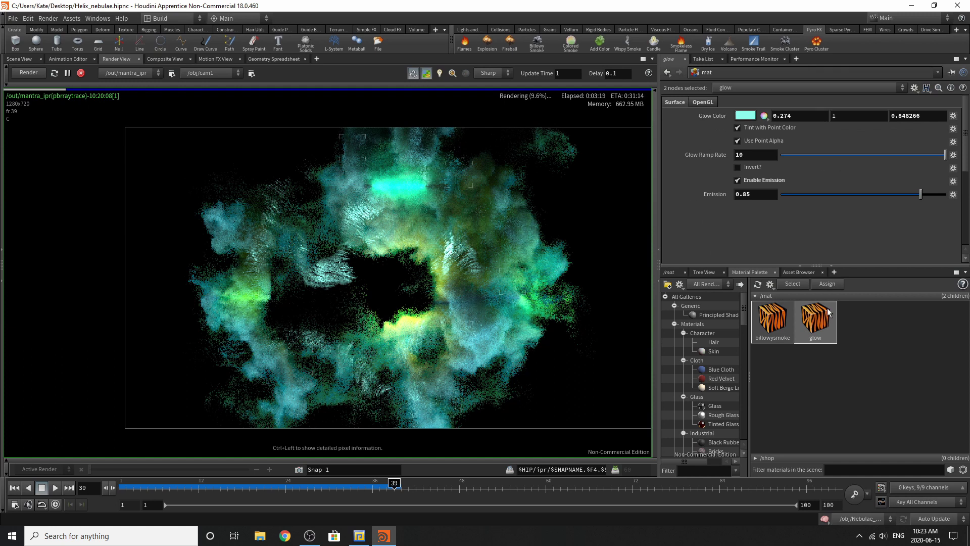
Review the billowysmoke material's smoke color, temperature settings and Map Temperature to Density Color ramp
left_click(772, 319)
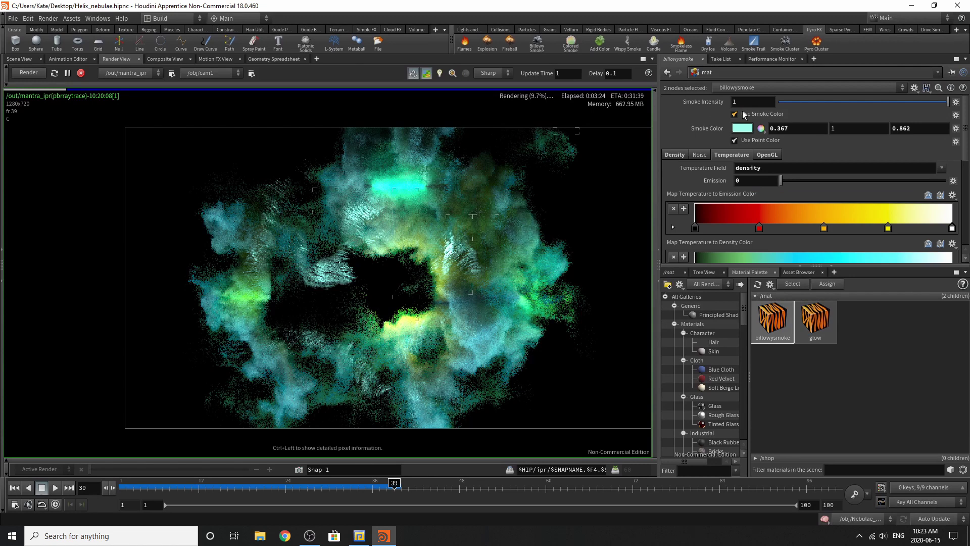
left_click(672, 155)
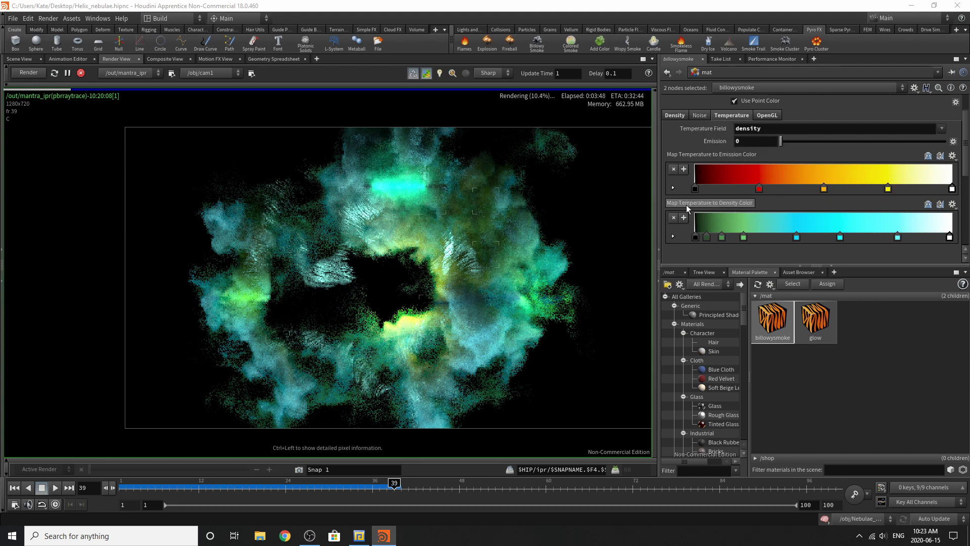
left_click(707, 237)
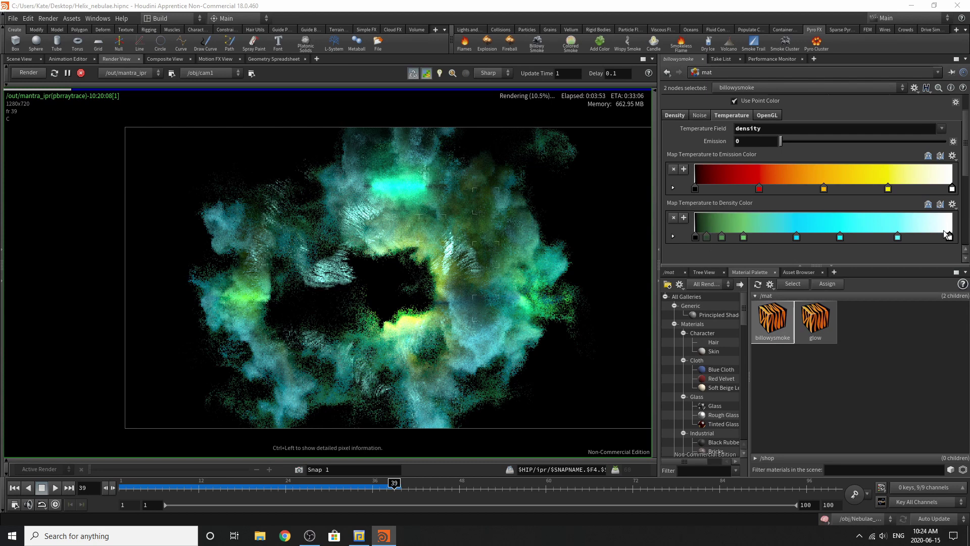
Inspect the density color ramp's black, green and cyan point colors in the Color Editor, and show the /mat network
double_click(695, 237)
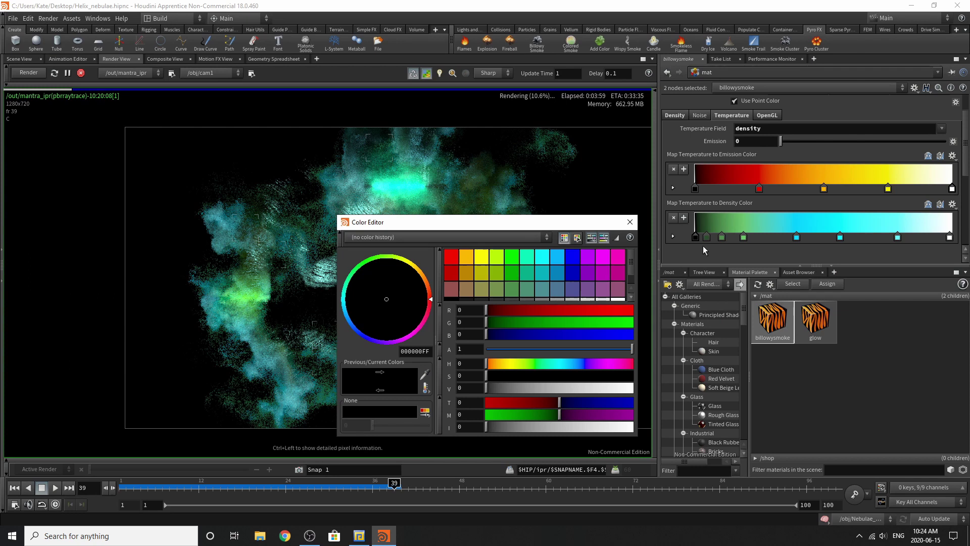
left_click(706, 236)
left_click(722, 237)
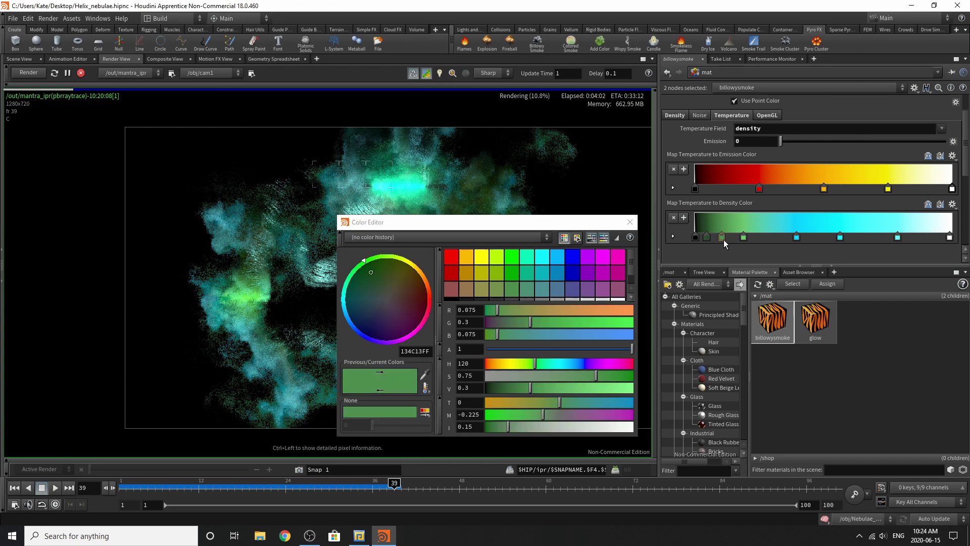
left_click(743, 237)
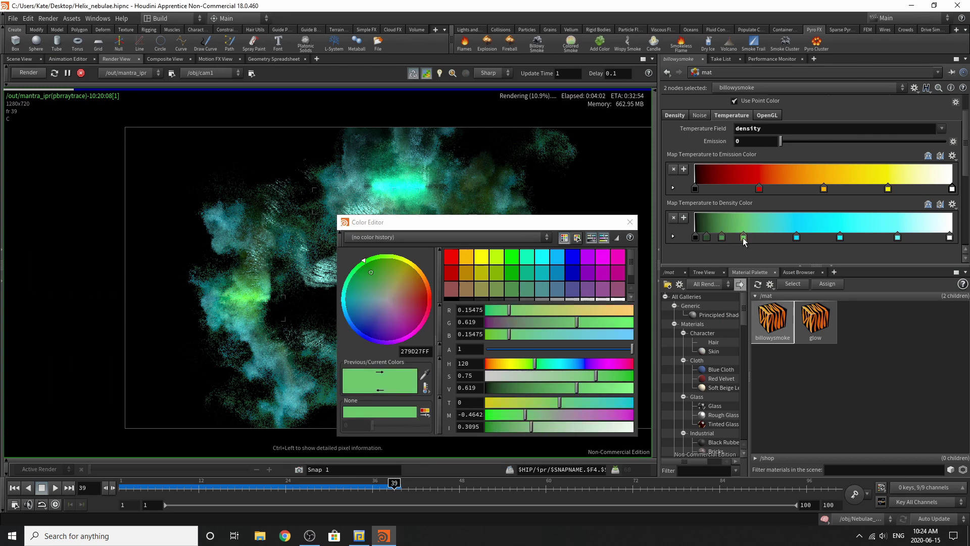
left_click(841, 236)
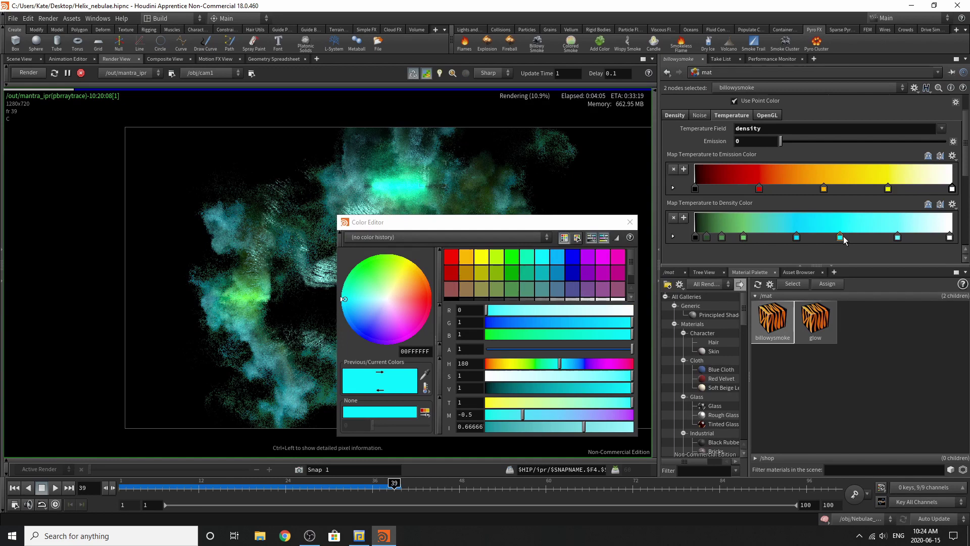
left_click(897, 236)
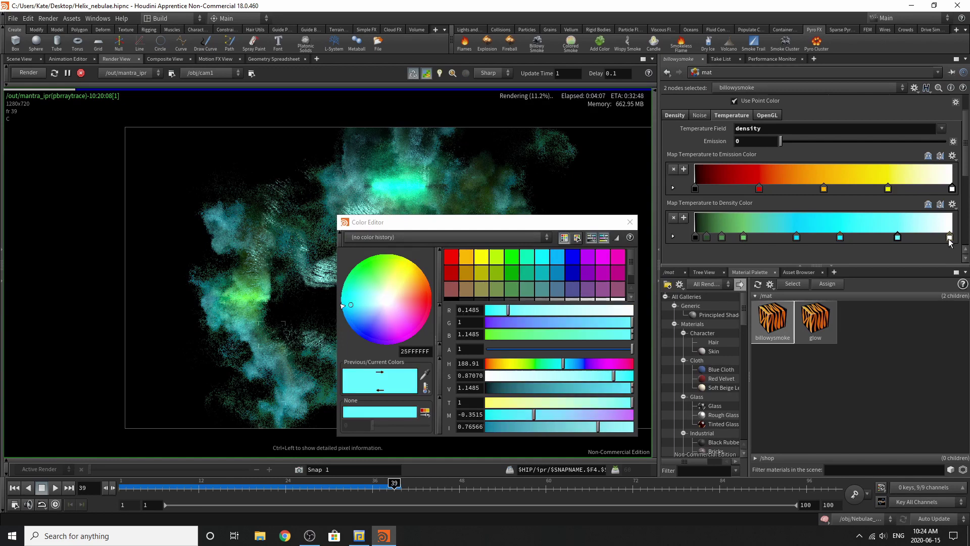
left_click(629, 222)
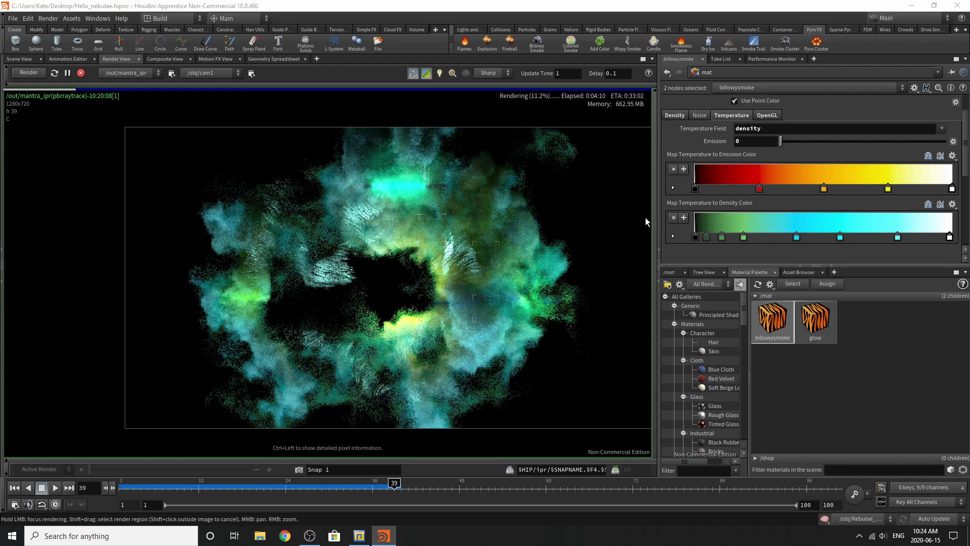
left_click(669, 273)
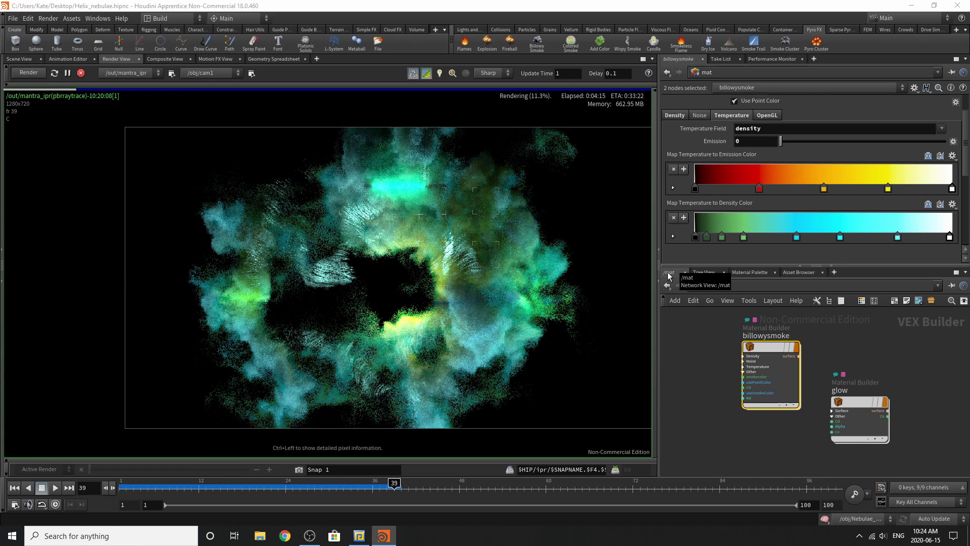